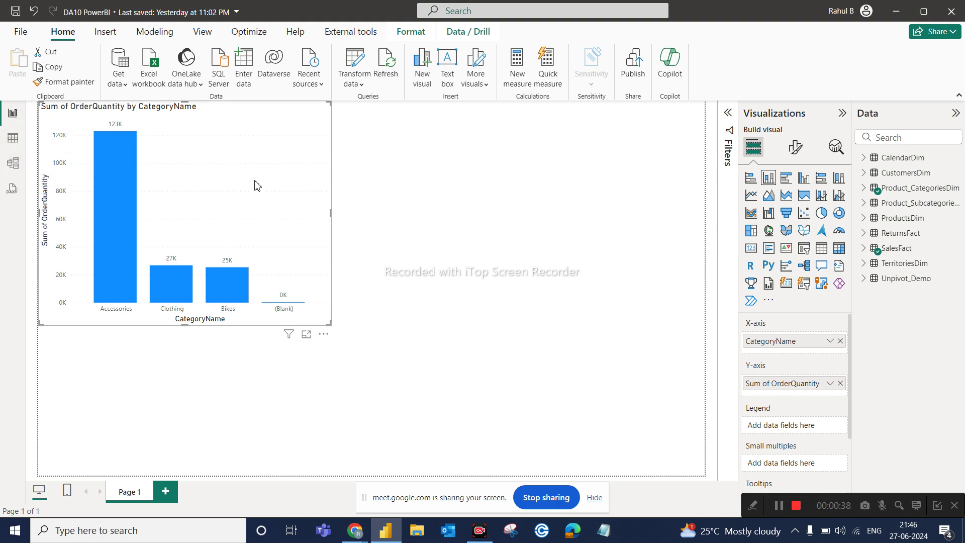
Delete the existing column chart of OrderQuantity by CategoryName from the report page
drag(255, 185, 277, 221)
right_click(277, 221)
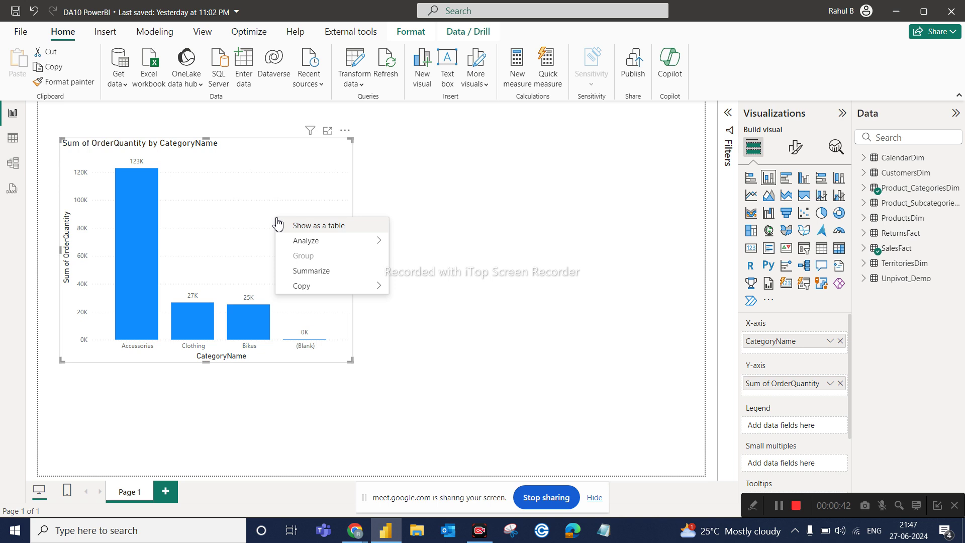
key(Delete)
click(578, 220)
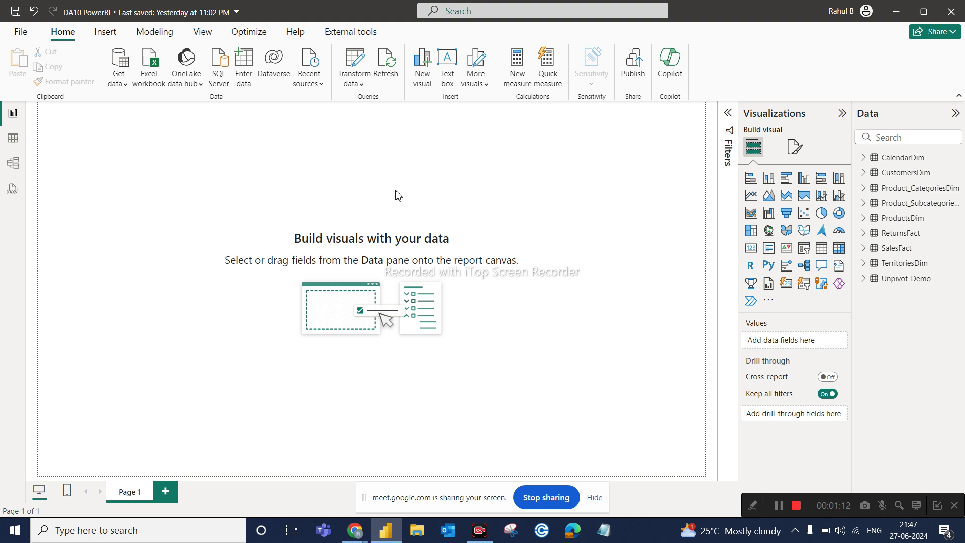
Add an empty stacked bar chart to the page, enlarge it and place it in the upper middle of the canvas
click(751, 178)
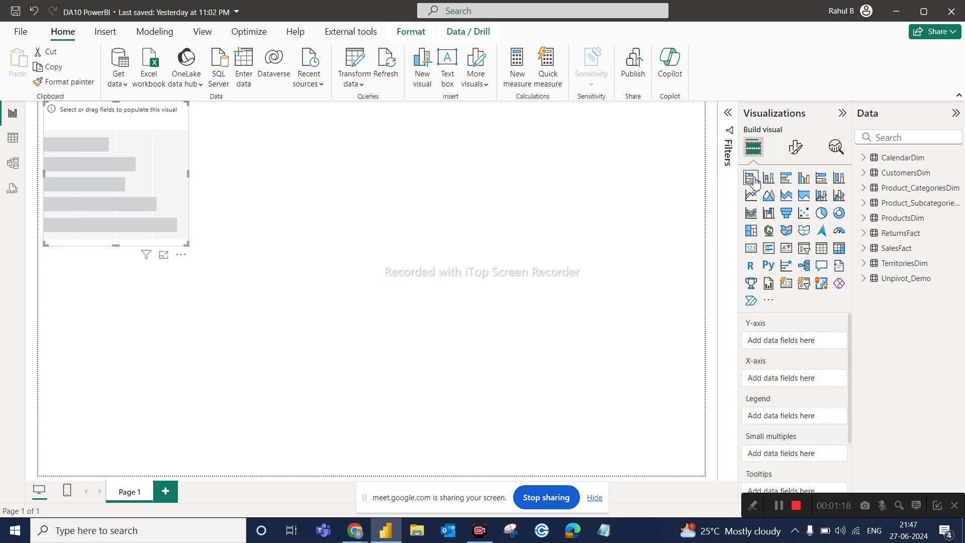
drag(127, 136, 253, 266)
right_click(250, 261)
click(311, 378)
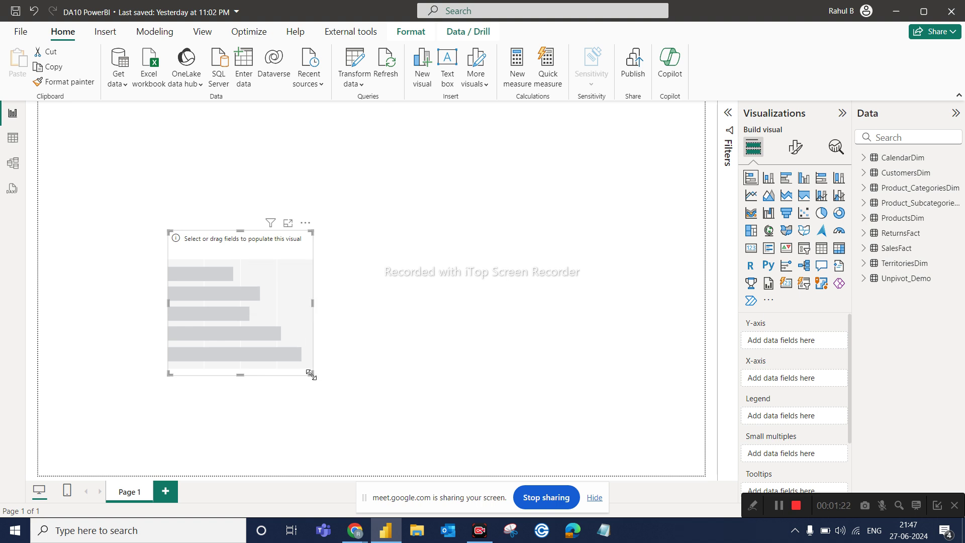
drag(310, 375, 388, 403)
drag(338, 297, 402, 207)
right_click(402, 207)
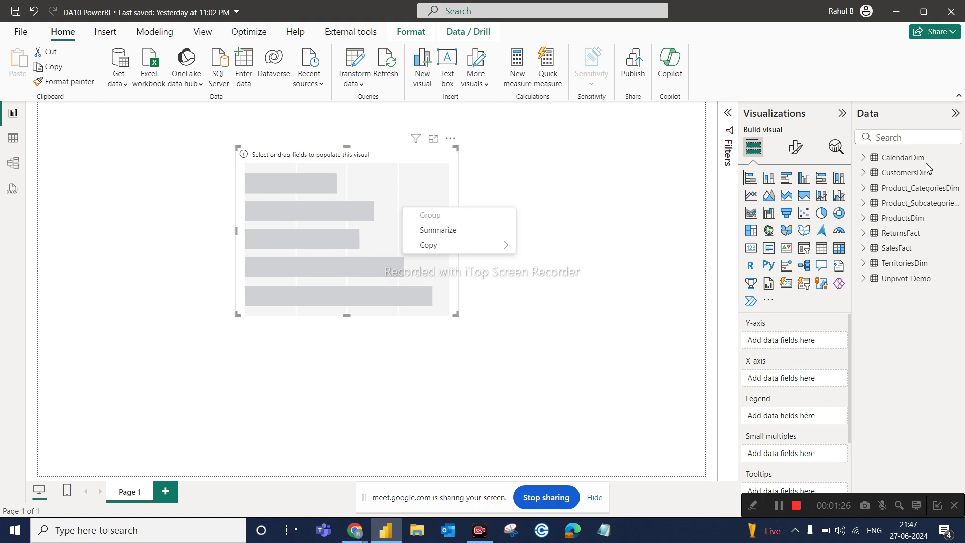
Add the Year field from CalendarDim to the bar chart and place it on the Y-axis
click(863, 158)
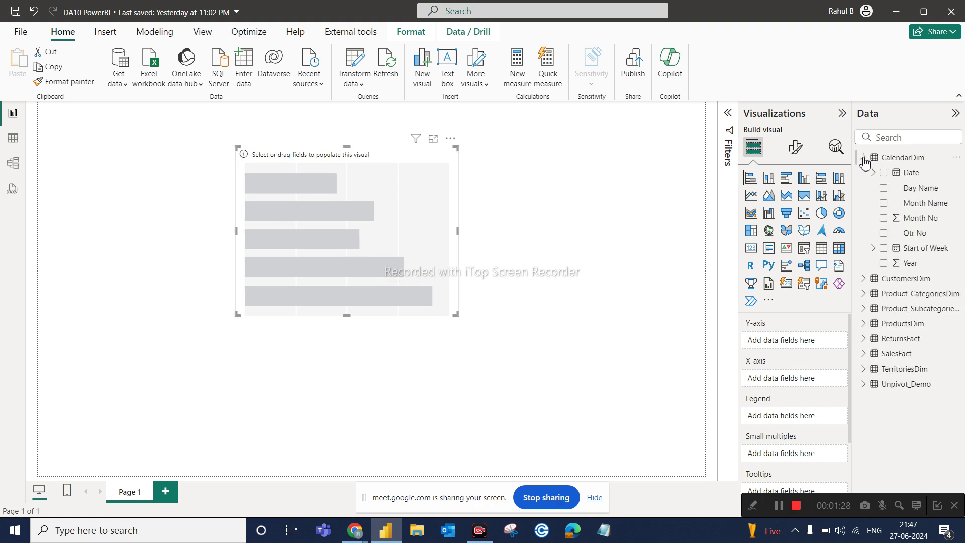
right_click(884, 276)
right_click(909, 262)
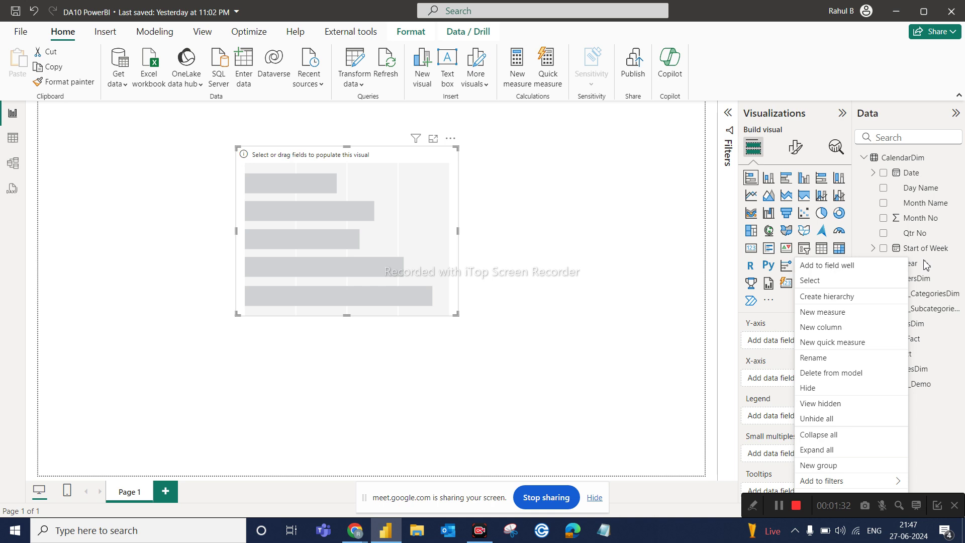
click(926, 265)
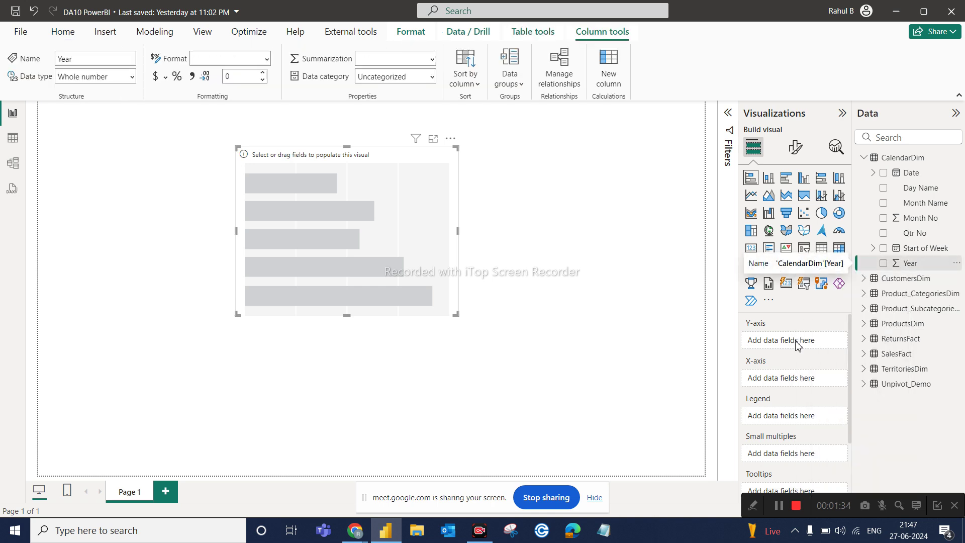
click(883, 264)
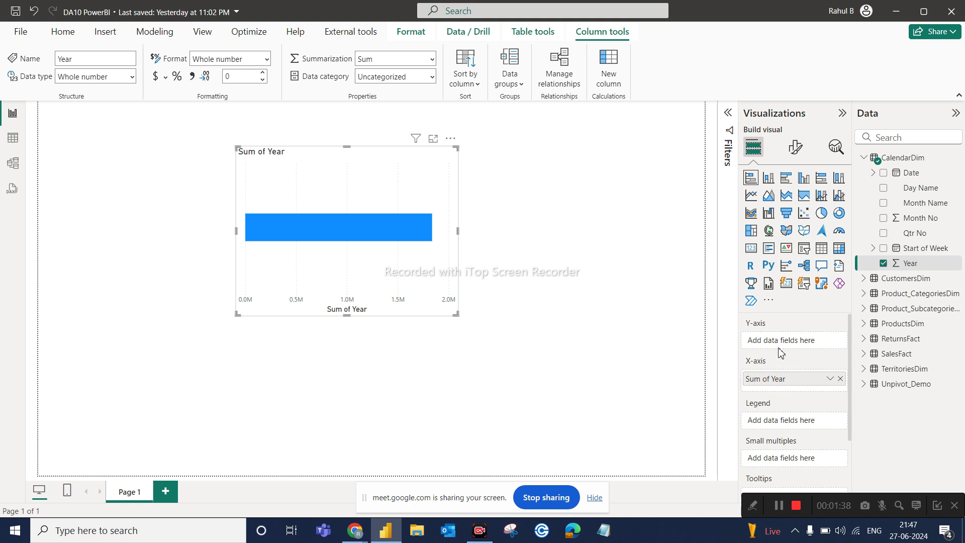
drag(764, 379, 759, 345)
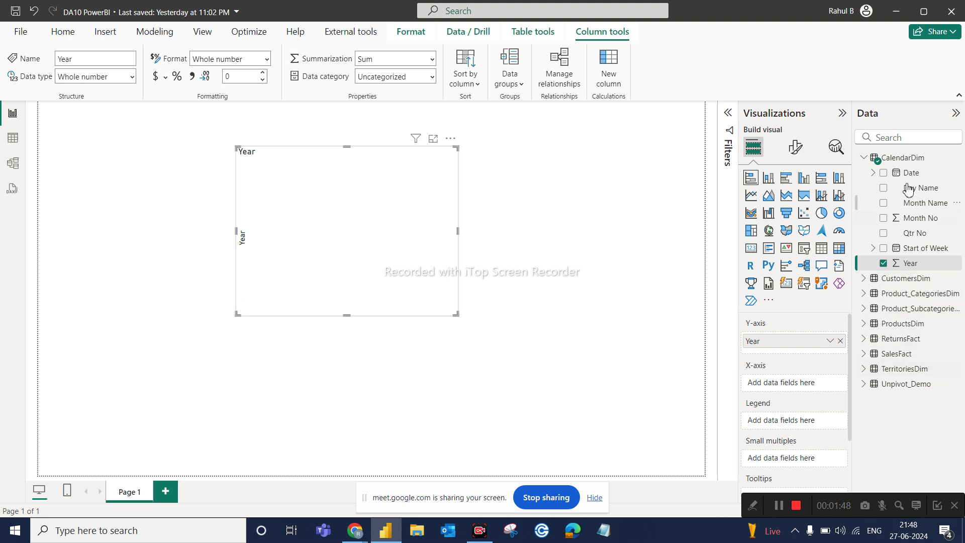
Put OrderQuantity from SalesFact on the bar chart's X-axis and shift the chart slightly lower on the canvas
click(865, 159)
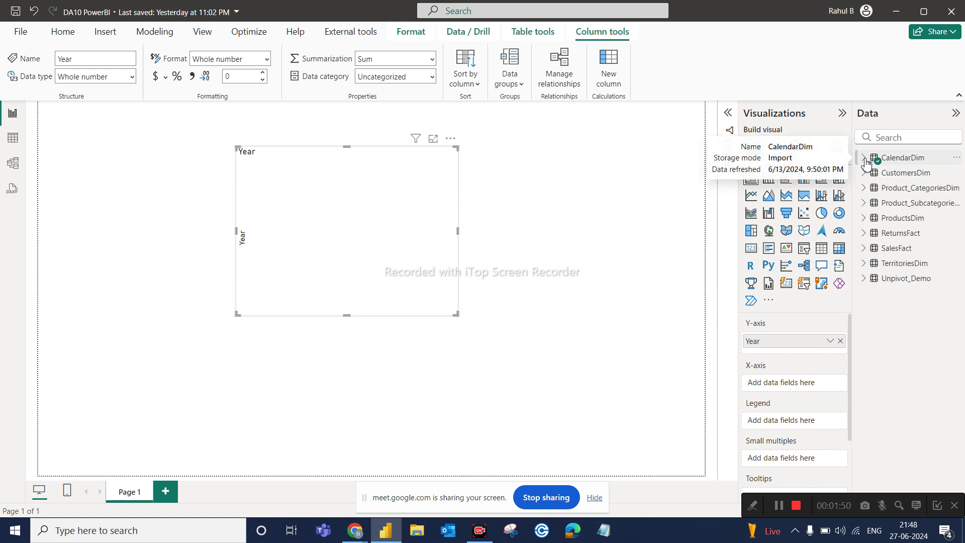
click(865, 248)
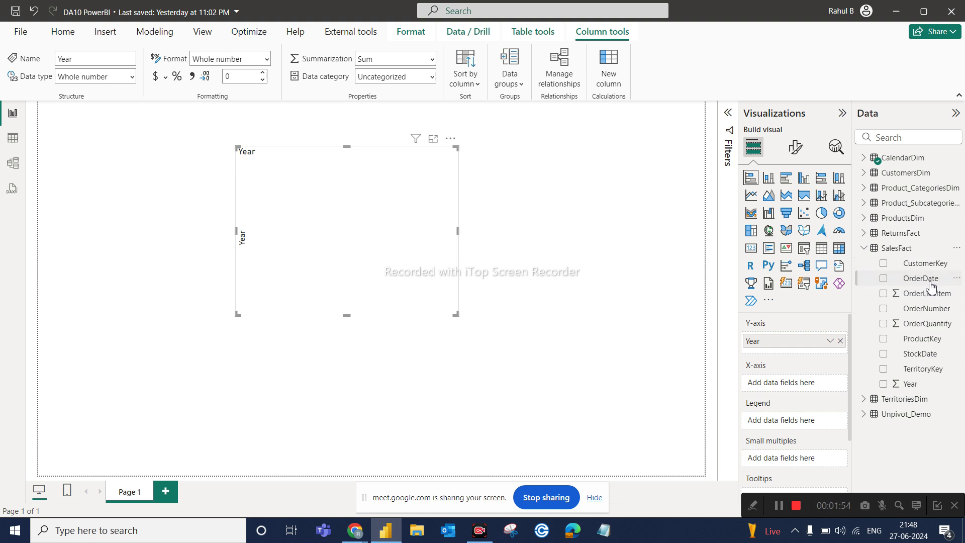
drag(940, 329, 818, 389)
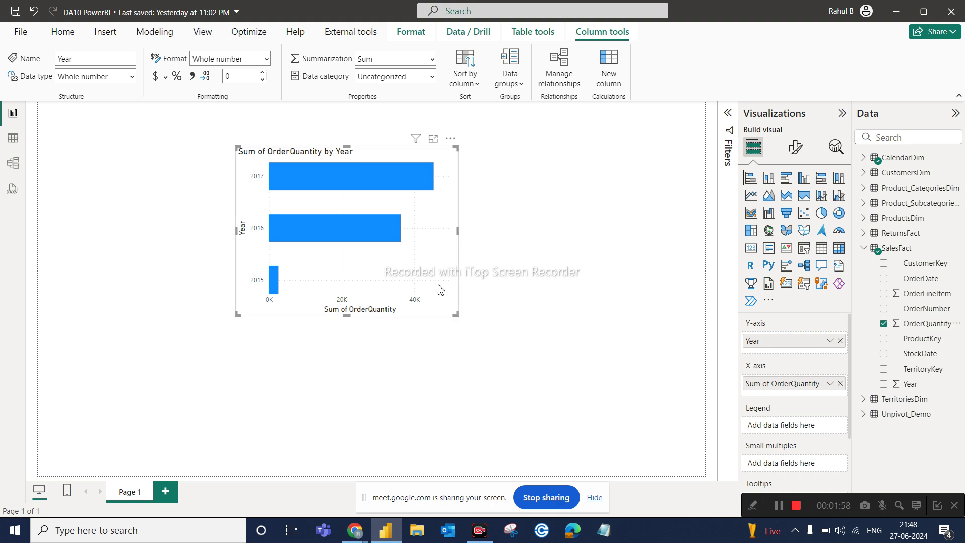
drag(440, 285, 454, 324)
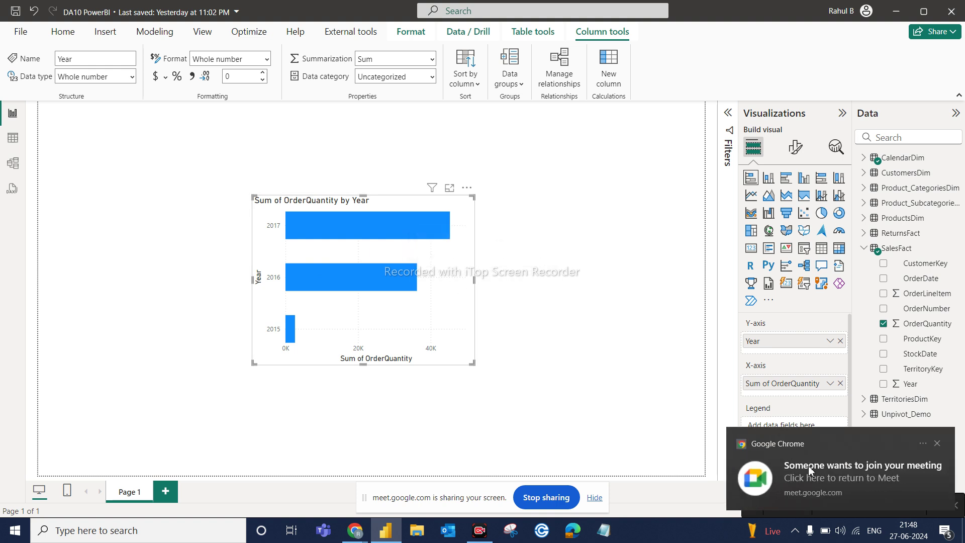
Switch to Google Meet, admit the waiting participant to the call, and return to Power BI
click(808, 466)
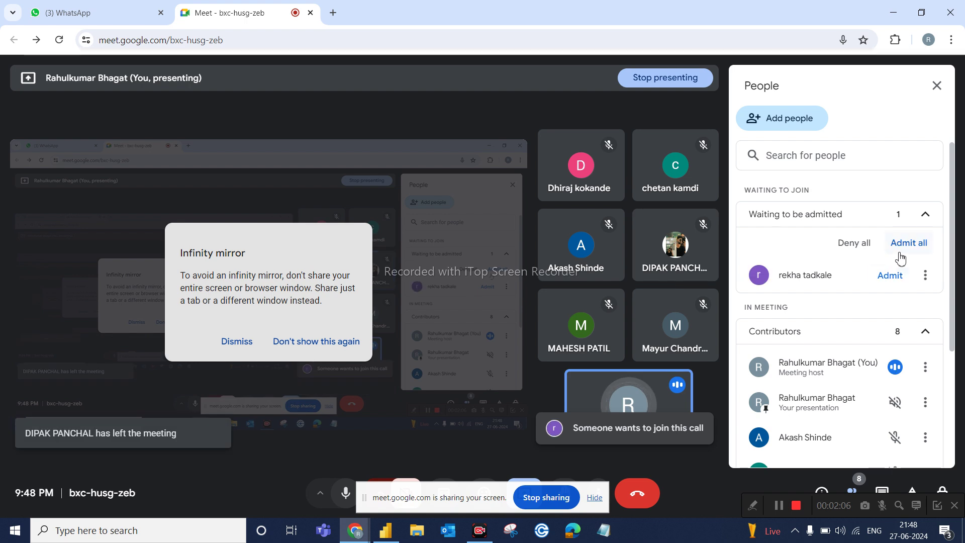
click(896, 277)
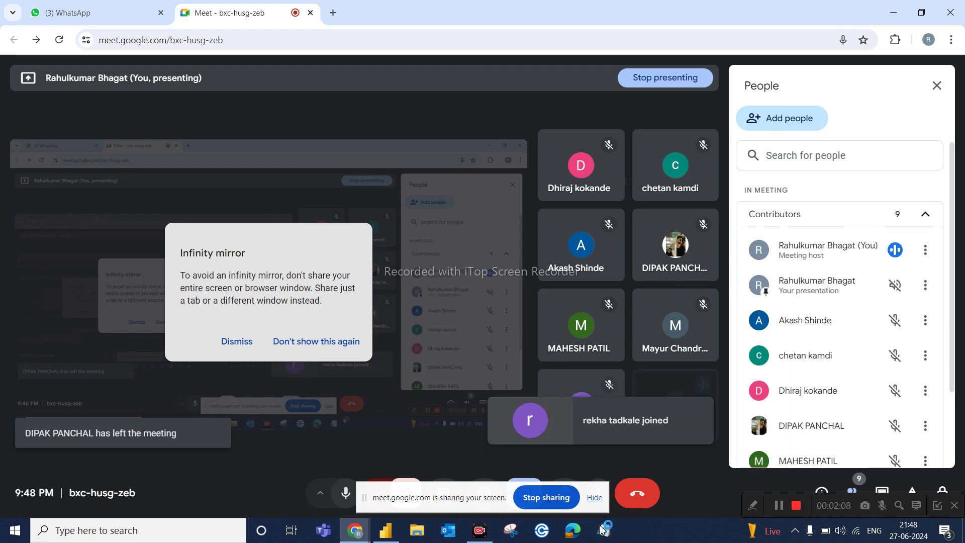
click(385, 530)
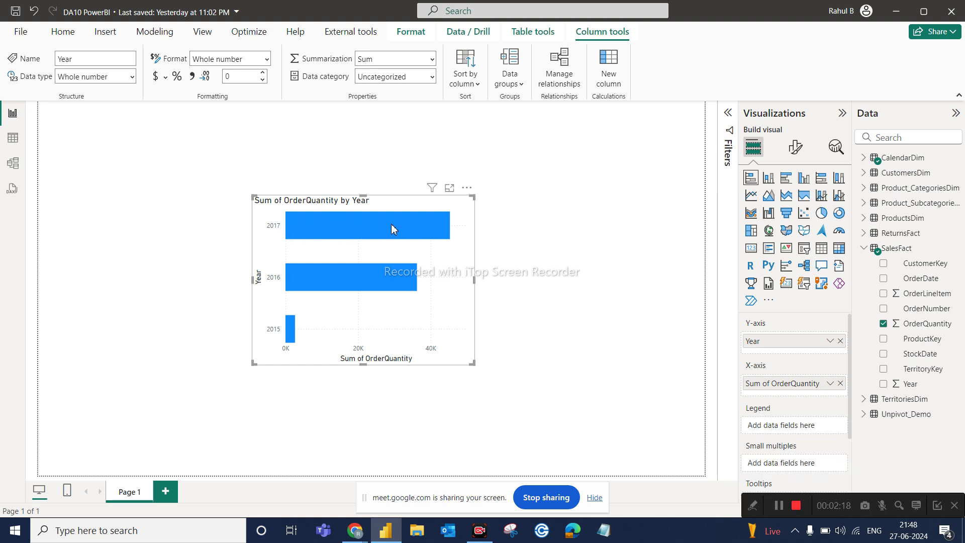
Move the bar chart toward the canvas's left side, duplicate it, and place the copy to the right of the original
mouse_move(300, 229)
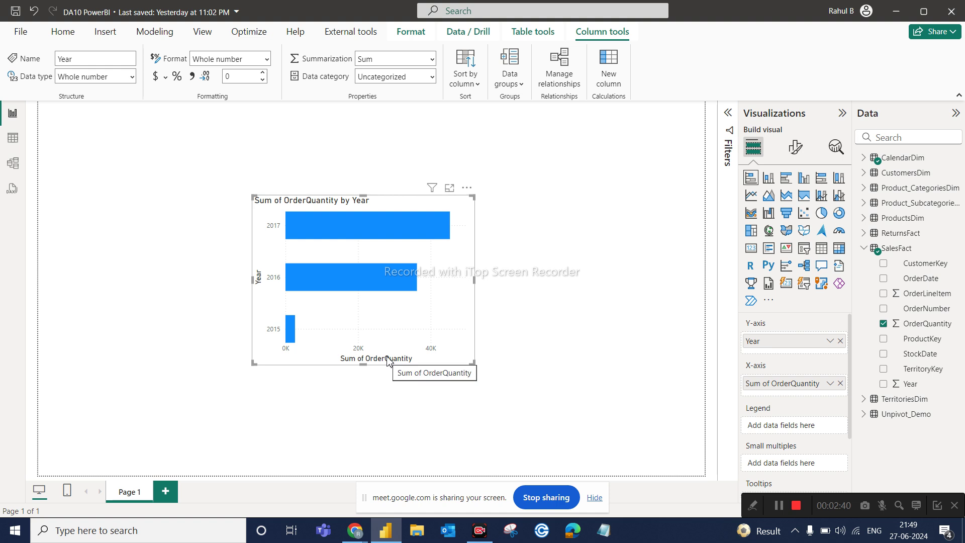
drag(408, 341, 310, 329)
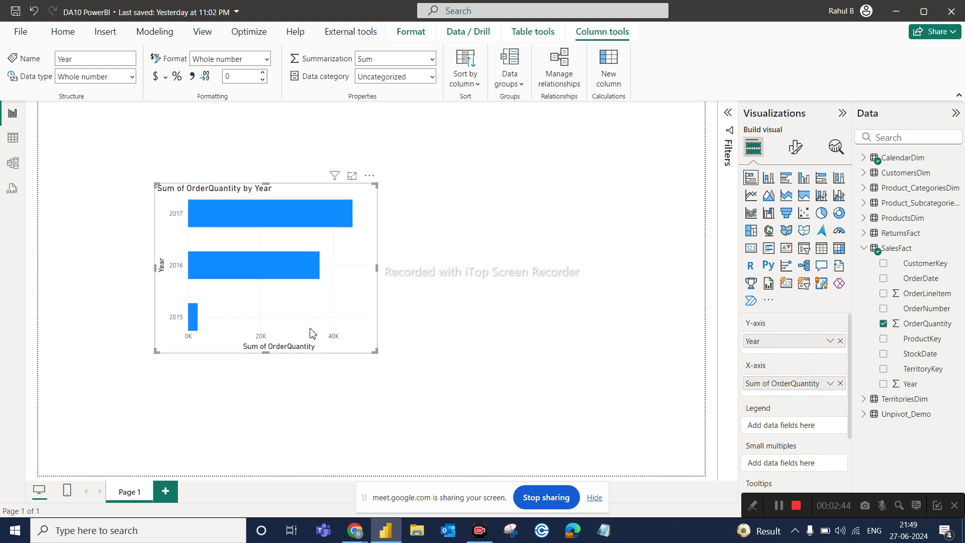
key(ctrl+c)
key(ctrl+v)
drag(311, 333, 568, 327)
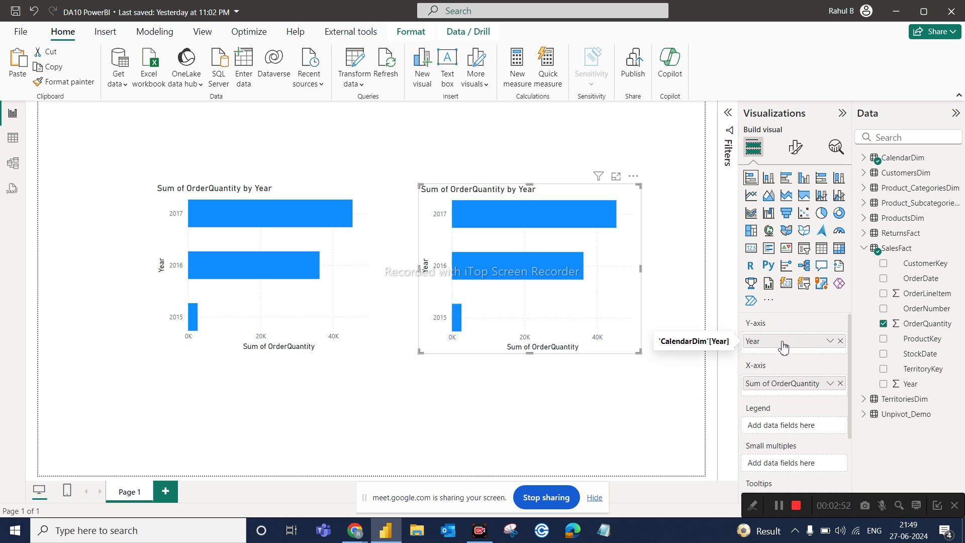
Swap the copied chart's fields so OrderQuantity is on the Y-axis and Year on the X-axis, and view Year's aggregation options
right_click(782, 382)
mouse_move(776, 344)
mouse_down()
mouse_move(777, 395)
mouse_move(780, 345)
mouse_up()
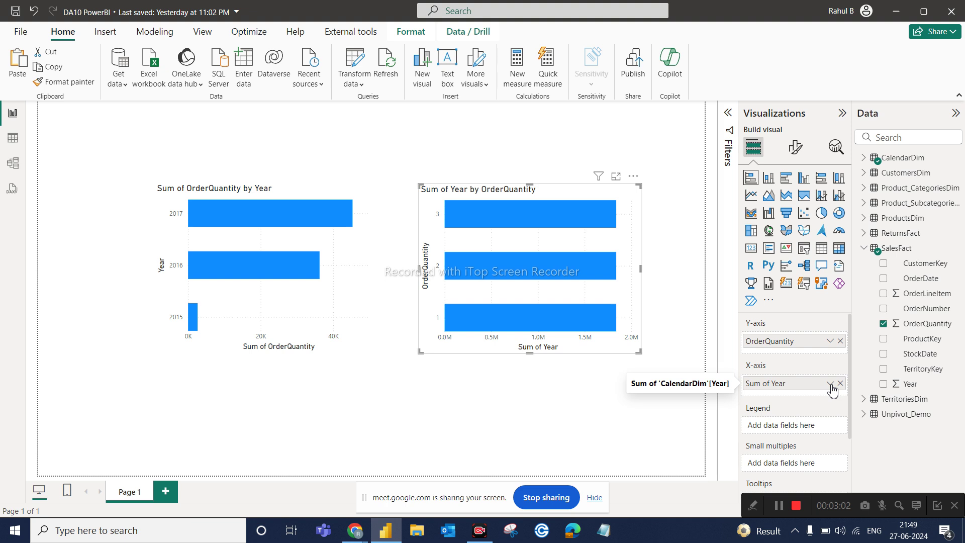
click(829, 384)
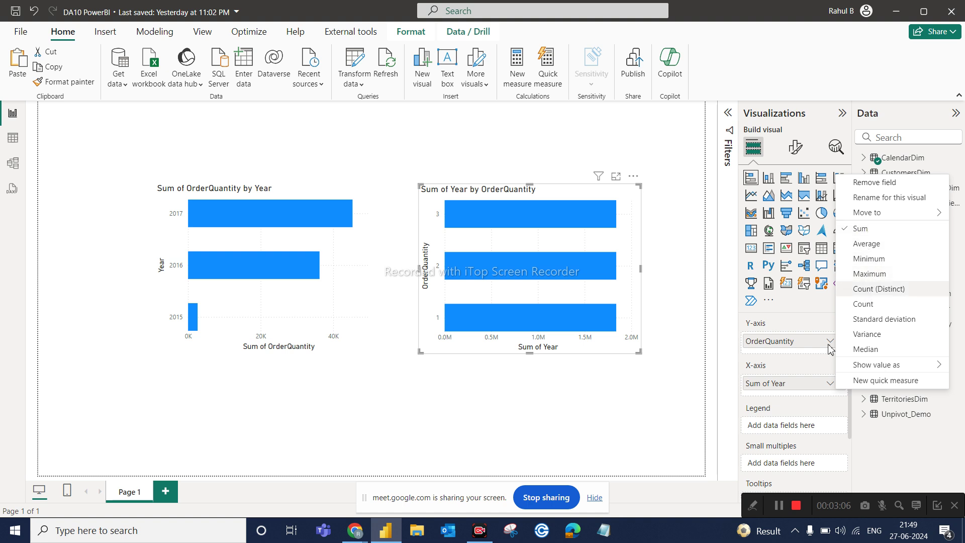
click(773, 390)
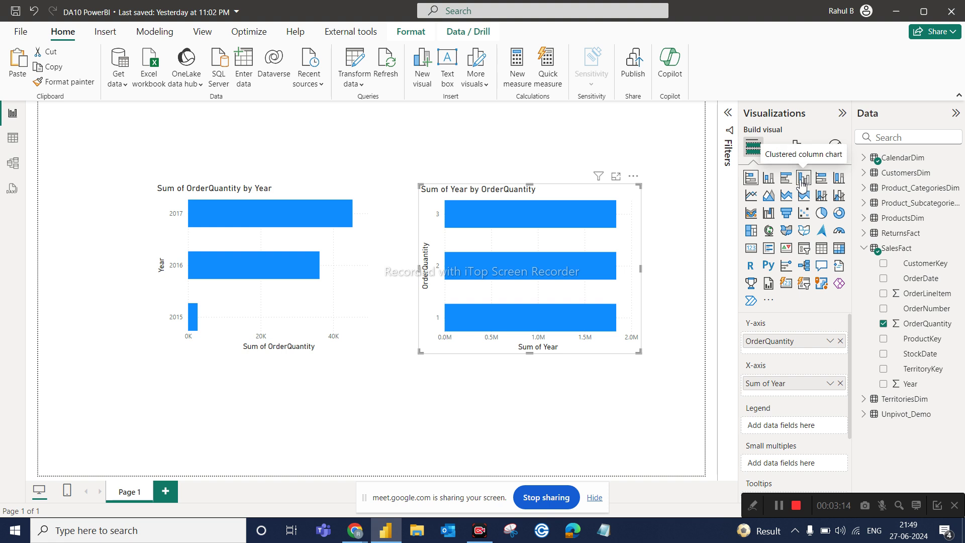
Convert the copied chart to a stacked column chart and view the aggregation options for its Year field
click(768, 179)
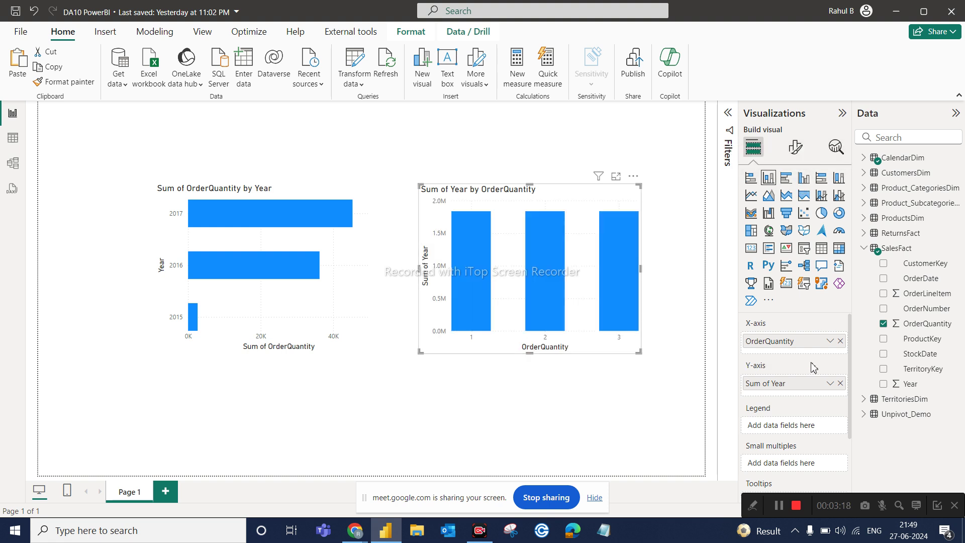
click(829, 384)
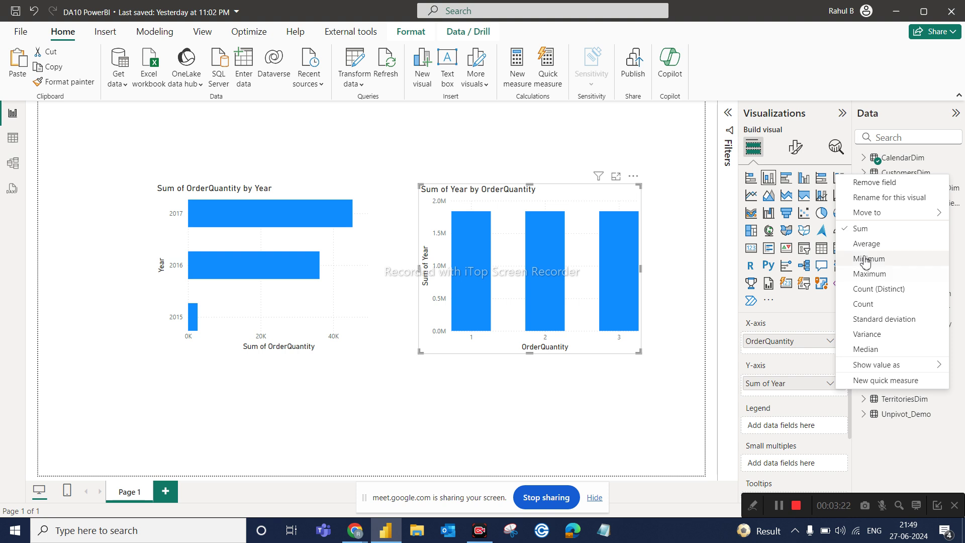
click(782, 370)
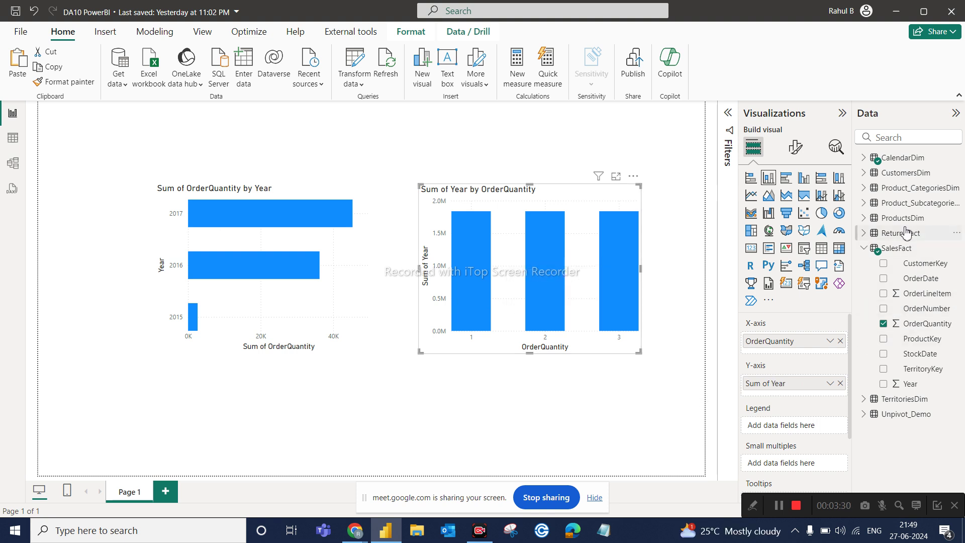
Replace Year with OrderQuantity on the column chart's Y-axis and put CalendarDim's Year on its X-axis
click(870, 158)
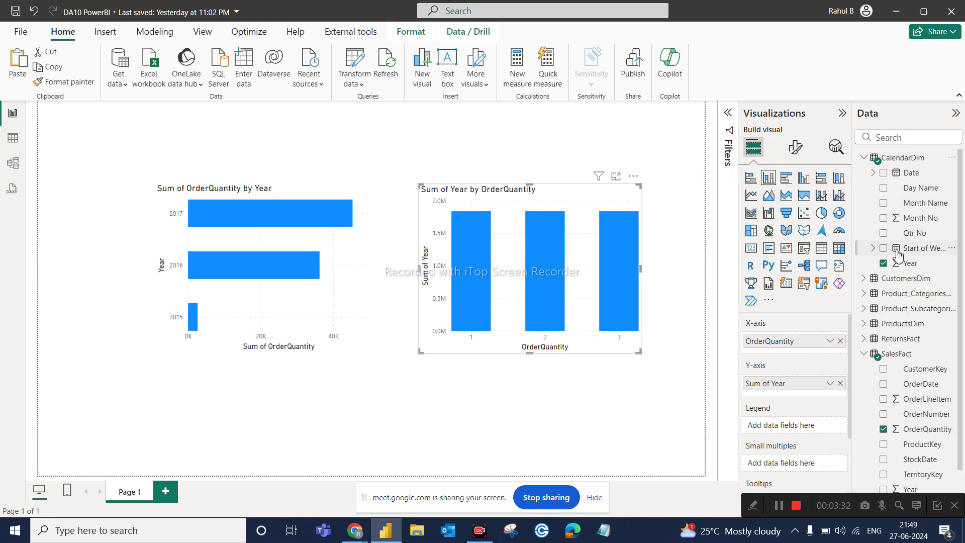
click(840, 384)
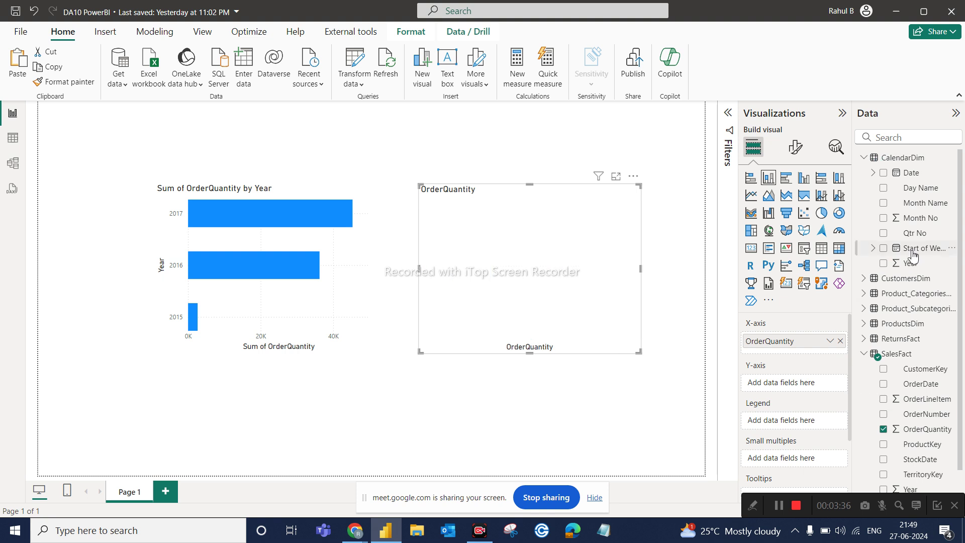
drag(778, 341, 767, 386)
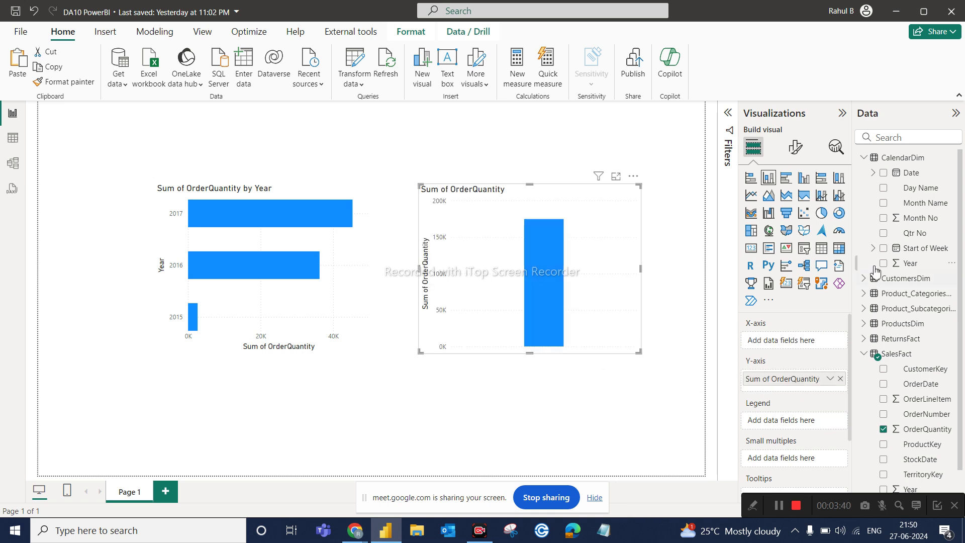
drag(897, 269, 797, 350)
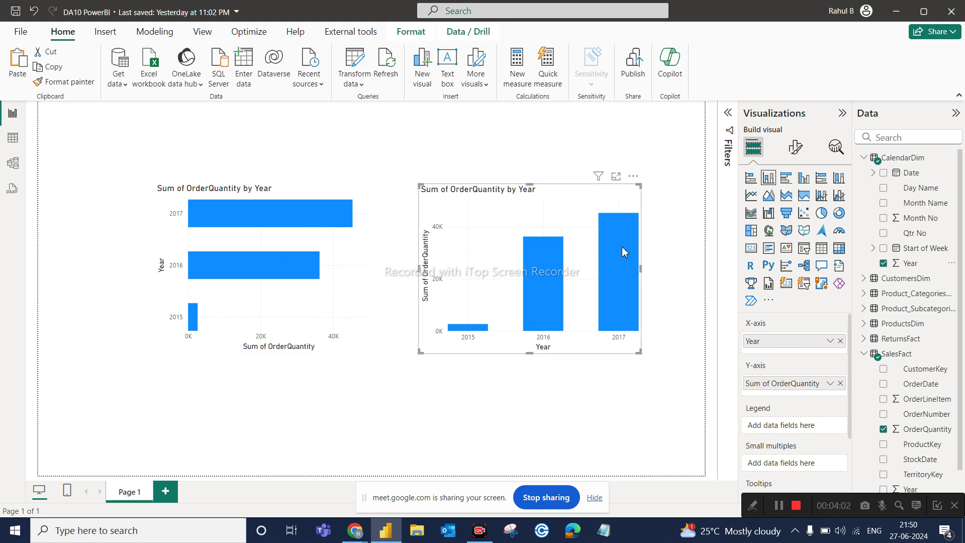
Move the stacked column chart slightly up and to the left on the canvas
mouse_move(620, 250)
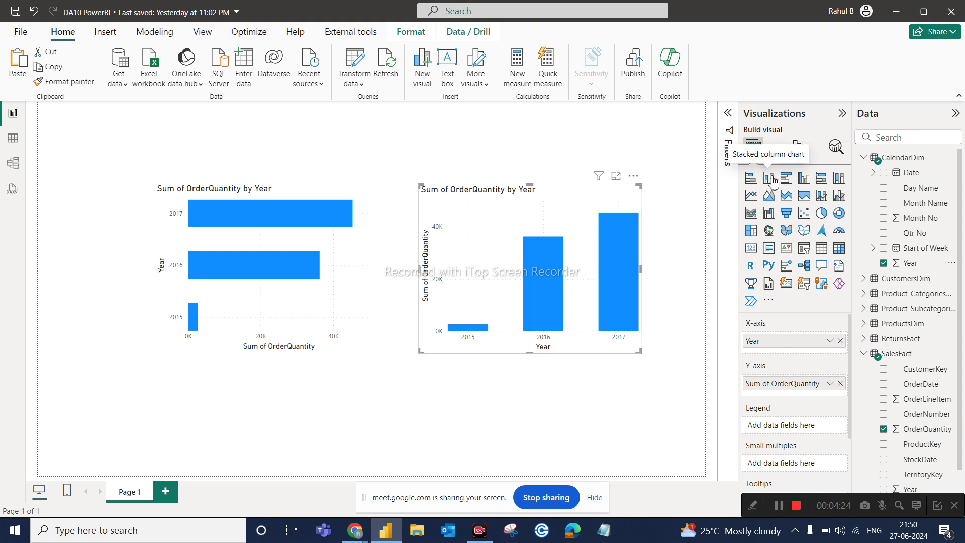
drag(582, 239, 576, 219)
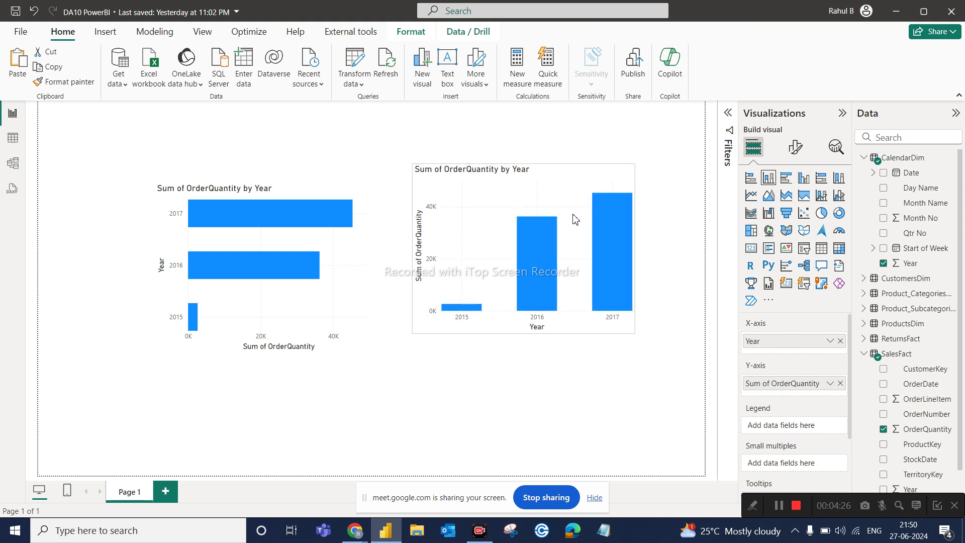
right_click(575, 219)
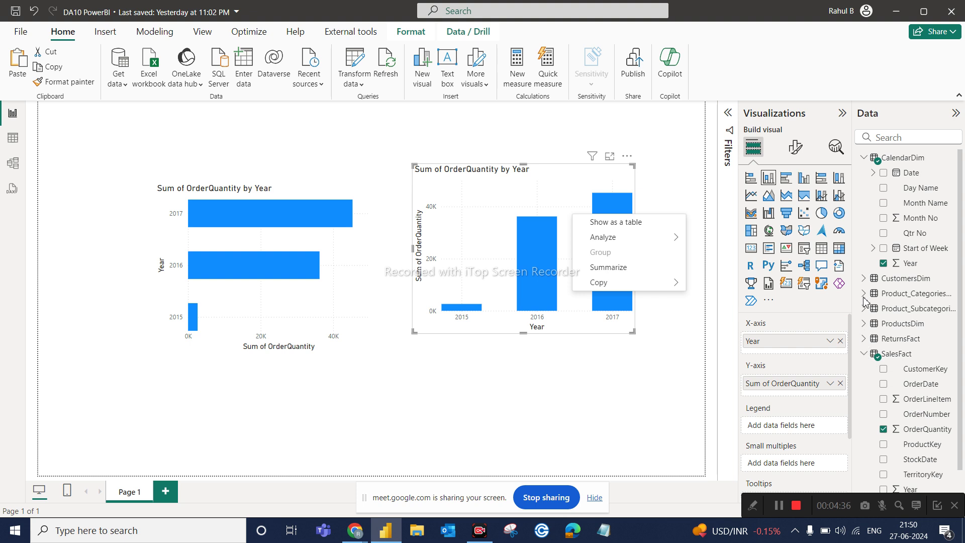
Add ReturnQuantity from ReturnsFact to the stacked column chart's Y-axis, ahead of OrderQuantity
click(864, 159)
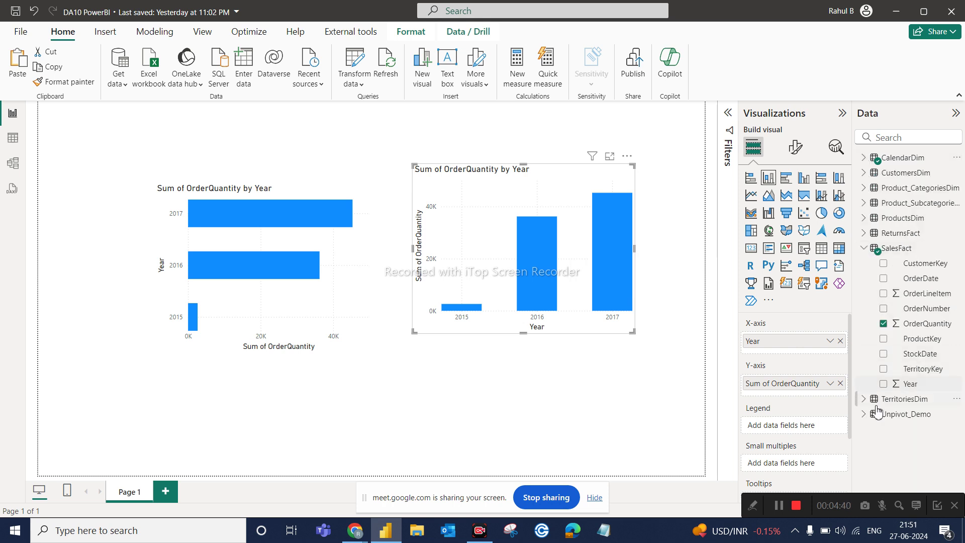
click(865, 236)
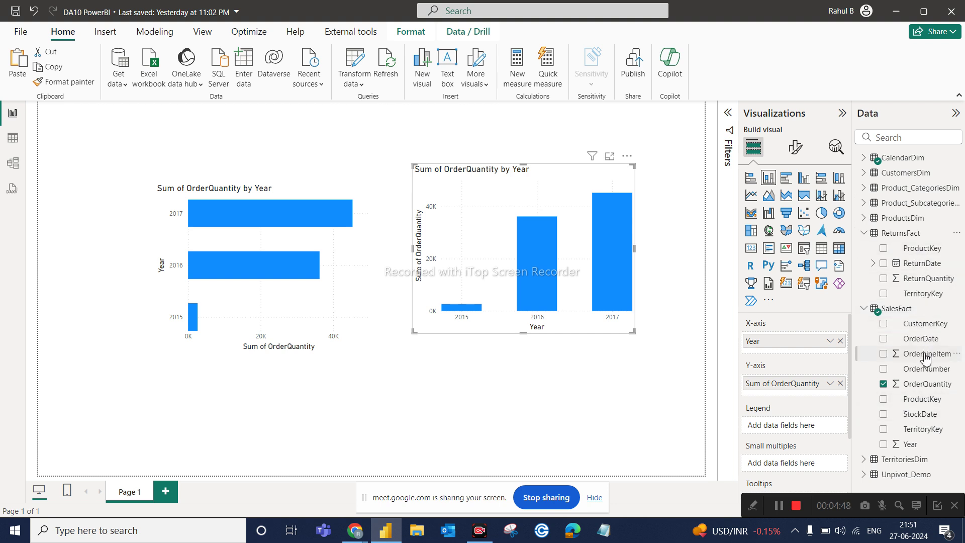
right_click(924, 281)
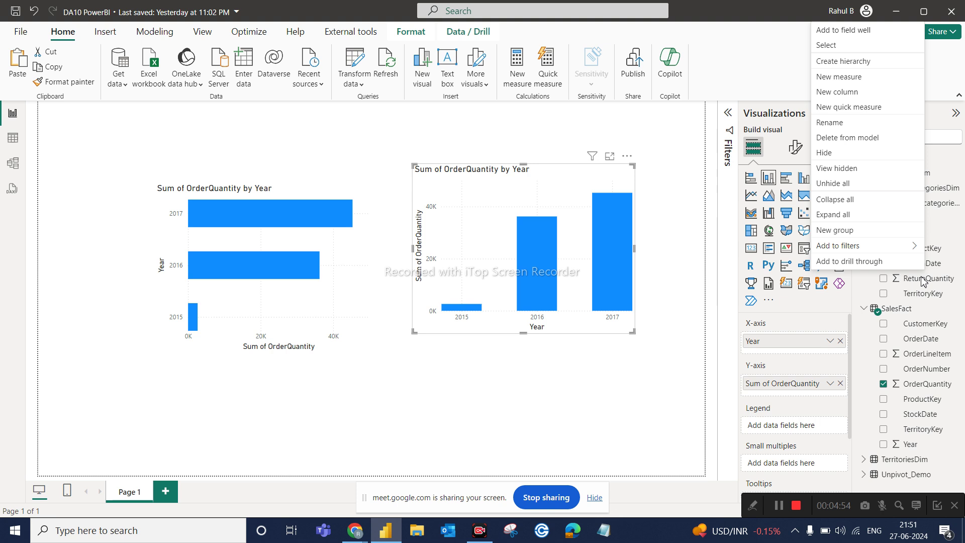
click(923, 281)
drag(923, 281, 827, 384)
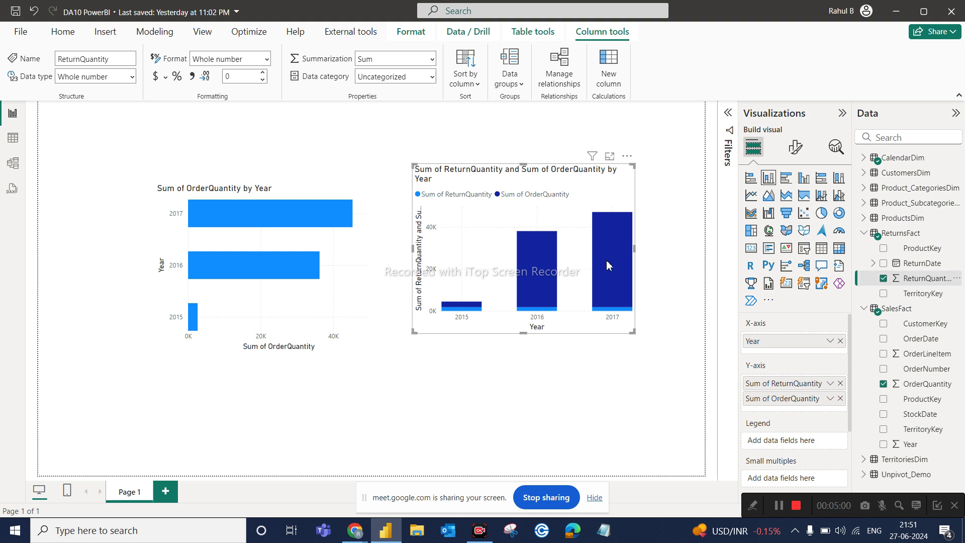
Examine the stacked column chart's yearly columns and tooltips in focus mode, and return to the report
click(610, 157)
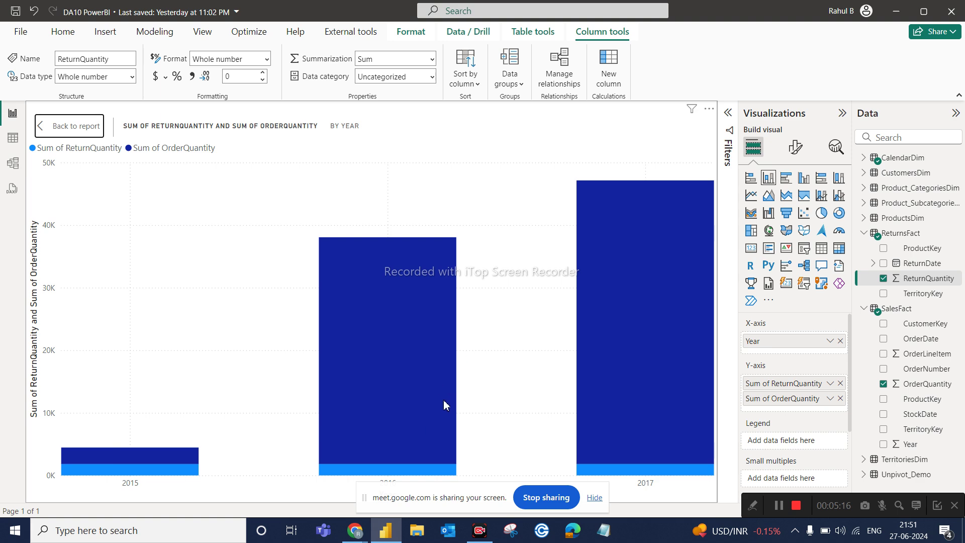
mouse_move(444, 401)
mouse_move(642, 284)
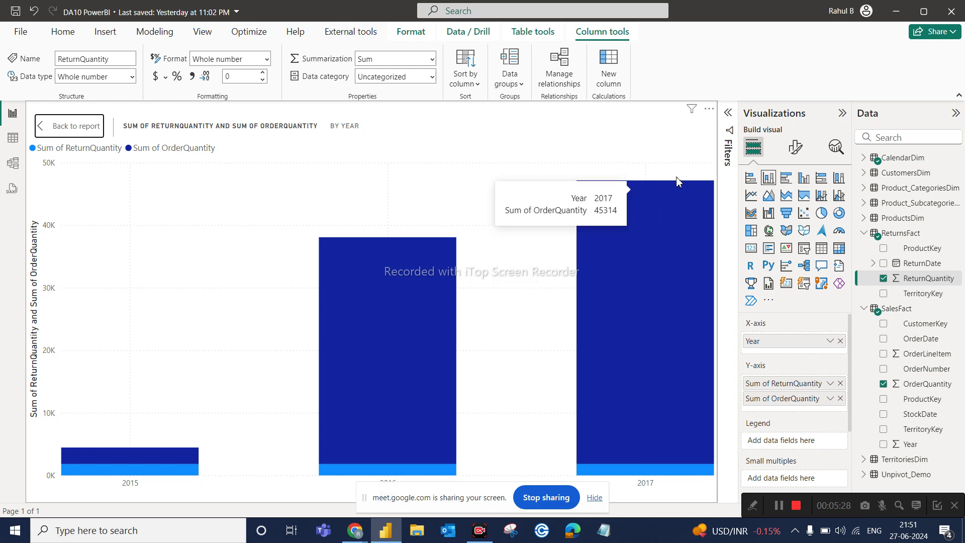
click(69, 128)
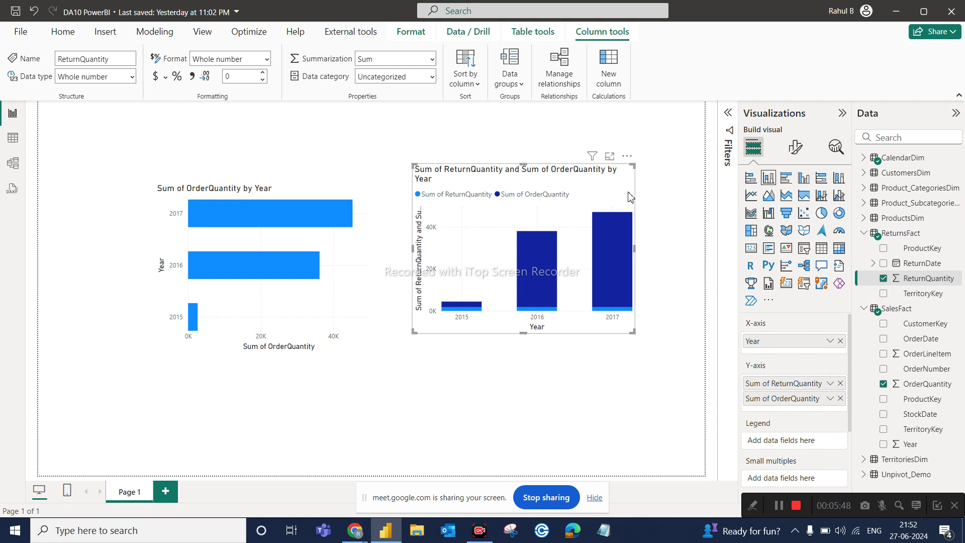
Convert the stacked column chart to a clustered column chart, and reposition it up and to the left at a larger size
click(803, 180)
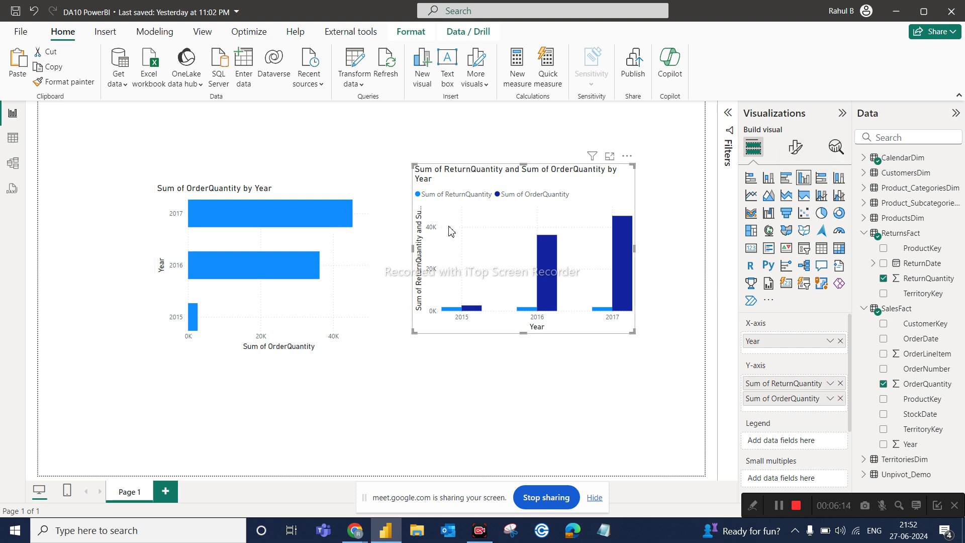
click(357, 259)
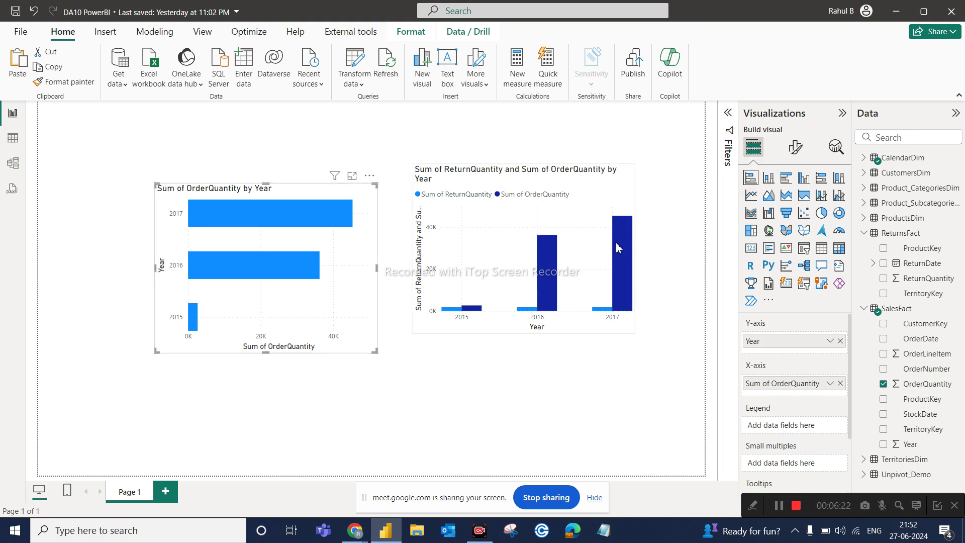
click(584, 247)
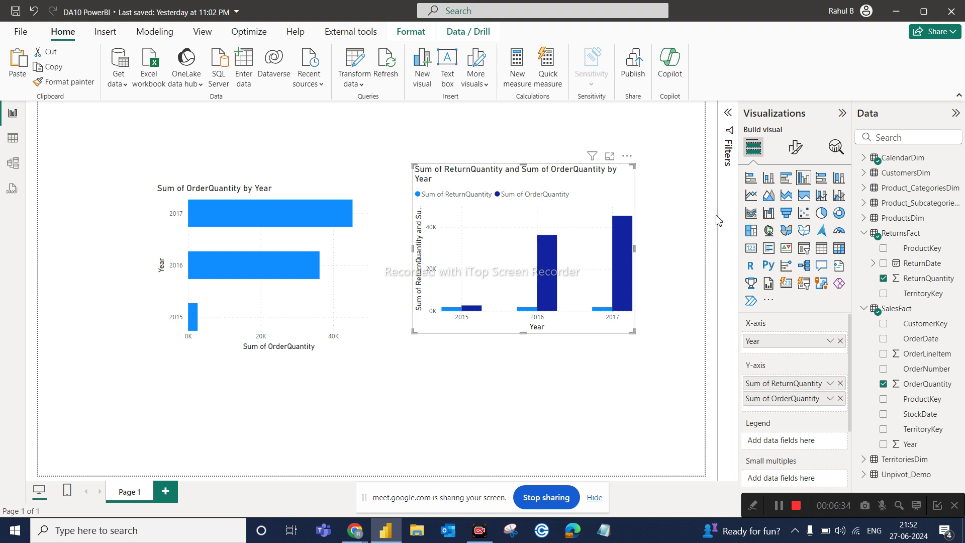
drag(579, 251, 560, 215)
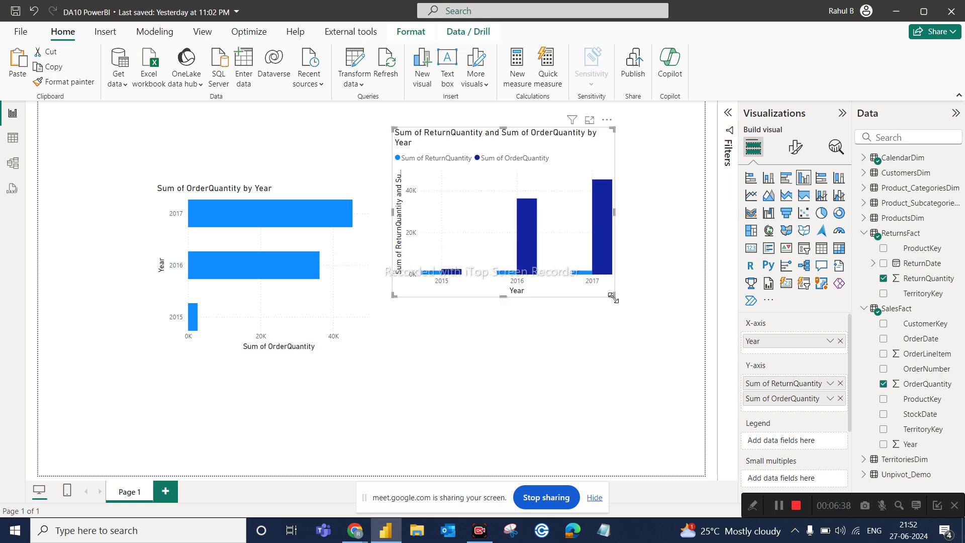
drag(610, 297, 660, 317)
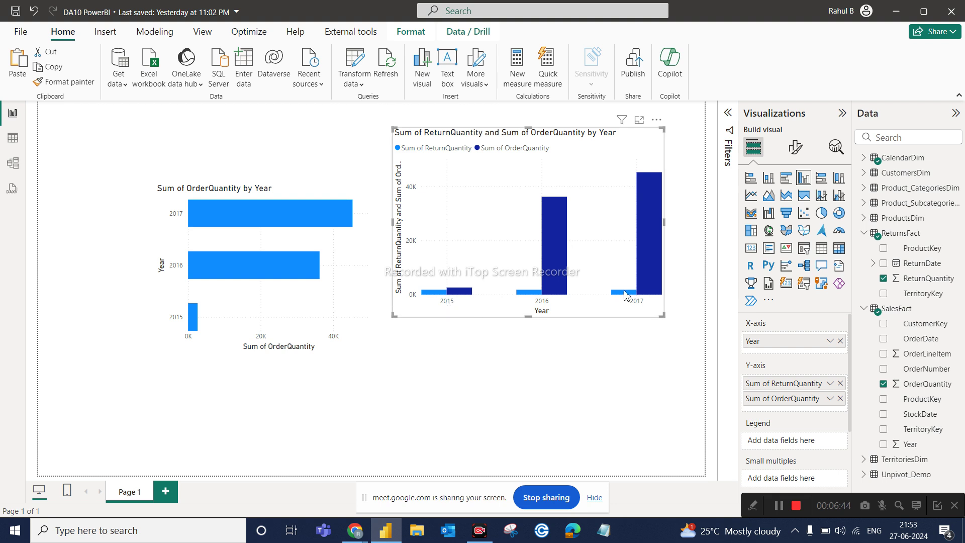
Replace Year with CalendarDim's Month Name on the clustered column chart's X-axis and convert the visual to a line chart
click(840, 340)
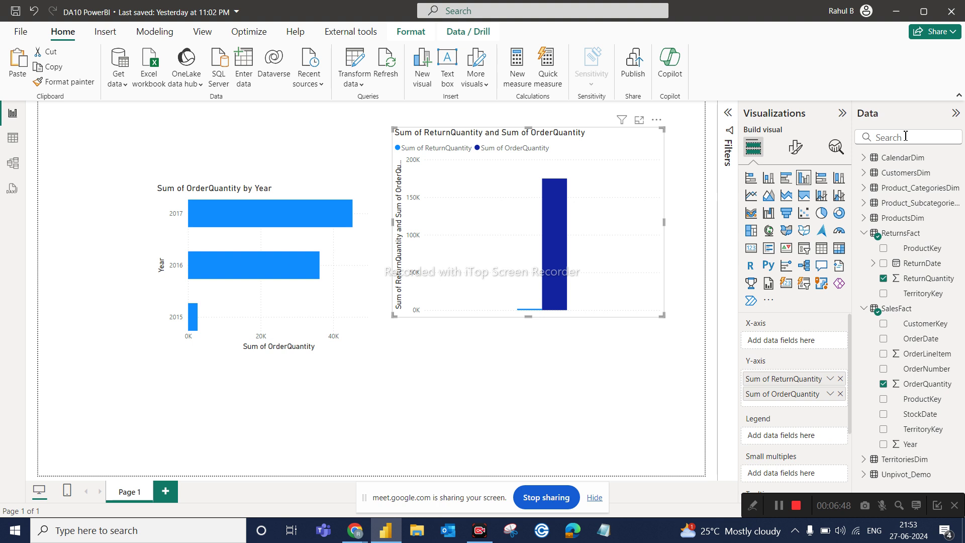
click(877, 159)
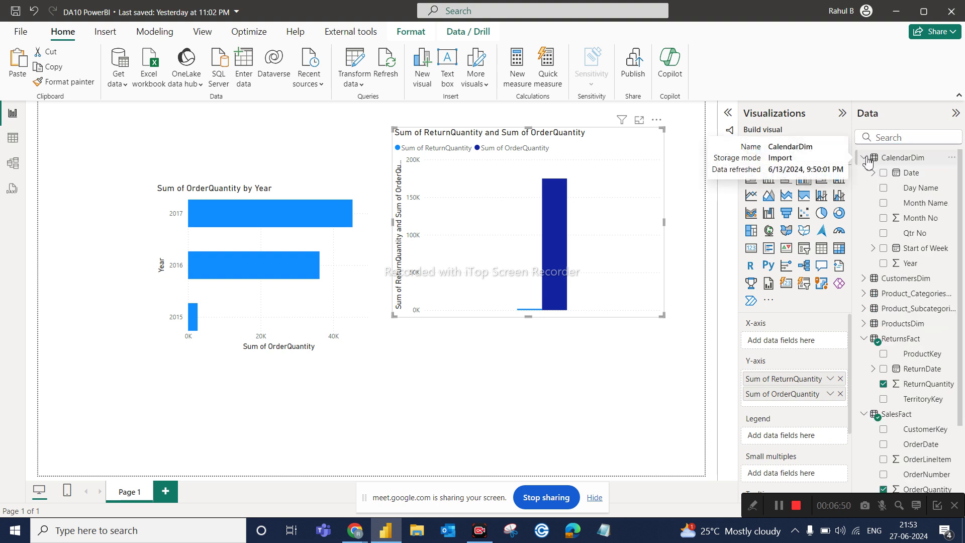
drag(926, 207, 784, 344)
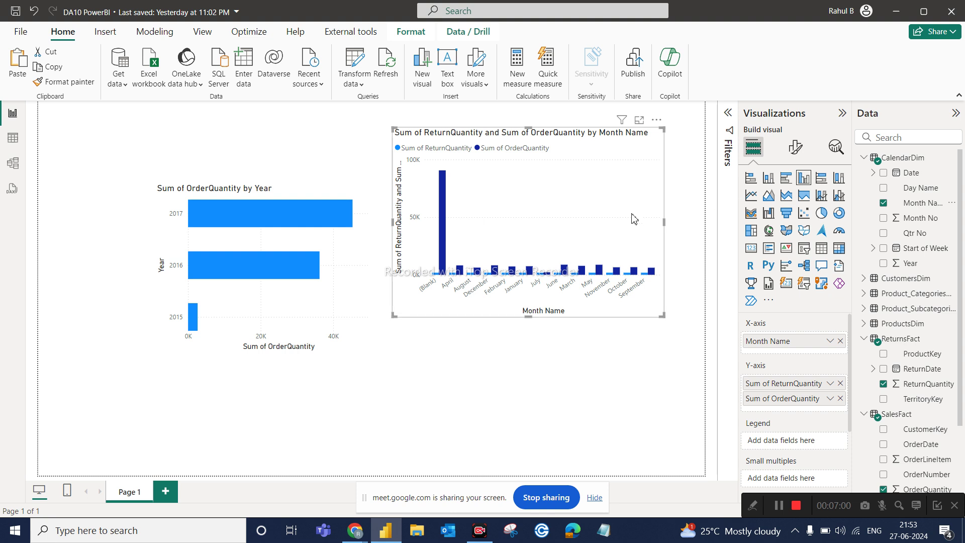
click(751, 196)
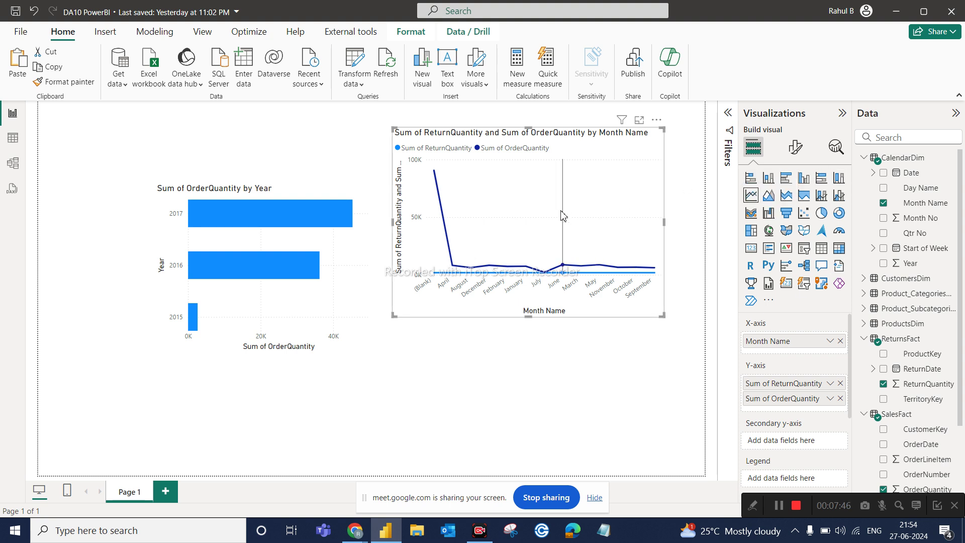
mouse_move(563, 215)
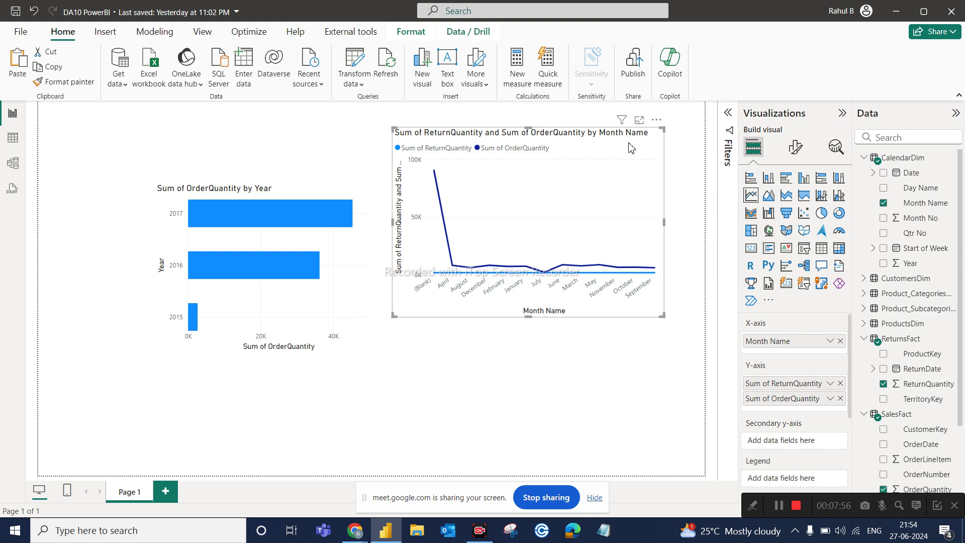
Shift the stacked bar chart up and to the left, and delete both it and the line chart from the page
click(258, 195)
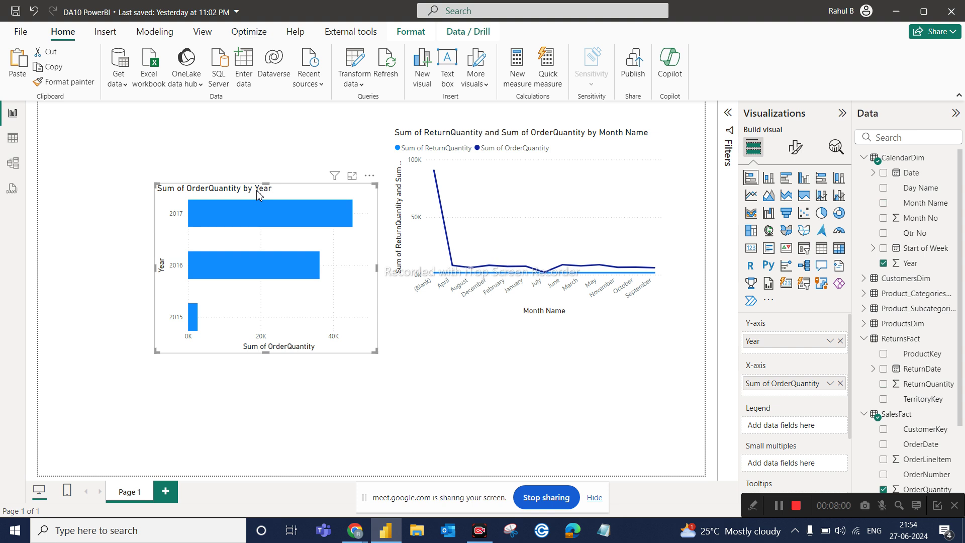
drag(258, 195, 212, 163)
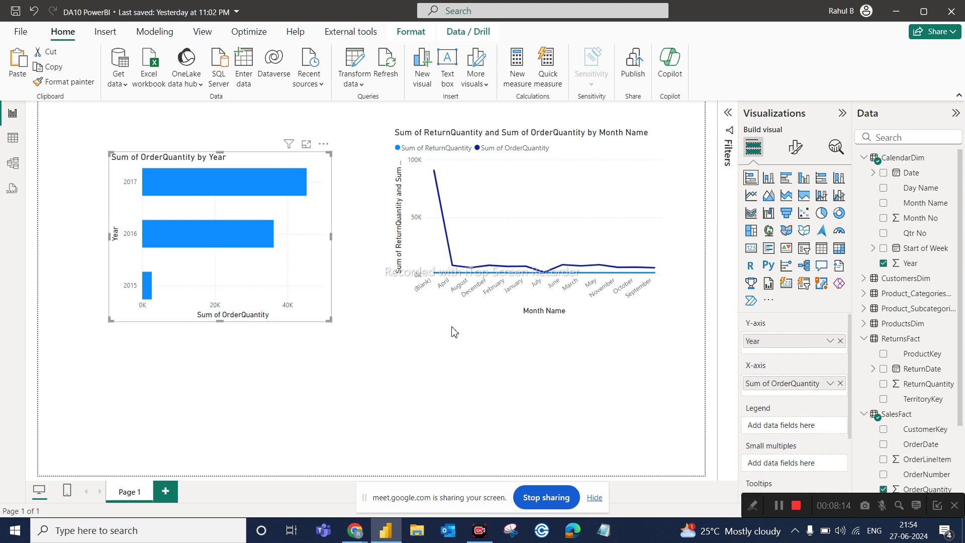
click(593, 214)
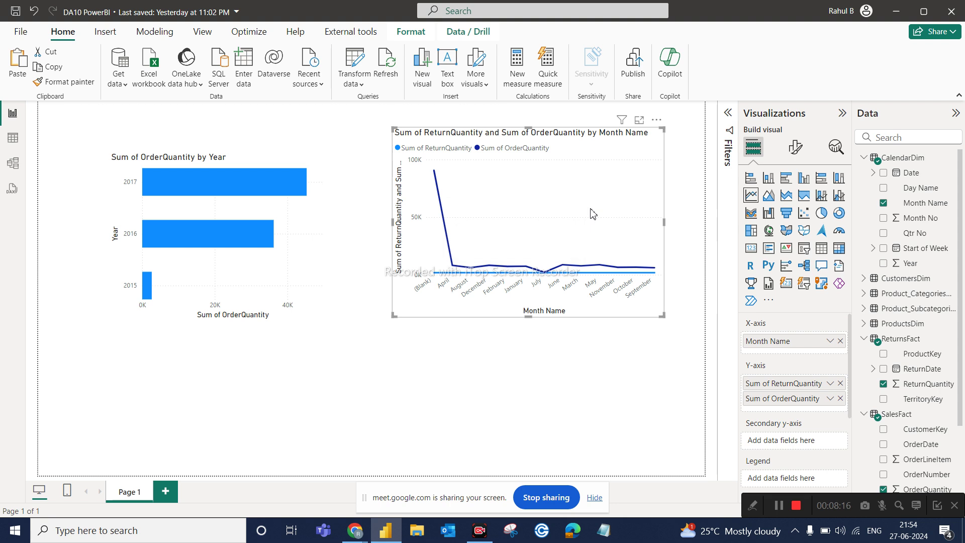
key(Delete)
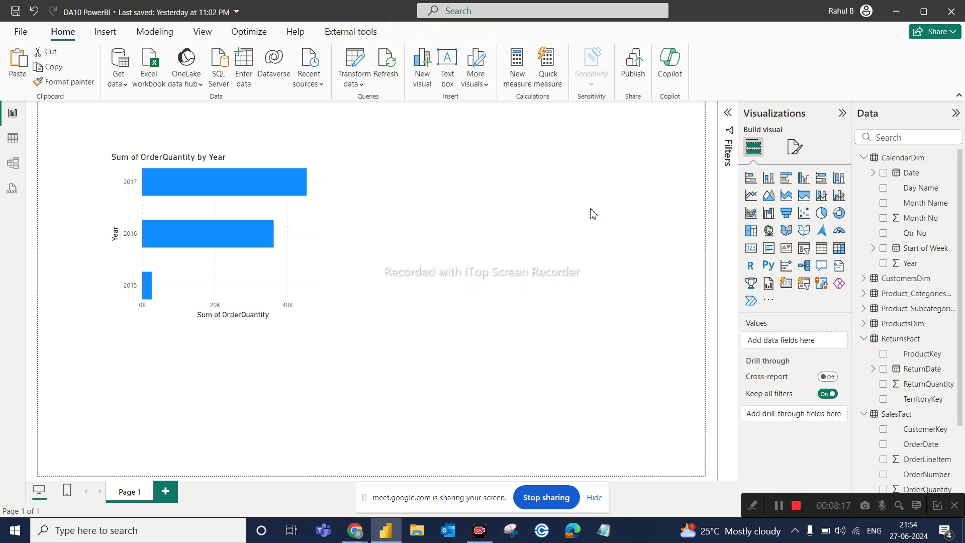
click(298, 251)
key(Delete)
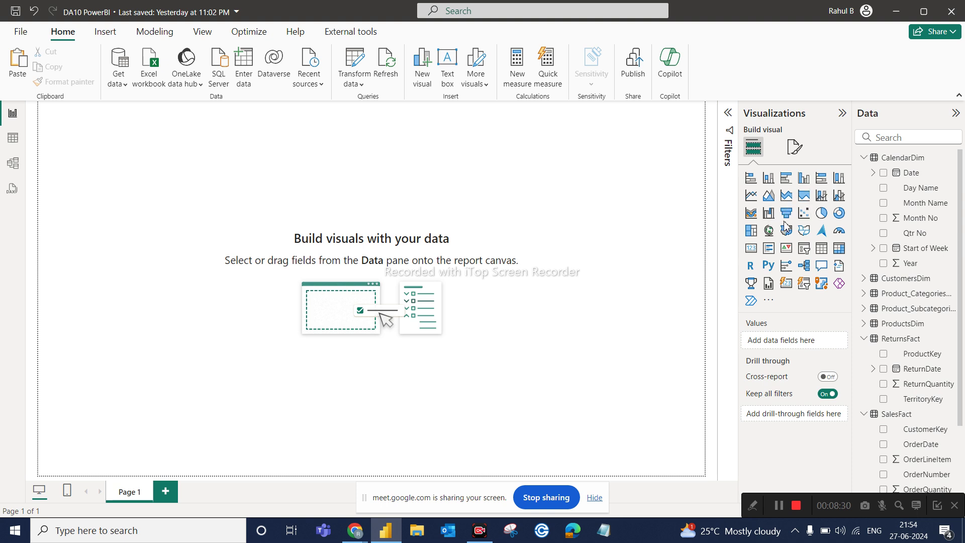
Insert a treemap, enlarge it and assign CategoryName from Product_CategoriesDim as its category
click(750, 231)
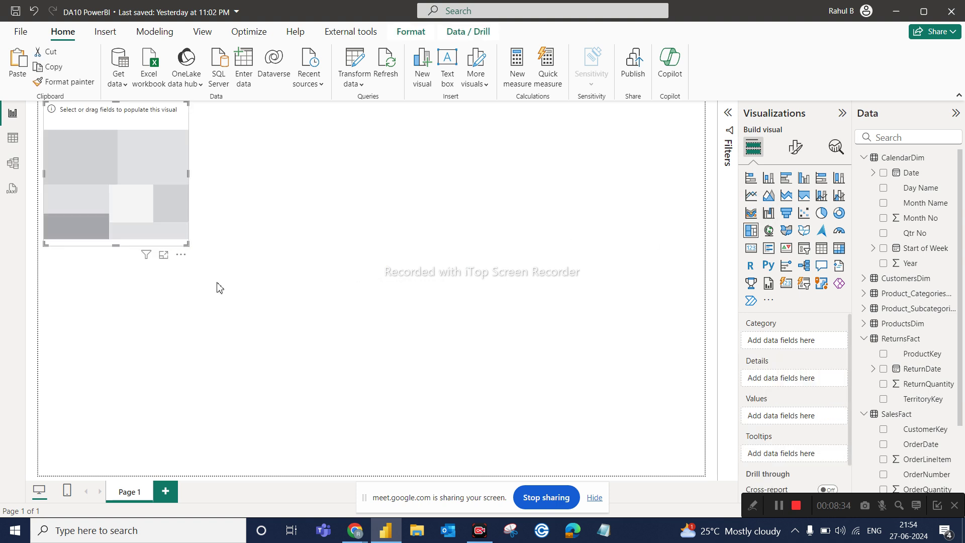
drag(186, 244, 286, 328)
click(894, 139)
text(cate)
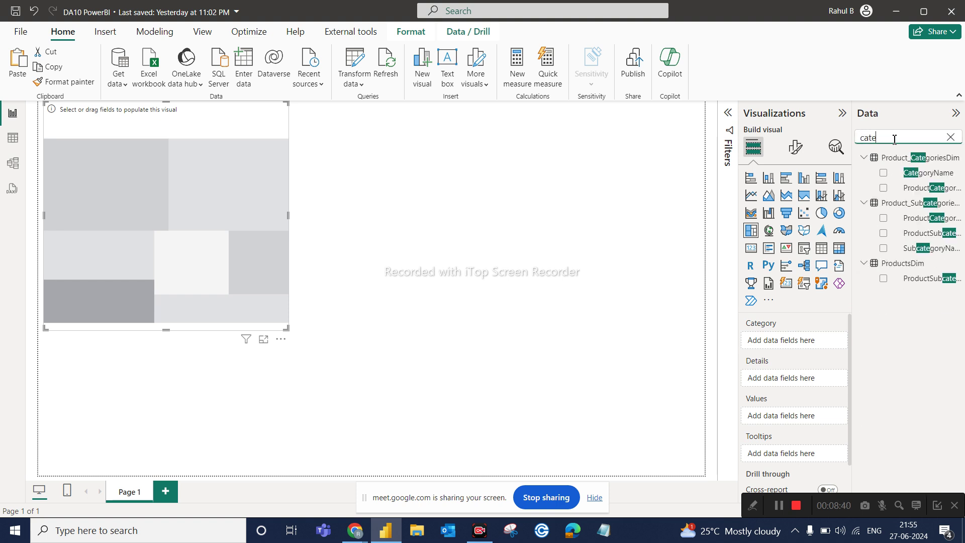
drag(920, 179, 801, 346)
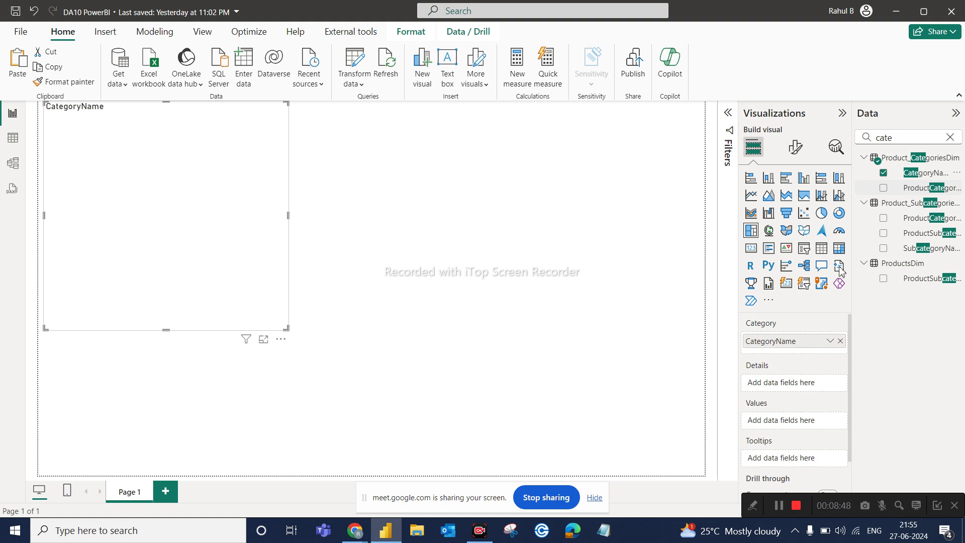
Clear the field search and assign SalesFact's OrderQuantity as the treemap's values
click(949, 140)
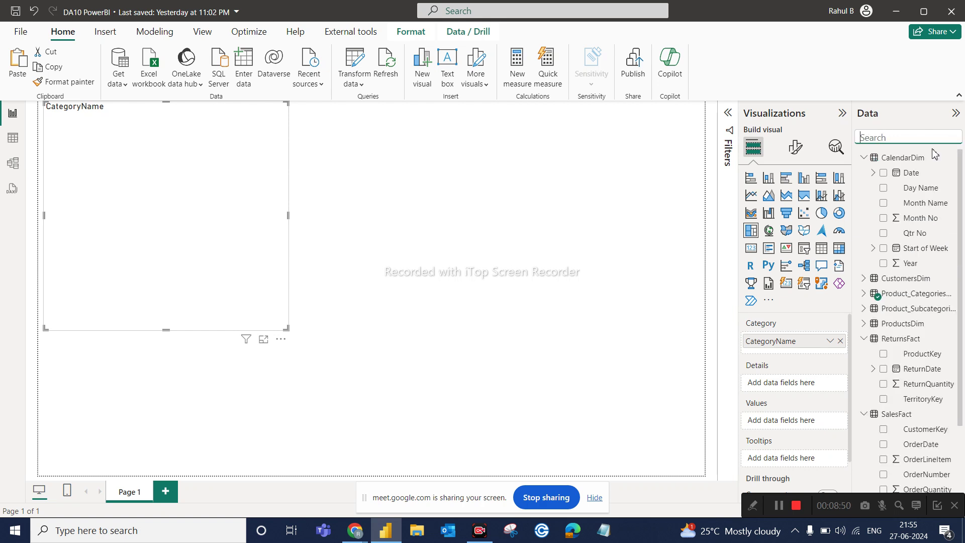
scroll(888, 366, down, 3)
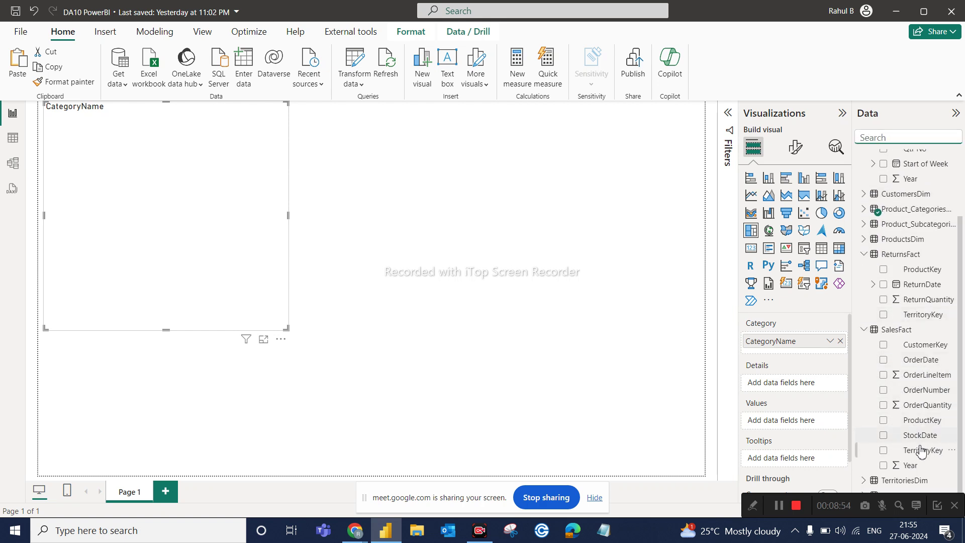
drag(927, 406, 793, 424)
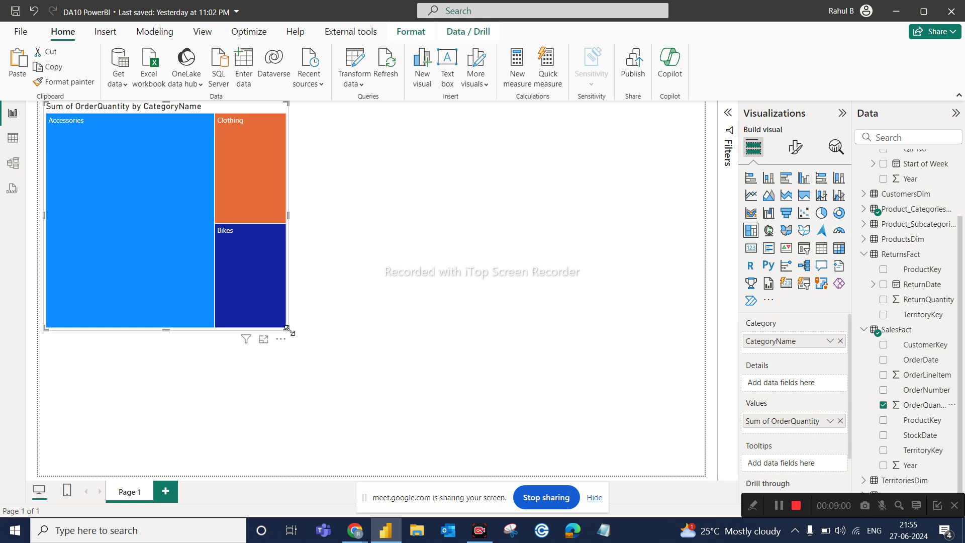
Enlarge the treemap to examine the Accessories and Clothing tooltips, and shrink it to a compact size
drag(289, 330, 428, 419)
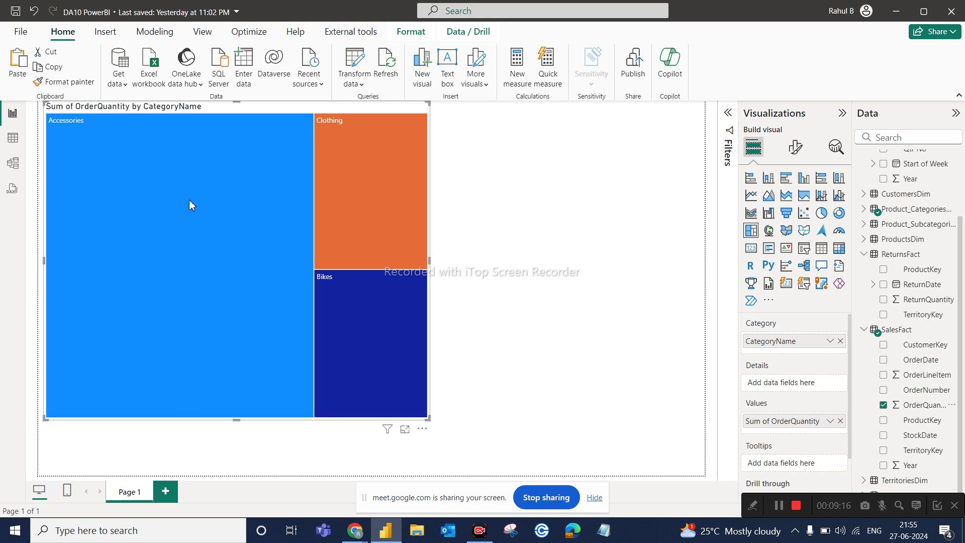
mouse_move(191, 203)
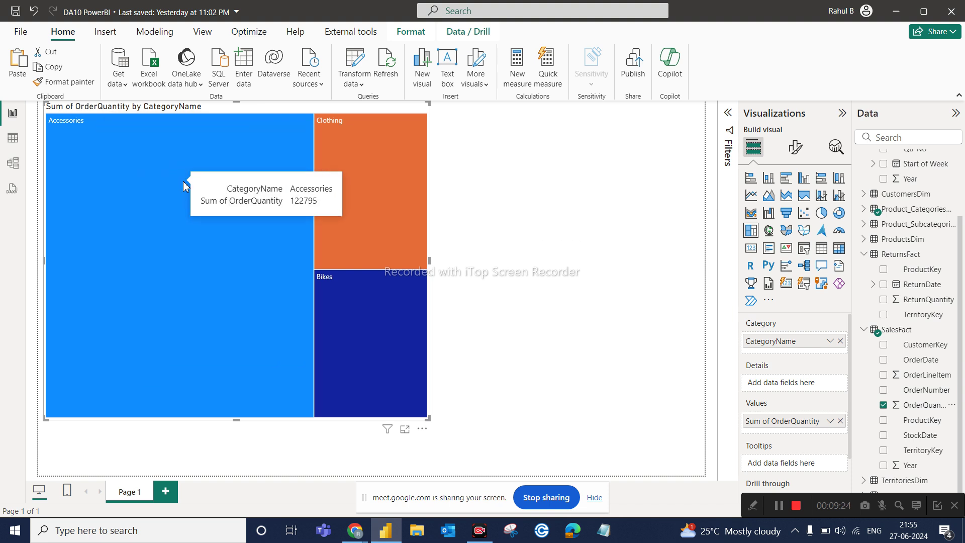
mouse_move(401, 162)
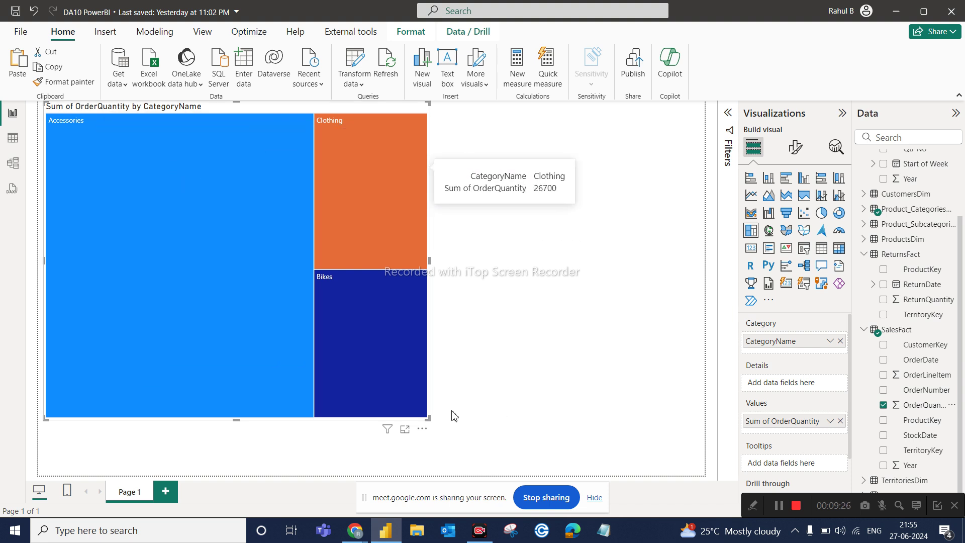
drag(422, 415, 273, 302)
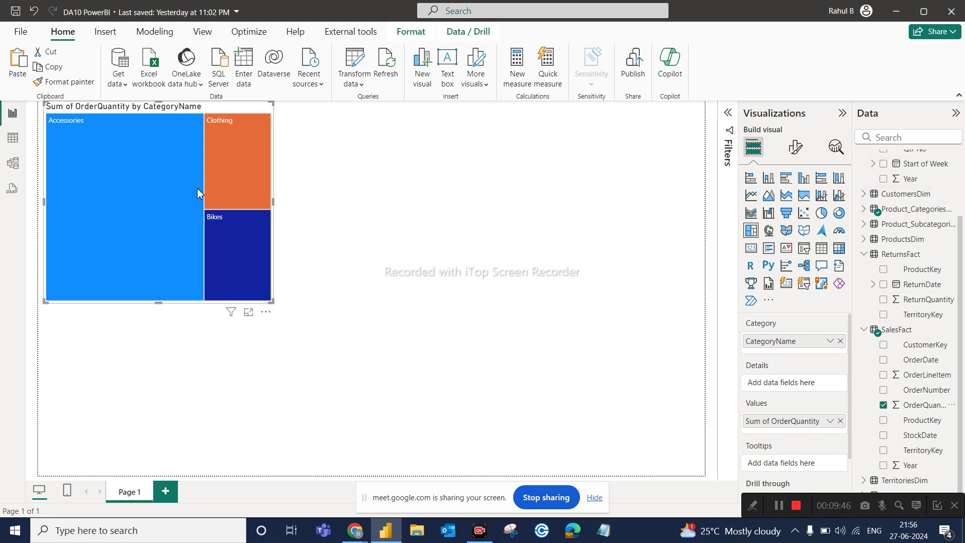
Search the fields for "sub" and replace CategoryName with SubcategoryName as the treemap's category
click(917, 136)
text(sub)
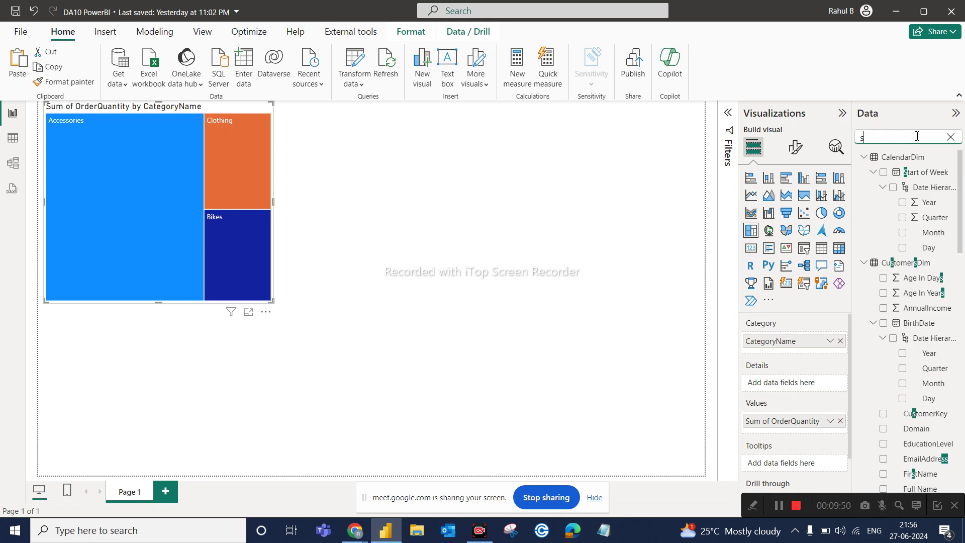
click(840, 341)
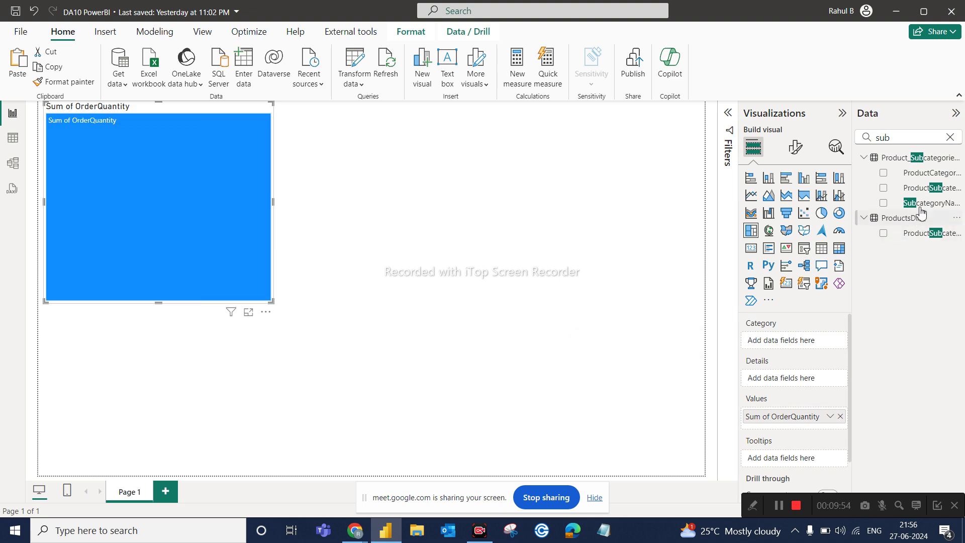
drag(932, 206, 821, 340)
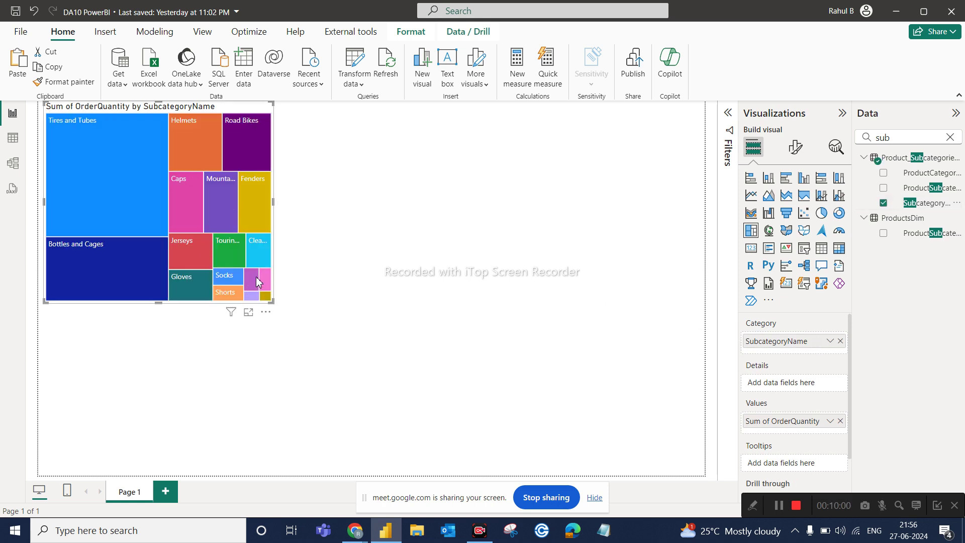
Examine the order quantities of individual subcategory tiles in the treemap, such as Hydration Packs and Touring Bikes
mouse_move(265, 298)
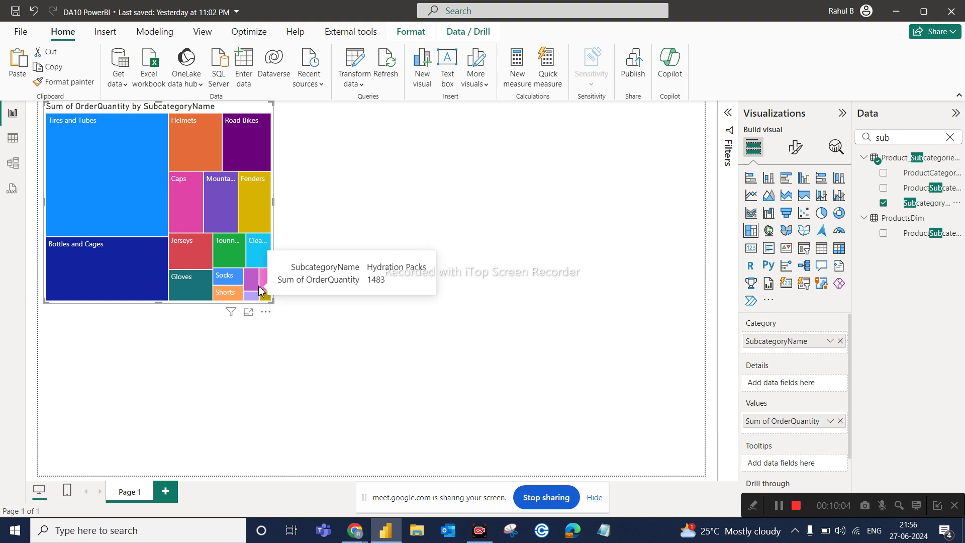
mouse_move(237, 254)
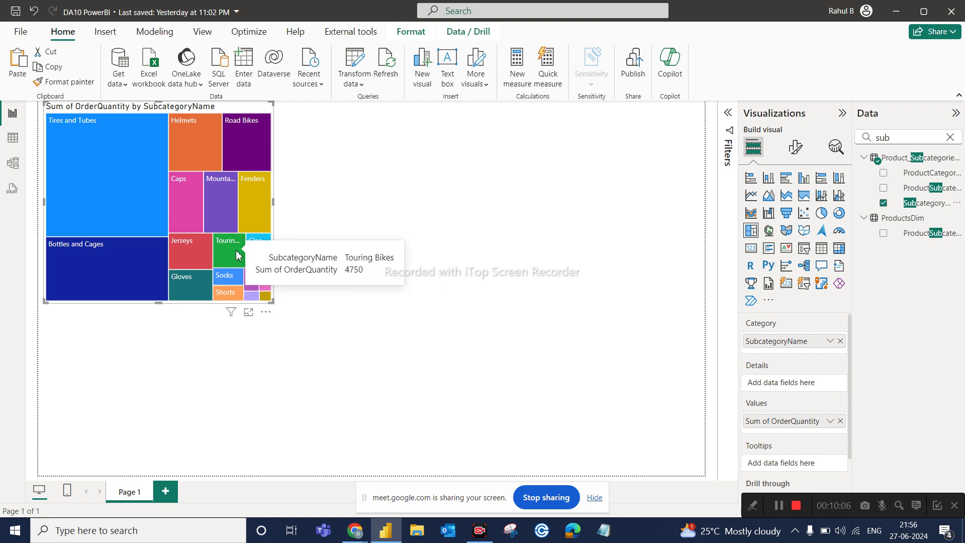
mouse_move(217, 234)
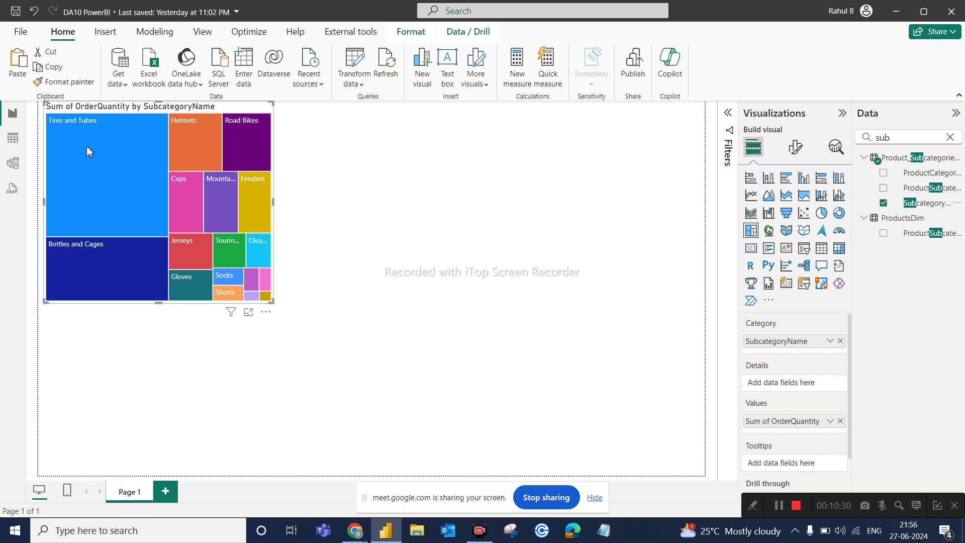
mouse_move(86, 166)
mouse_move(268, 299)
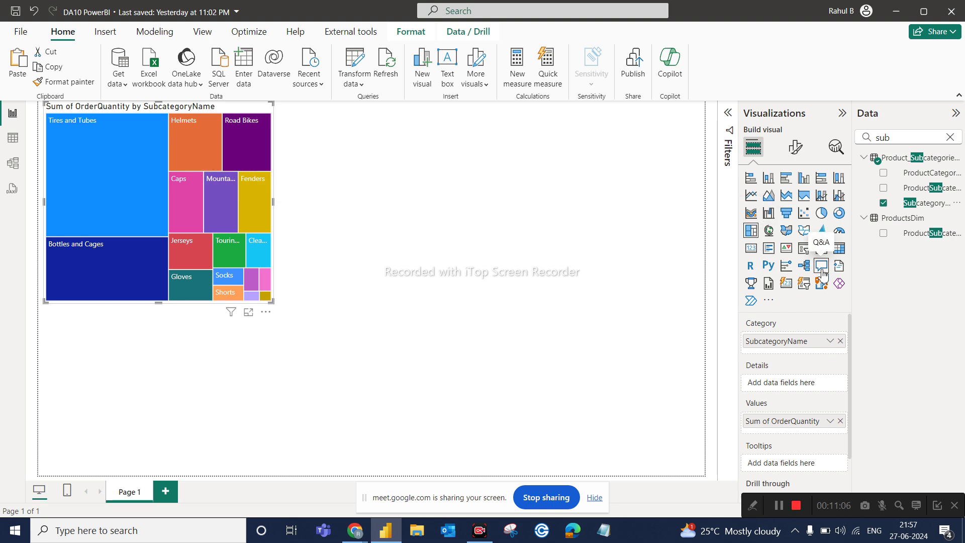
Search the fields for "prod" and add CategoryName above SubcategoryName in the treemap's category hierarchy
click(949, 136)
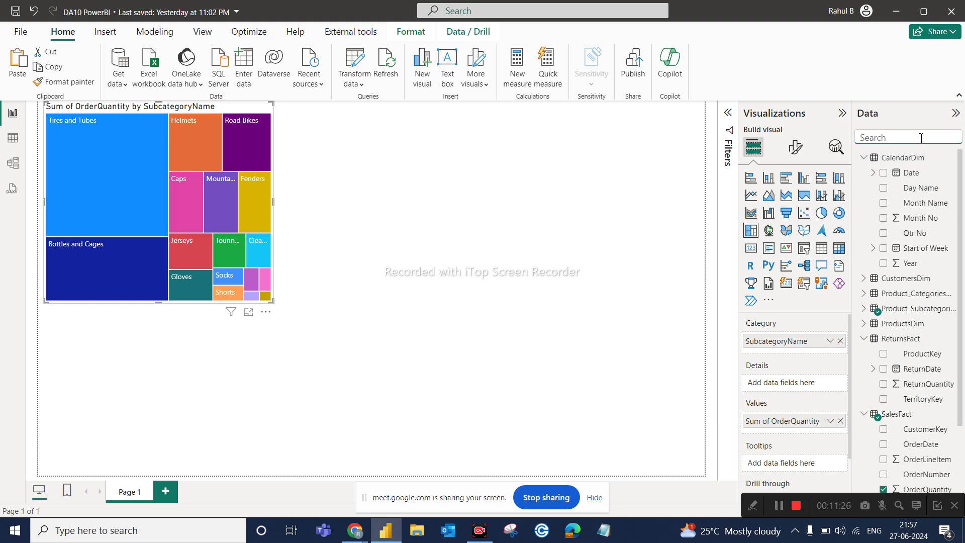
text(prod)
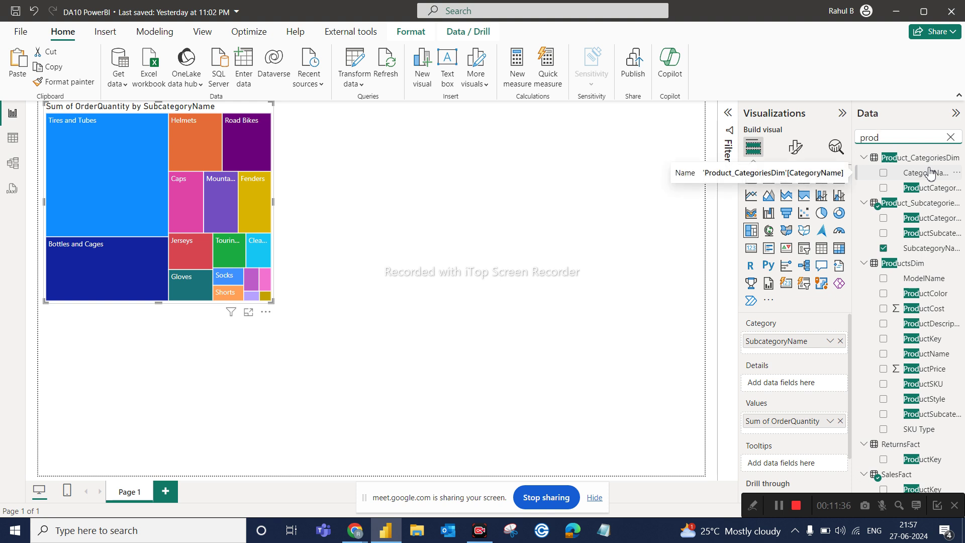
drag(929, 173, 775, 342)
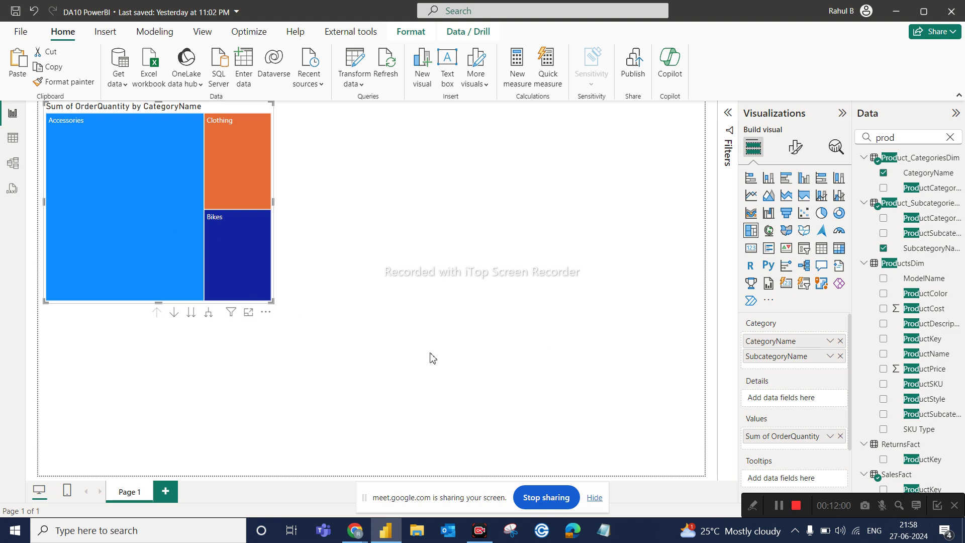
Expand the treemap's whole hierarchy by one level and drill back up to the category level
mouse_move(190, 192)
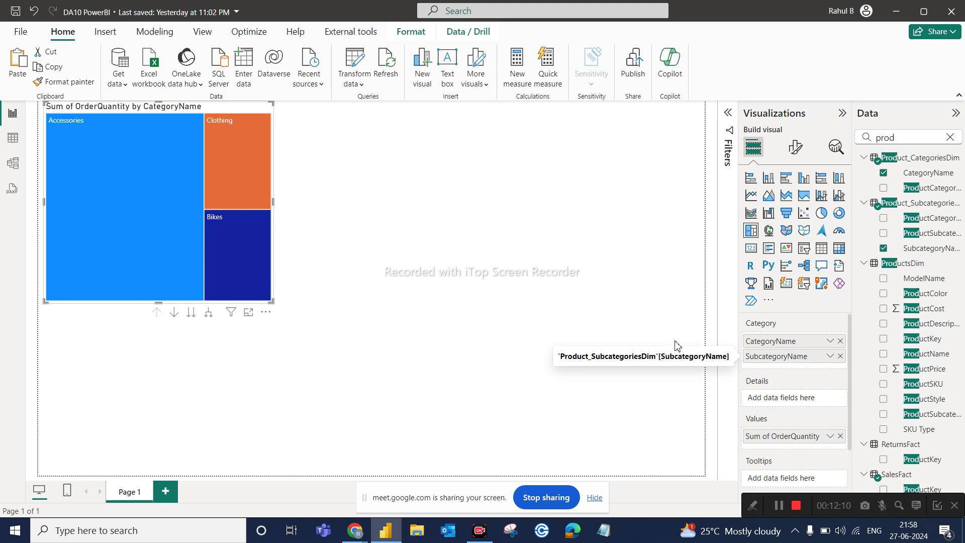
click(209, 315)
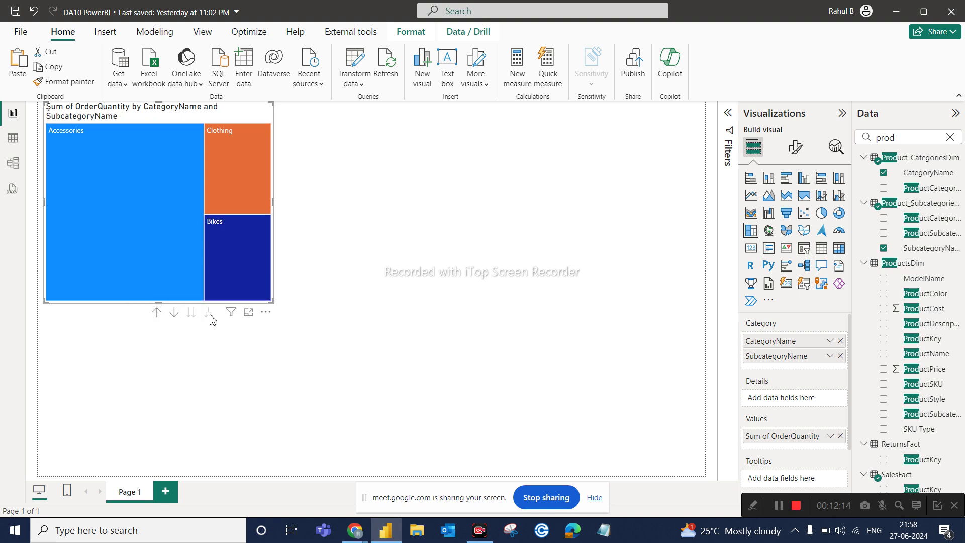
click(157, 316)
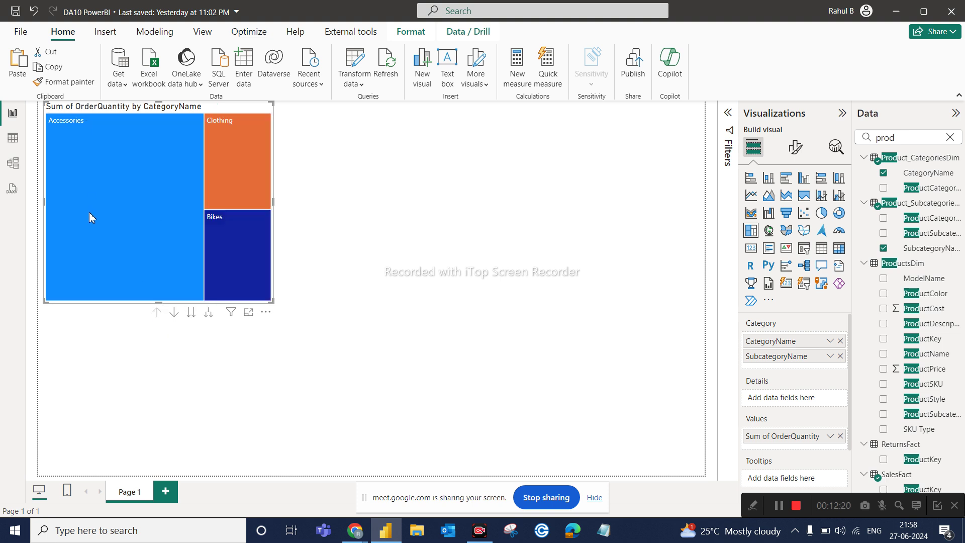
mouse_move(161, 242)
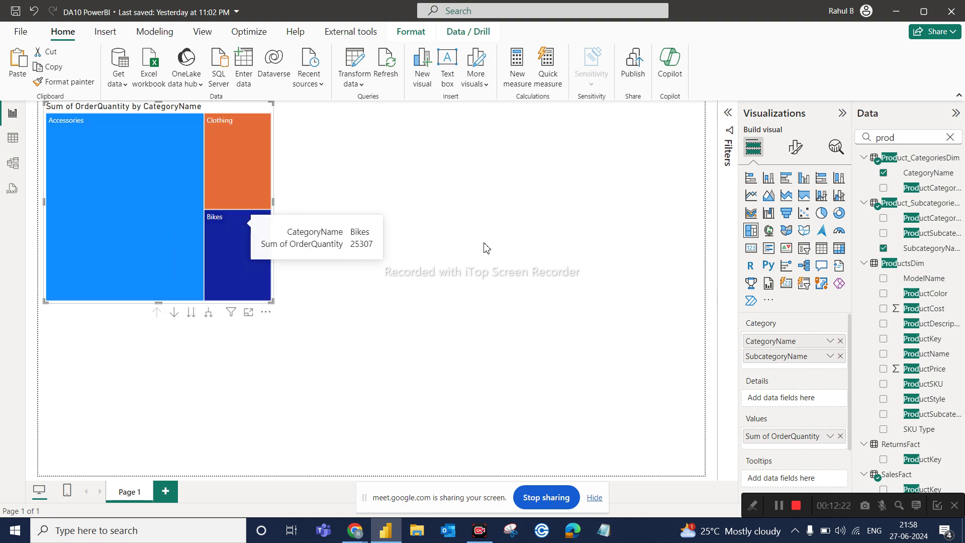
Turn on drill-down mode for the treemap, drill into Accessories to view its subcategories and return to the category level
click(174, 313)
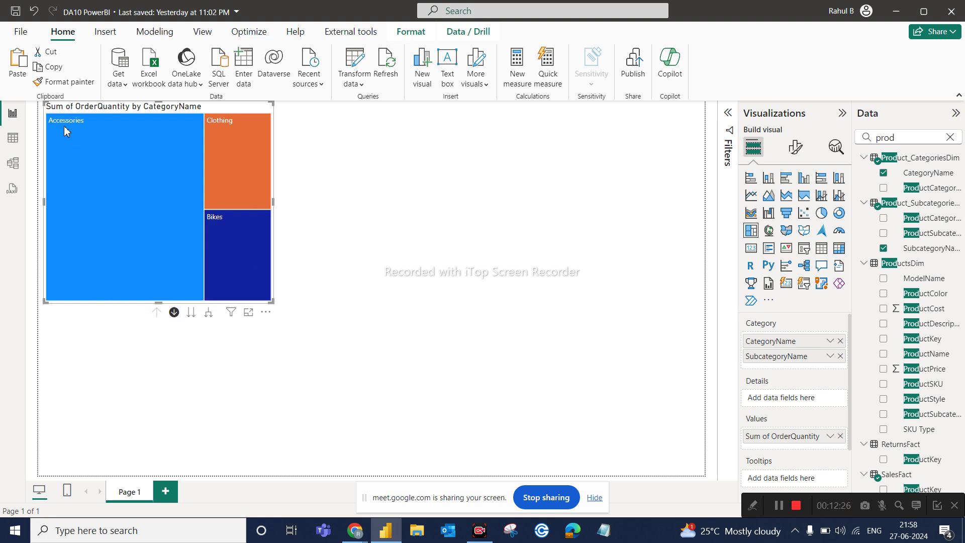
click(125, 148)
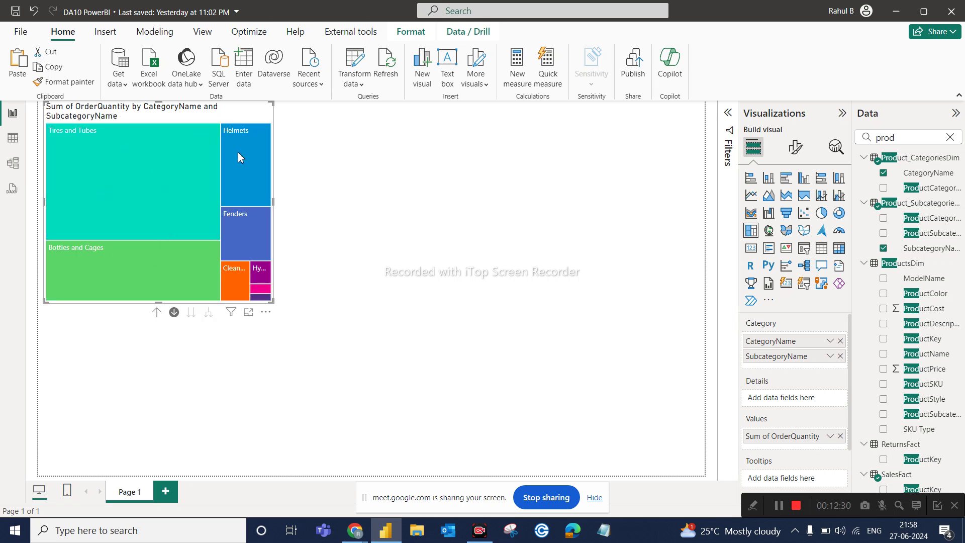
mouse_move(173, 138)
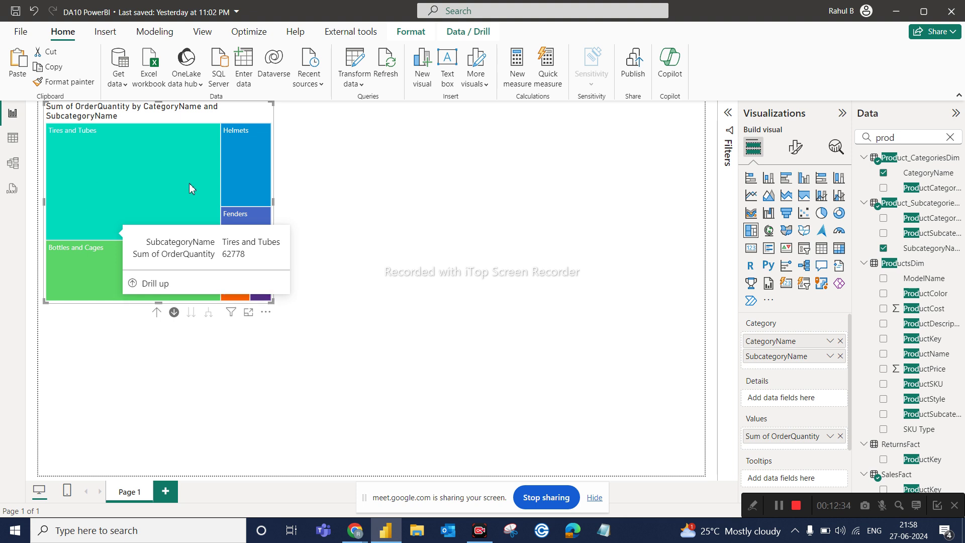
click(157, 312)
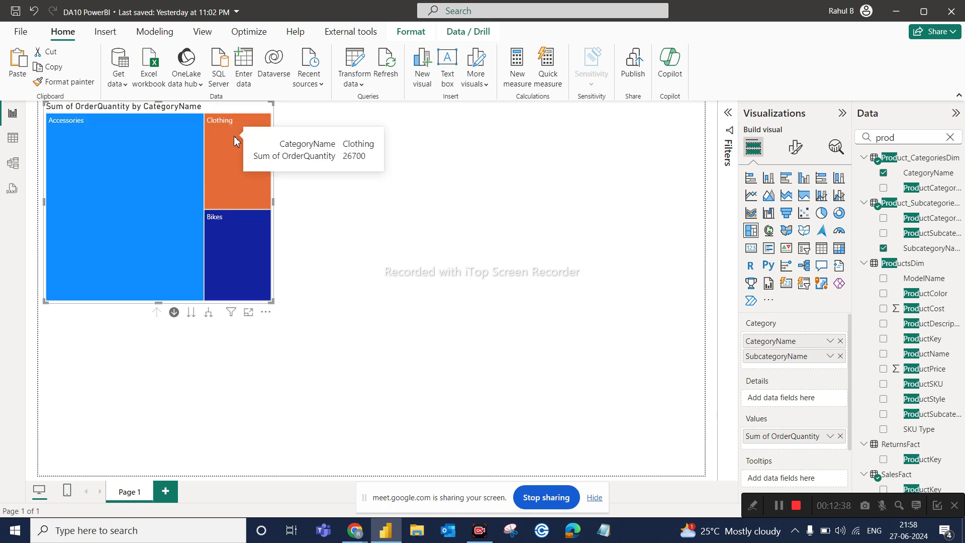
Drill into Clothing to inspect its subcategories and return to the category level
click(234, 136)
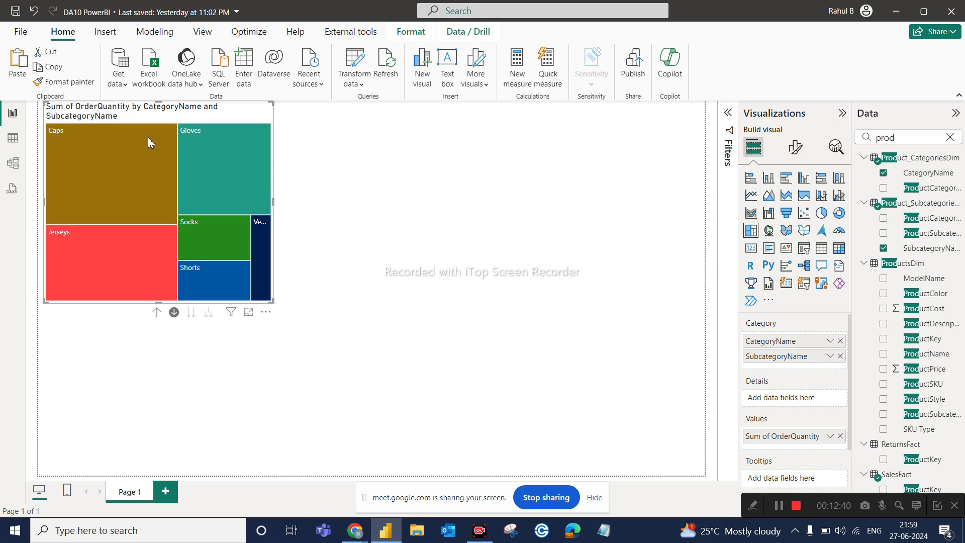
mouse_move(170, 239)
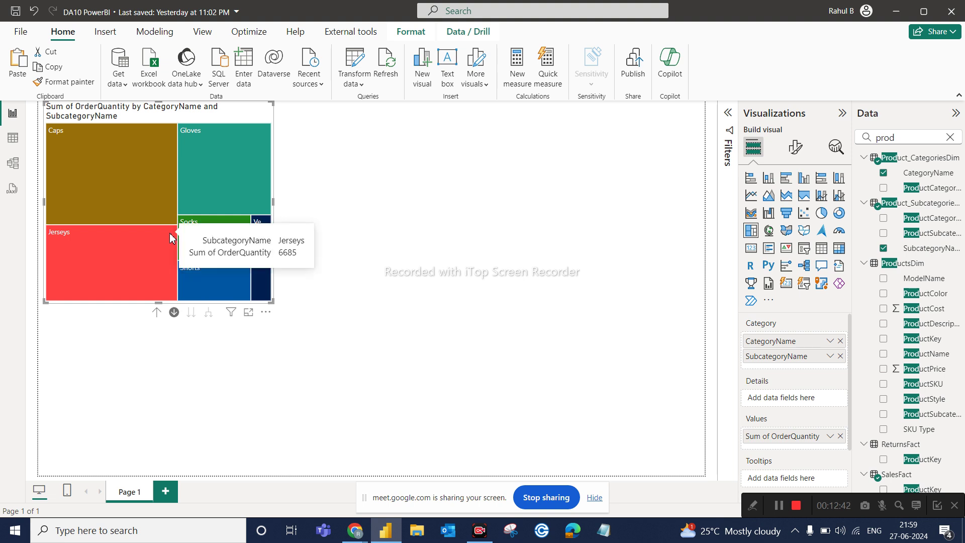
click(157, 313)
Drill into Bikes to inspect its subcategories and drill back up to the categories
click(238, 245)
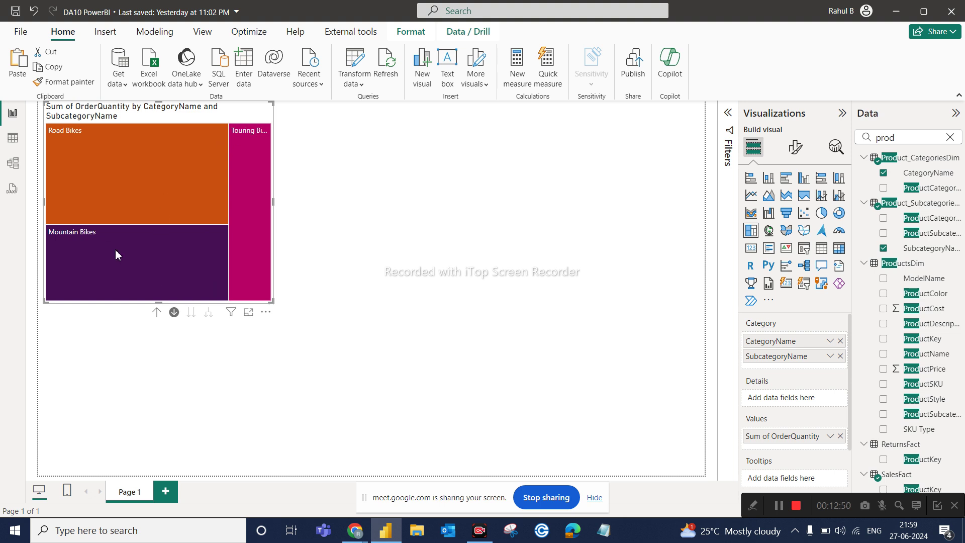
click(160, 316)
mouse_move(157, 285)
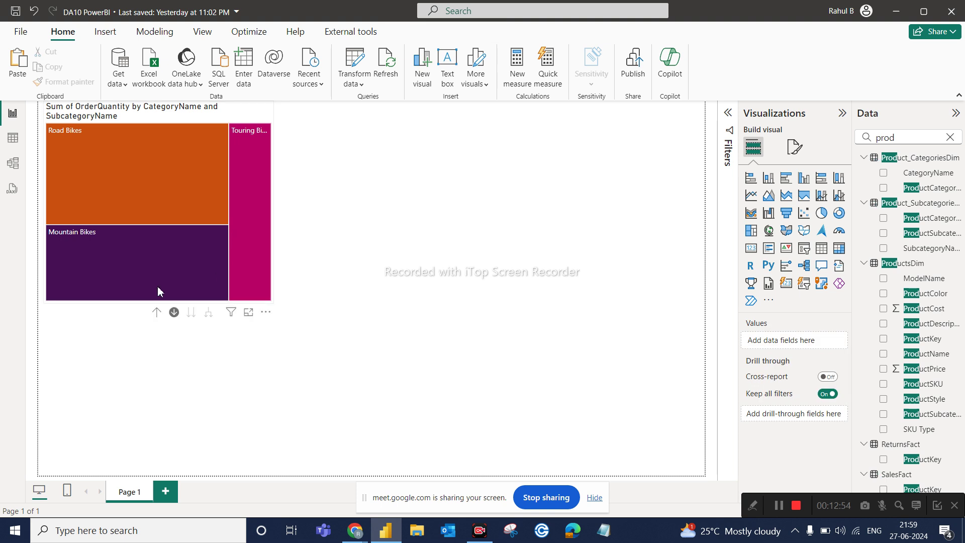
click(156, 313)
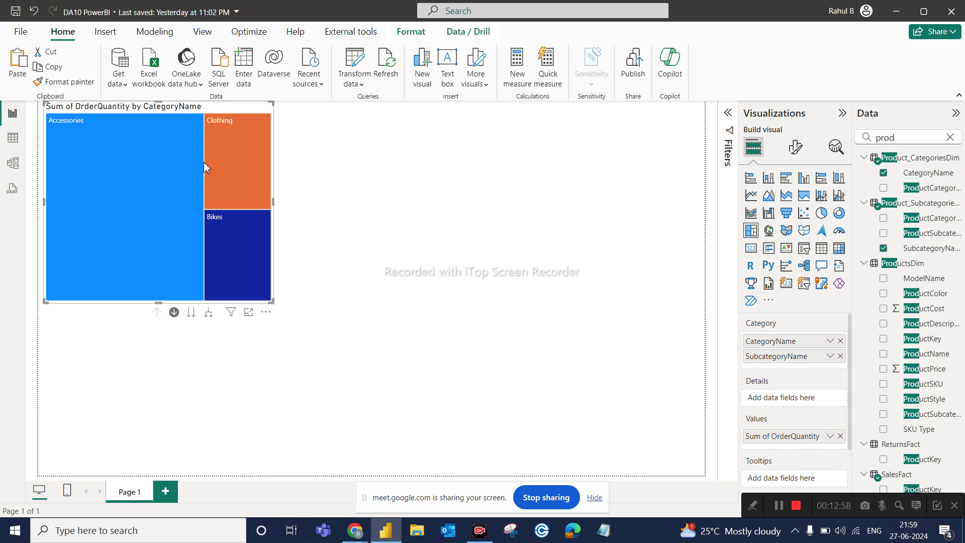
Move the treemap slightly down the report page and shrink it a little in width and height
mouse_move(204, 163)
drag(209, 109, 211, 155)
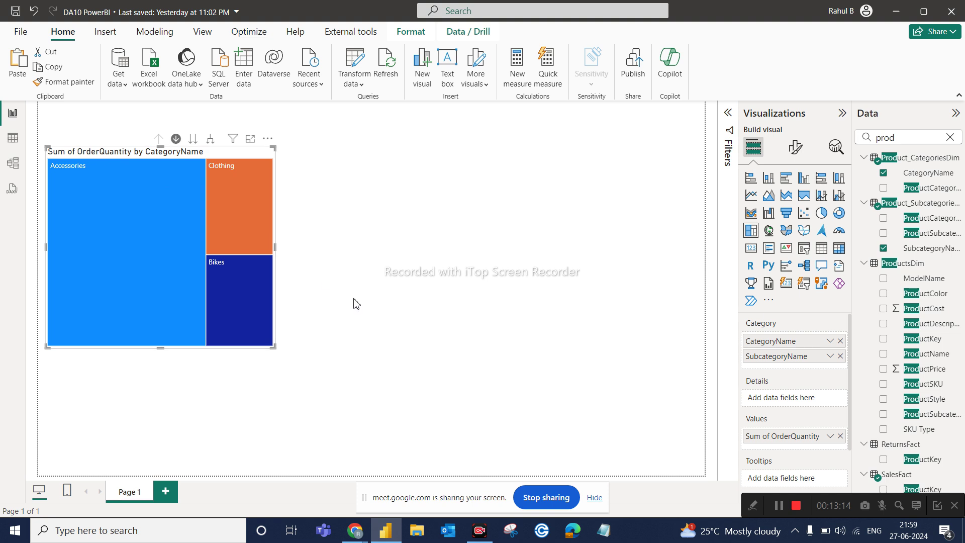
drag(274, 348, 247, 323)
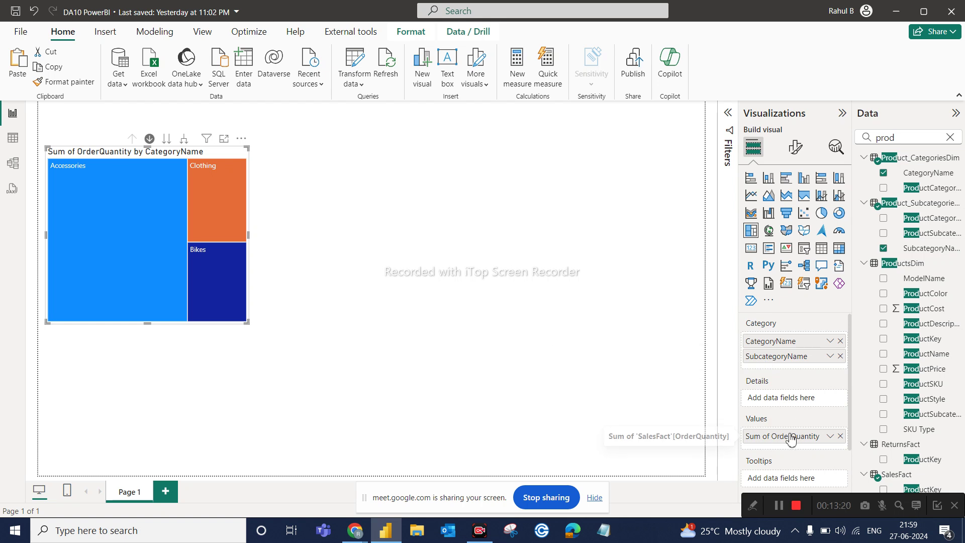
Clear the field search and review the fields of the CalendarDim, ReturnsFact and SalesFact tables
click(949, 137)
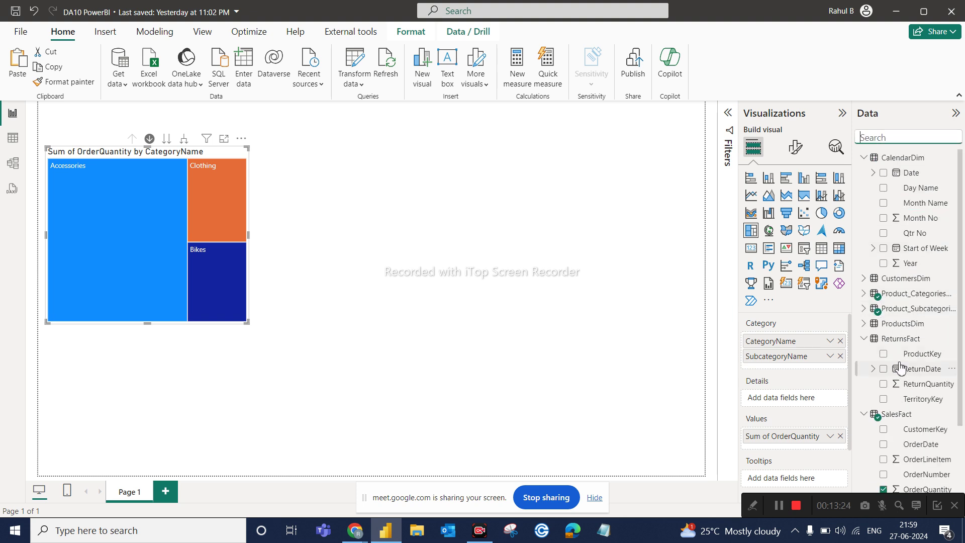
scroll(928, 387, down, 2)
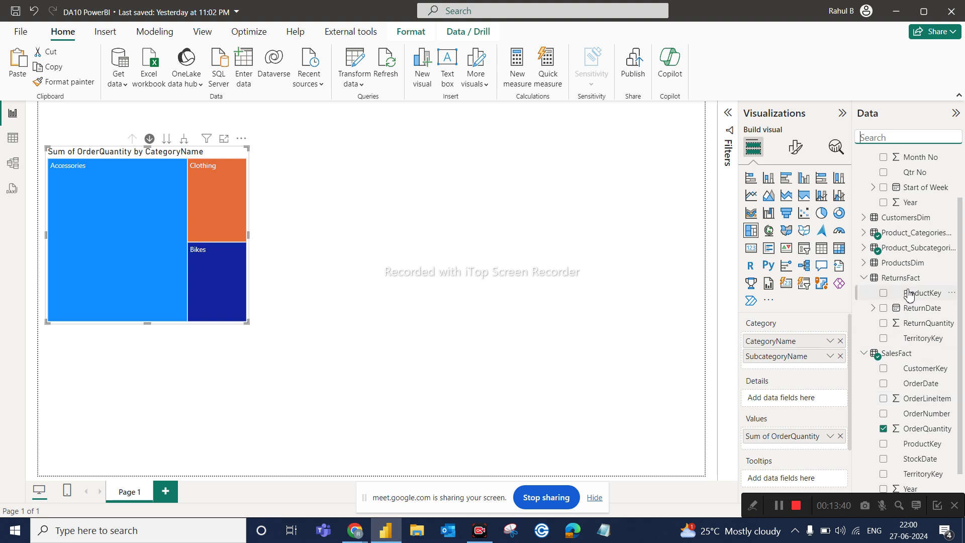
scroll(909, 302, down, 1)
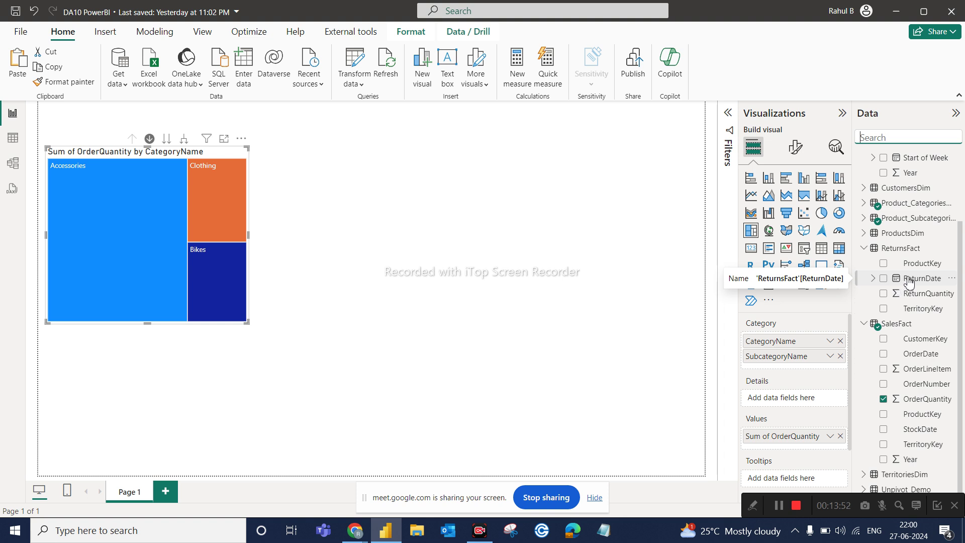
scroll(909, 282, up, 3)
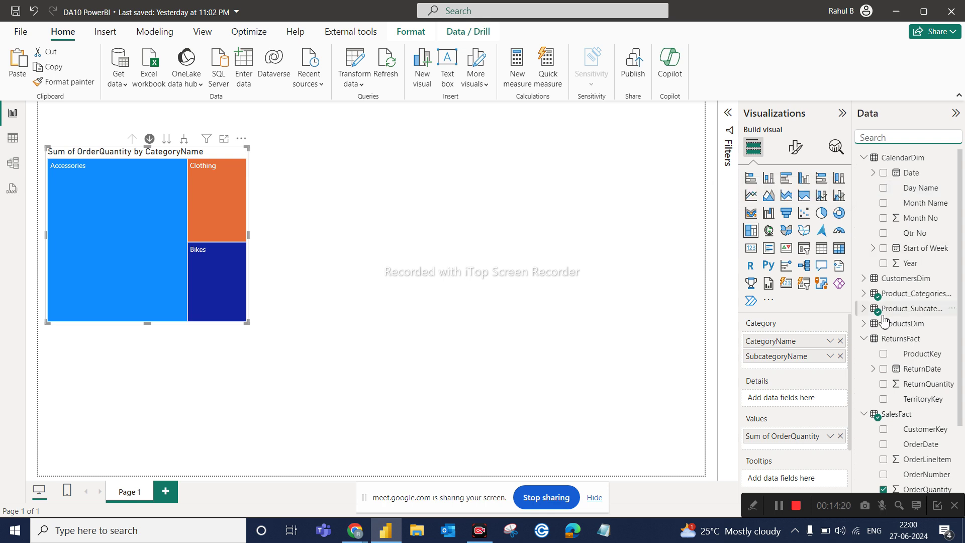
scroll(915, 427, down, 3)
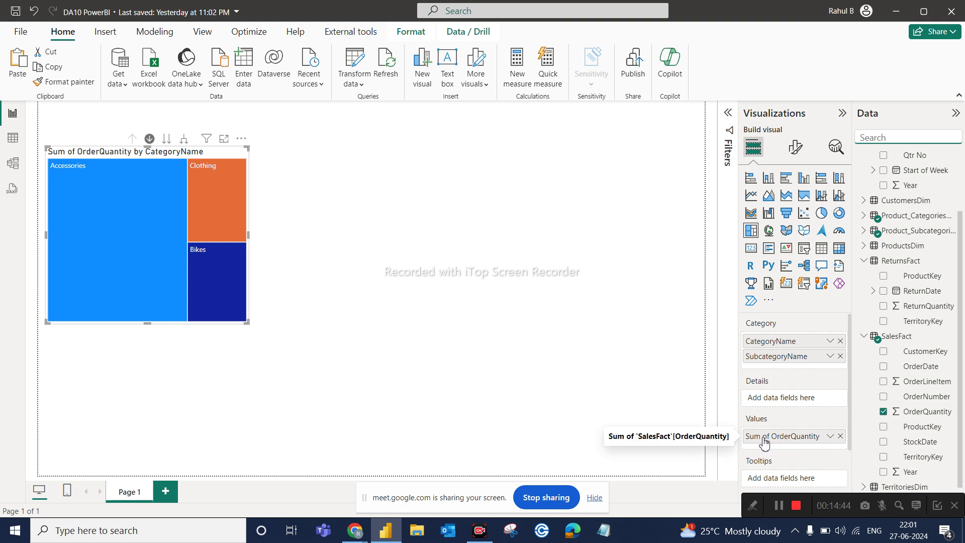
Review the aggregation options available for OrderQuantity in the treemap's values, and leave the aggregation as it is
click(830, 438)
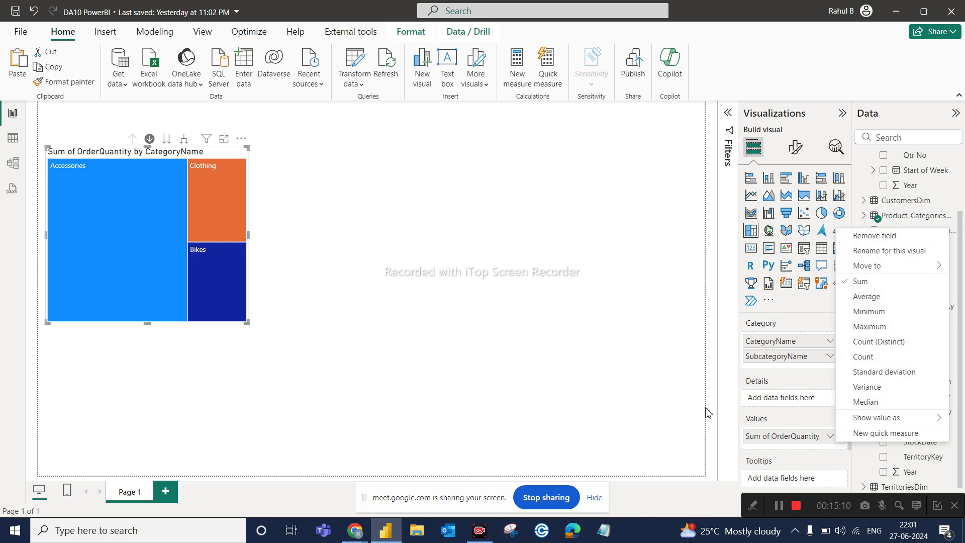
click(655, 400)
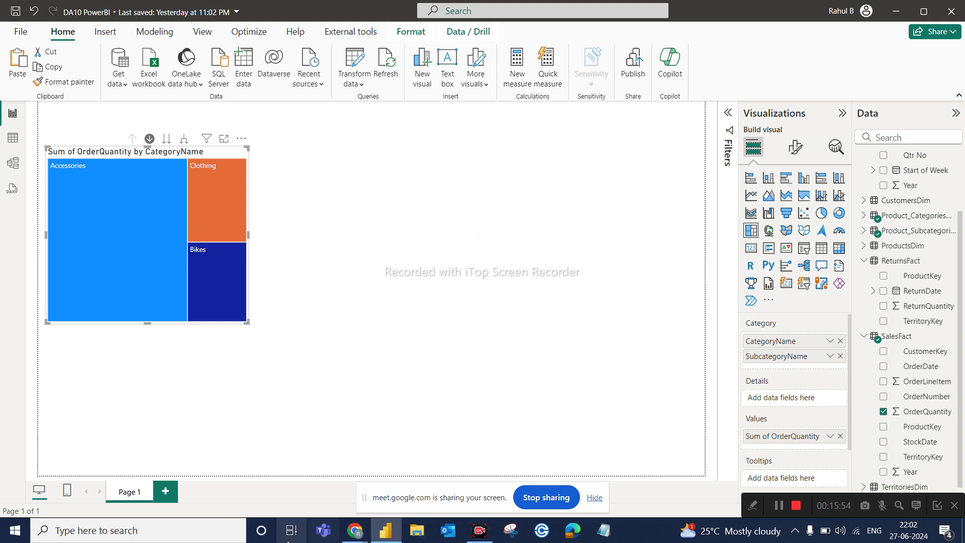
Launch Excel from the Windows search, create a blank workbook and maximize its window
click(214, 533)
text(e)
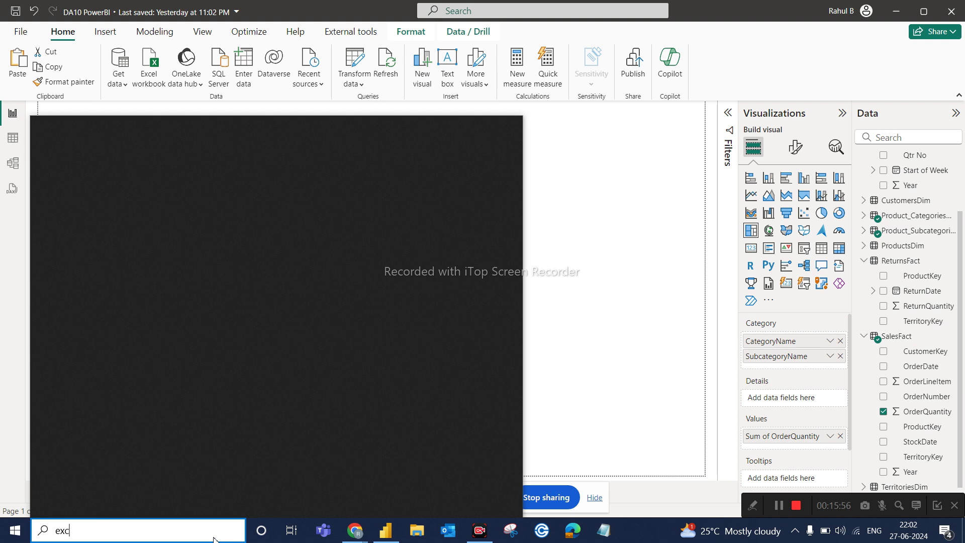
text(xc)
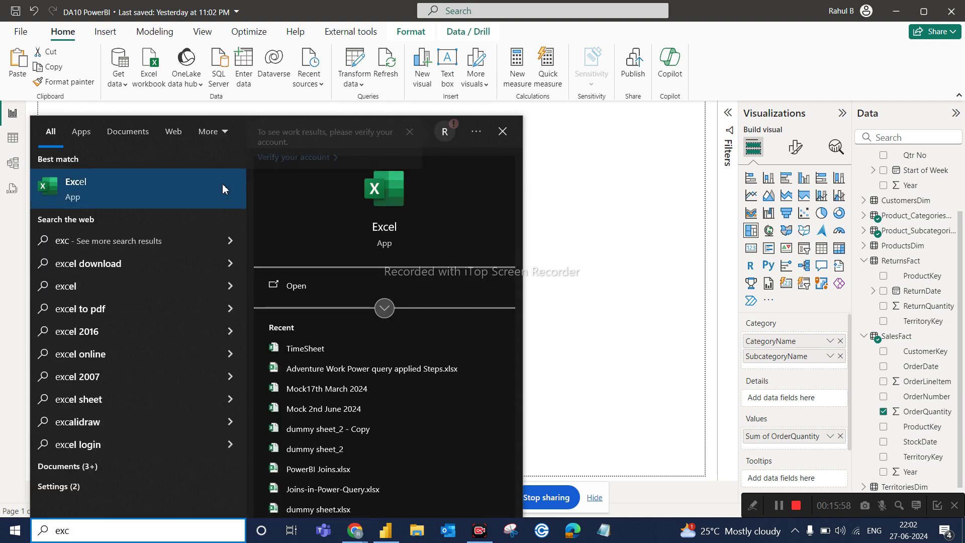
key(Escape)
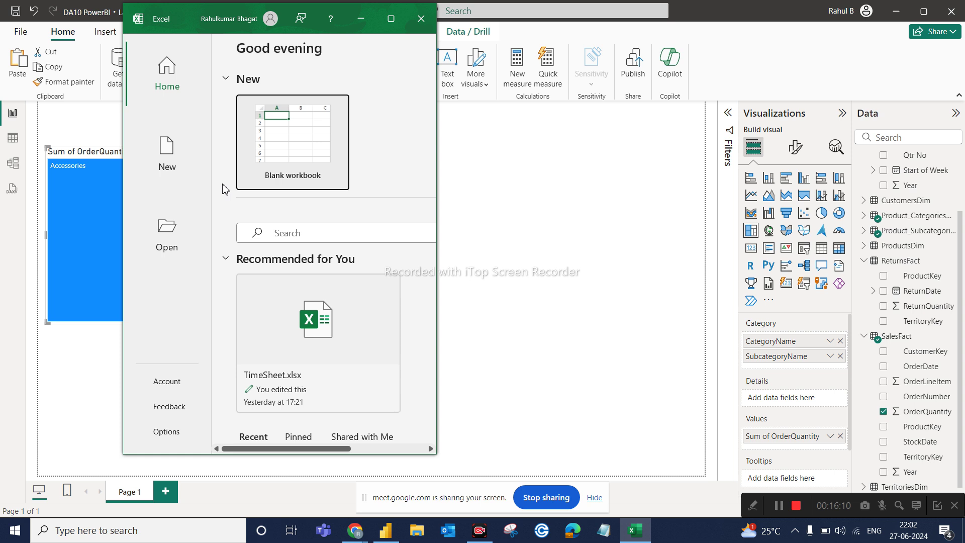
click(316, 142)
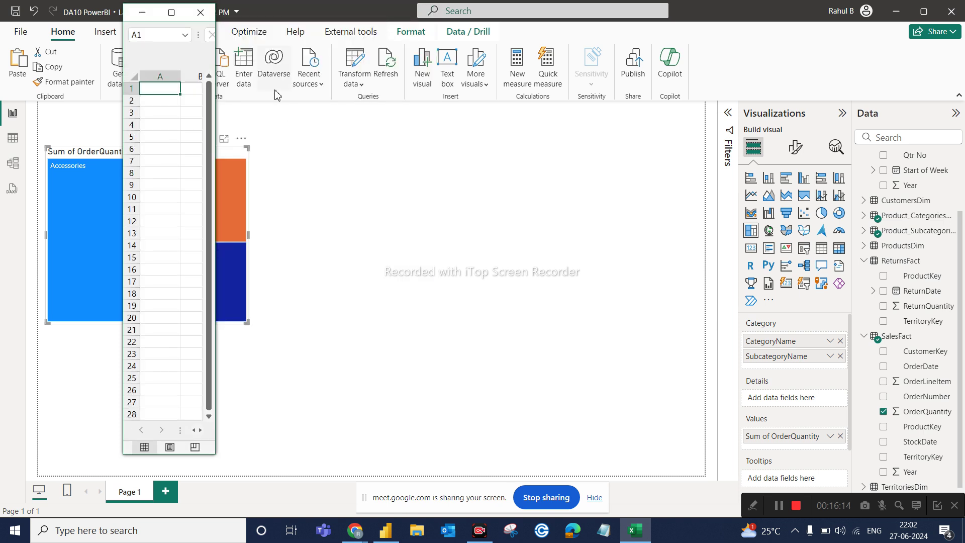
click(171, 12)
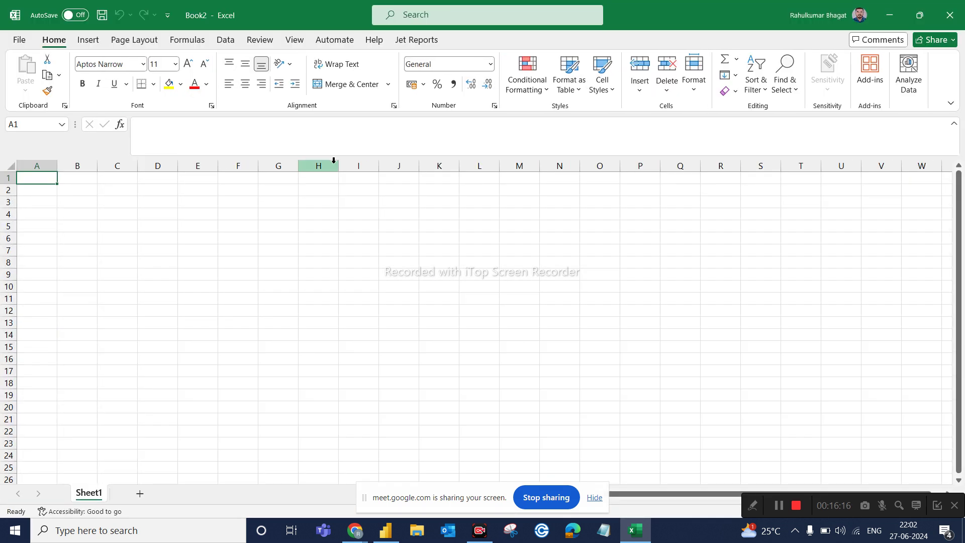
Enter 1, 2 and 3 in cells I3 to I5 and extend the series down to 7 in I9
click(361, 201)
text(1)
click(368, 214)
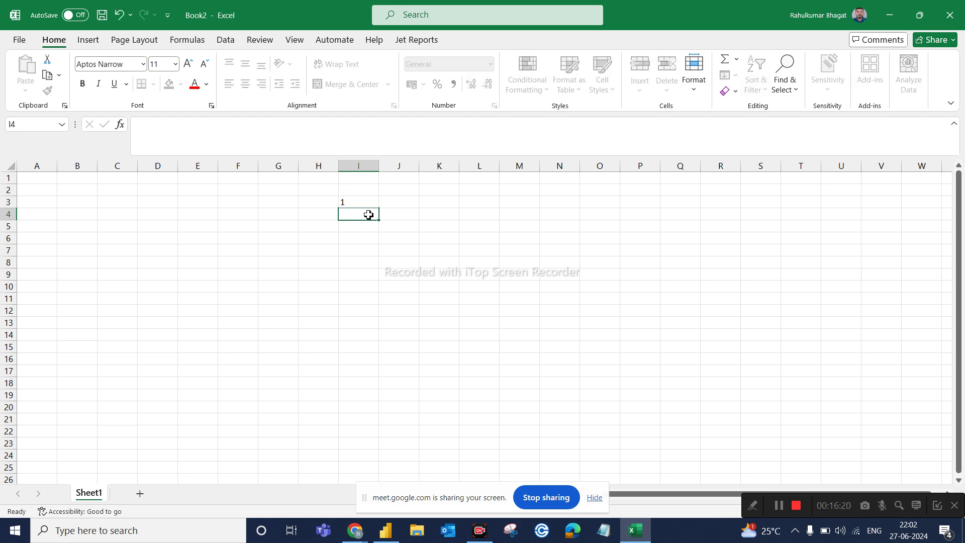
text(2)
click(370, 230)
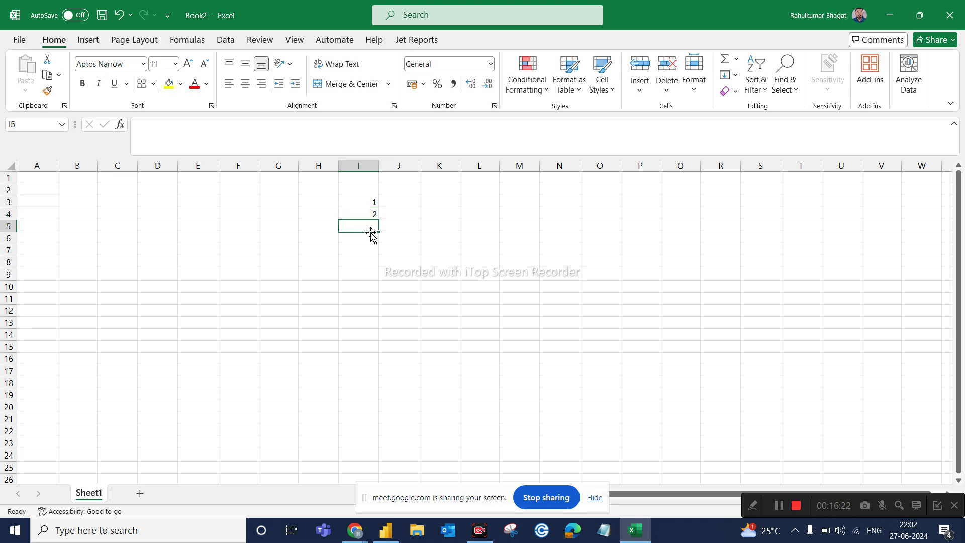
text(3)
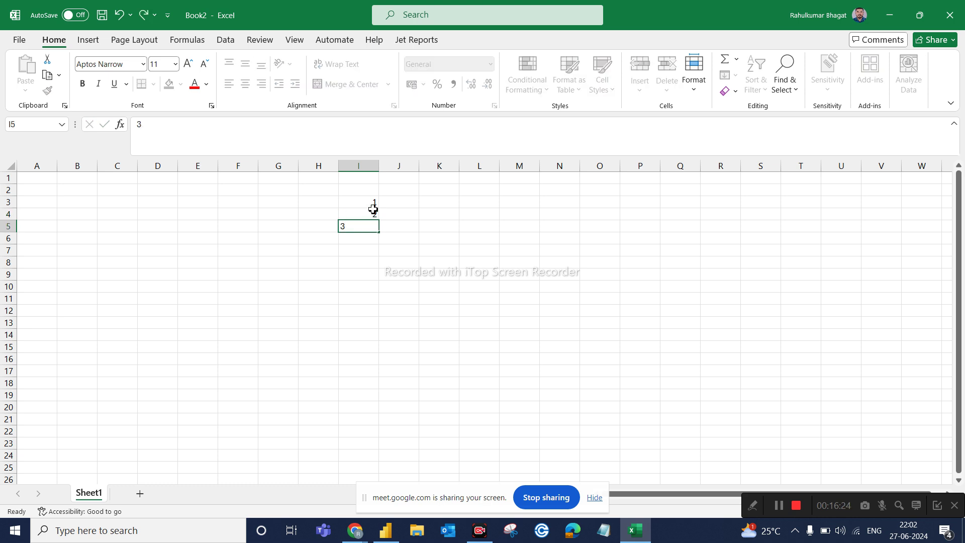
click(373, 209)
drag(372, 203, 373, 280)
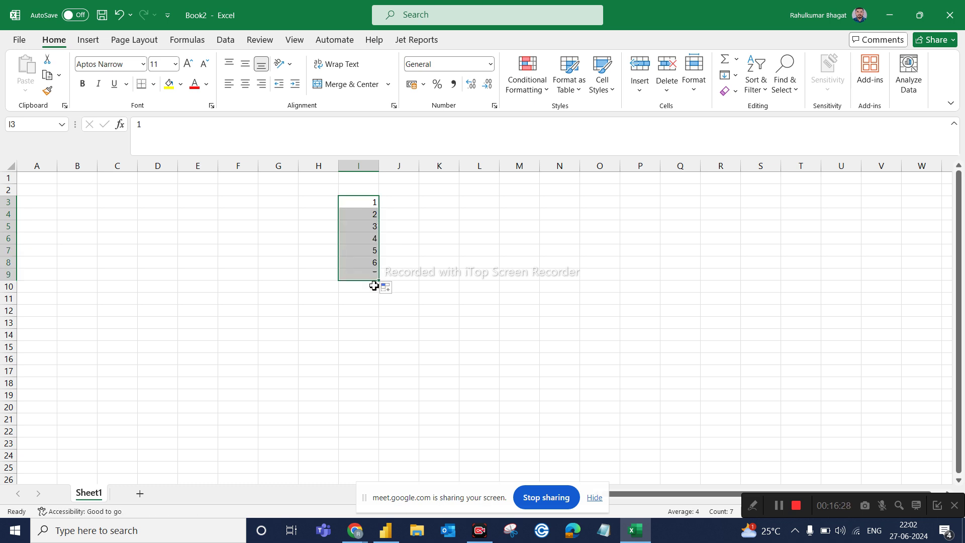
drag(440, 296, 365, 192)
click(364, 194)
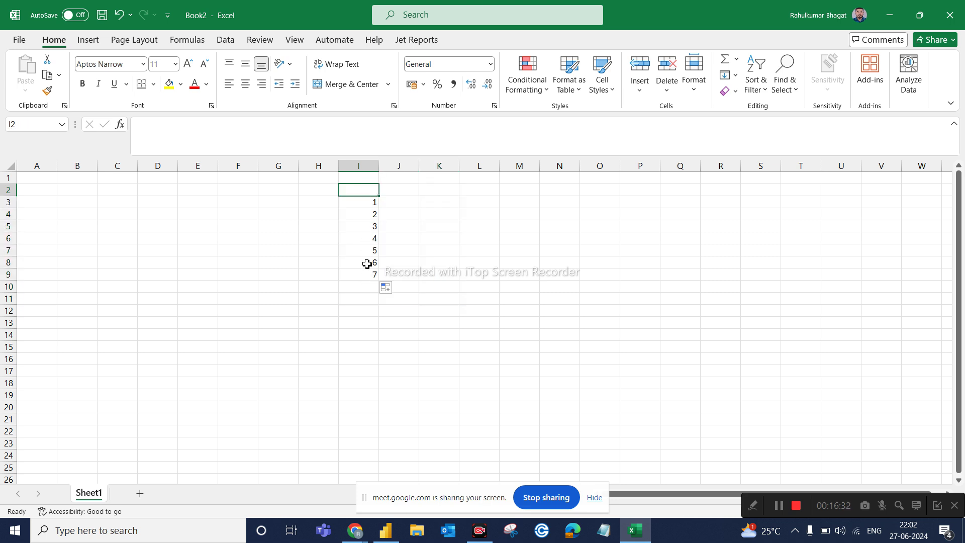
click(360, 287)
drag(361, 293, 374, 201)
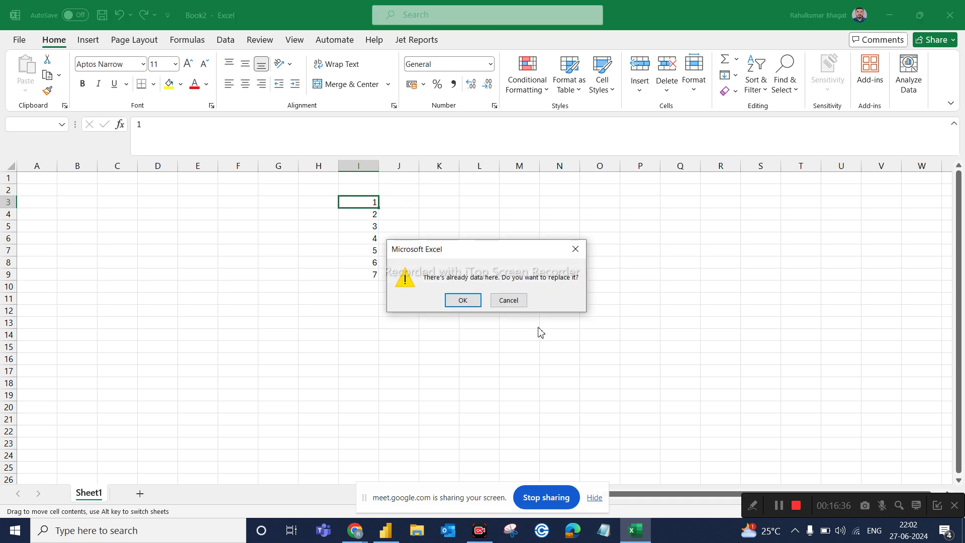
click(508, 299)
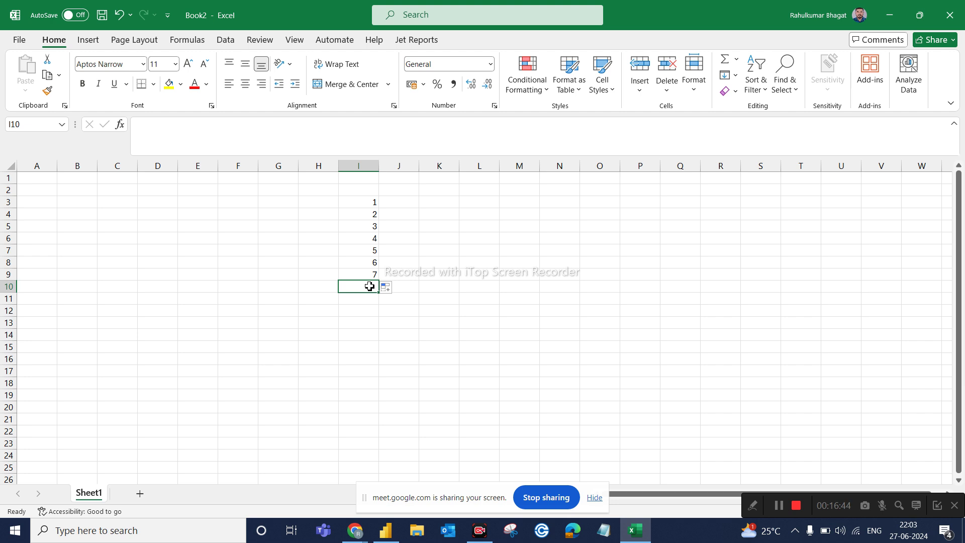
Add up the values in I3:I9 with a SUM formula in cell I10
text(=sum()
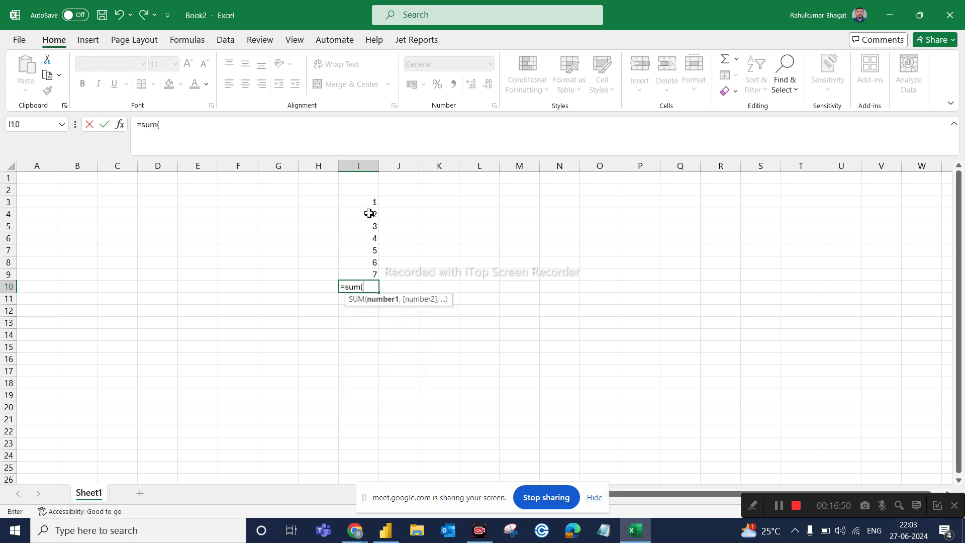
drag(371, 202, 364, 275)
text())
key(Return)
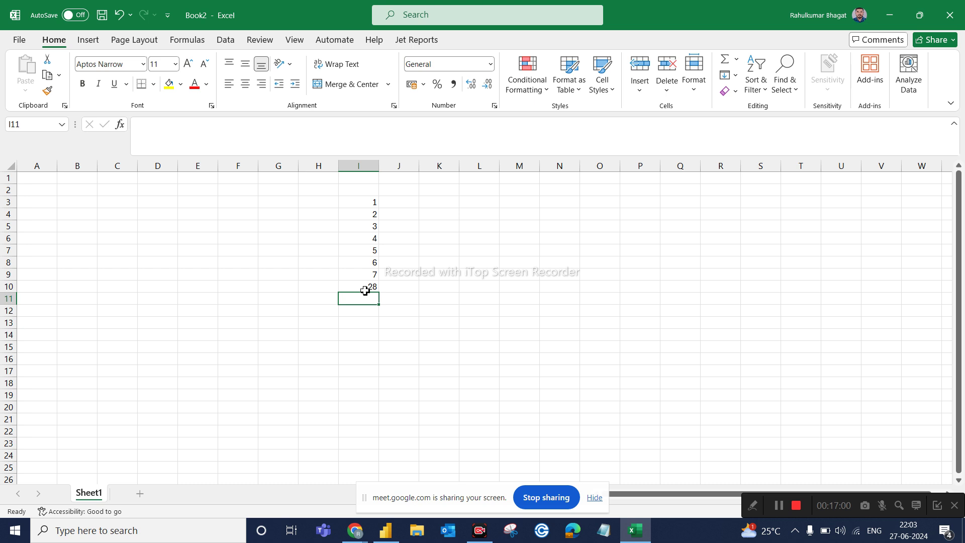
click(366, 289)
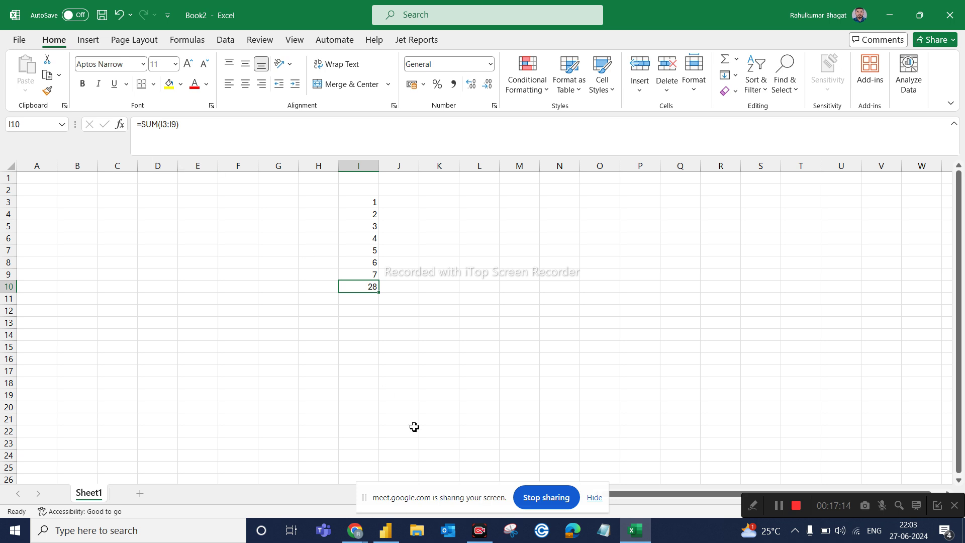
Switch to Power BI and start a new measure in the SalesFact table
click(394, 535)
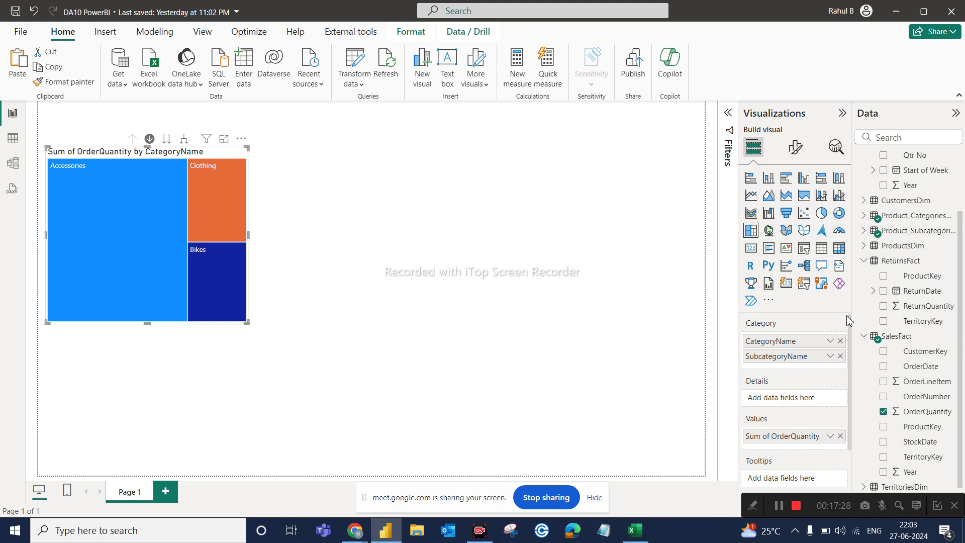
scroll(928, 331, down, 1)
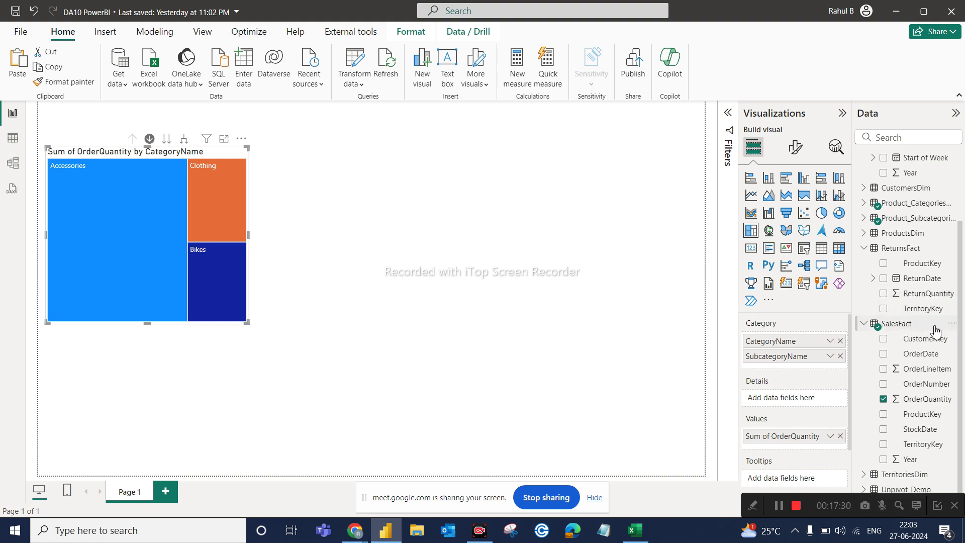
click(910, 325)
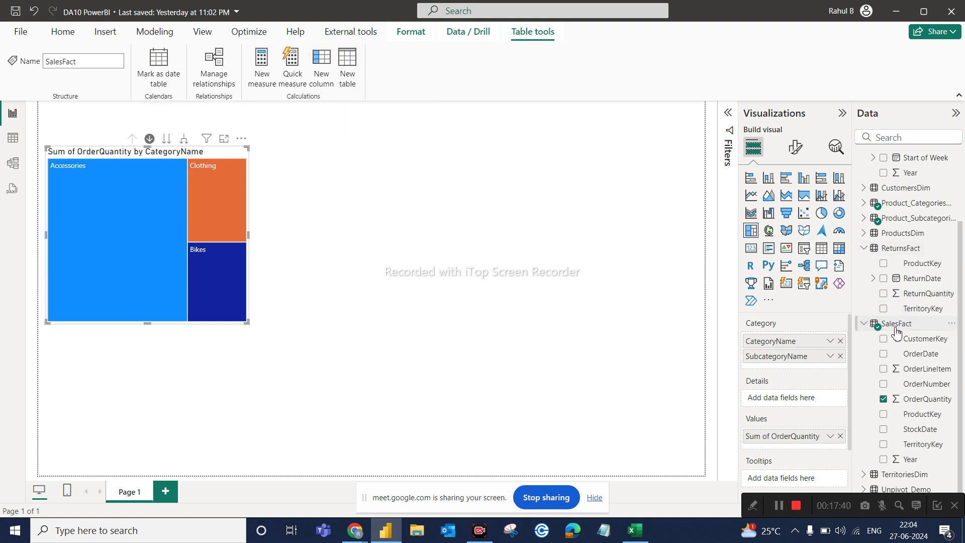
click(952, 325)
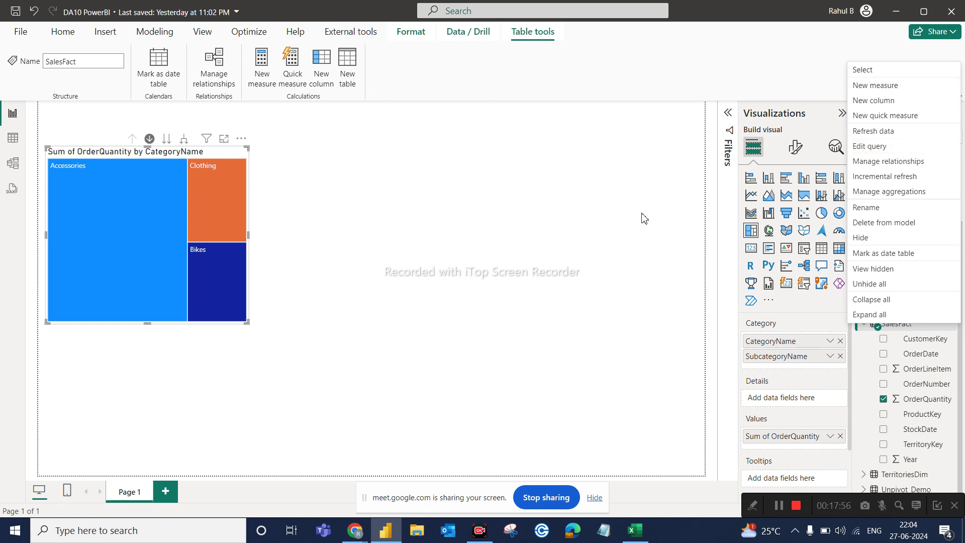
click(429, 115)
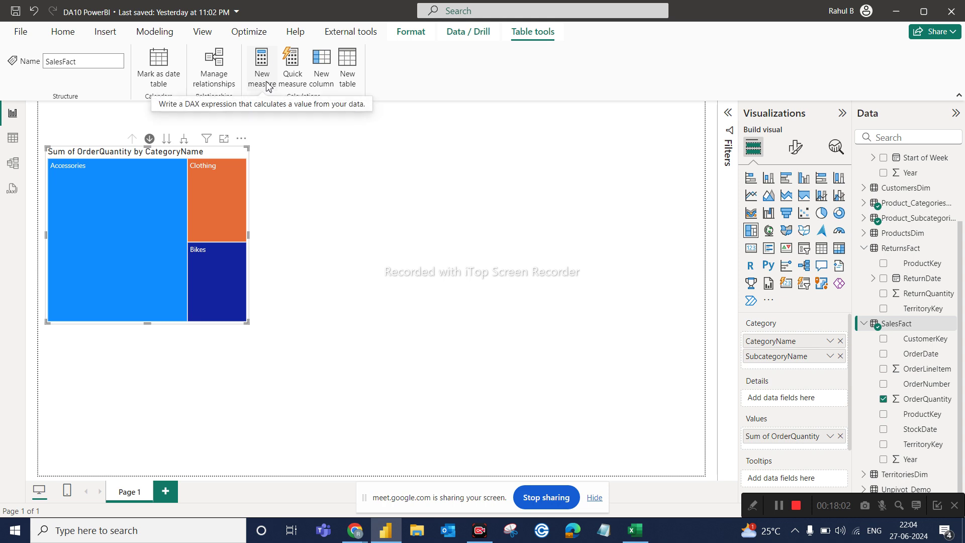
click(267, 87)
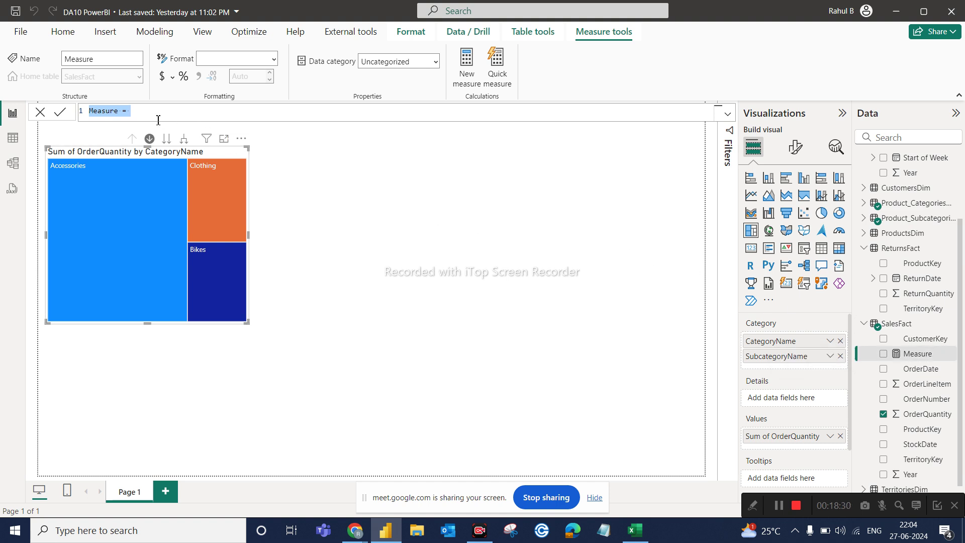
Enlarge the formula editor and replace the default measure name with Total Order Qty
click(727, 113)
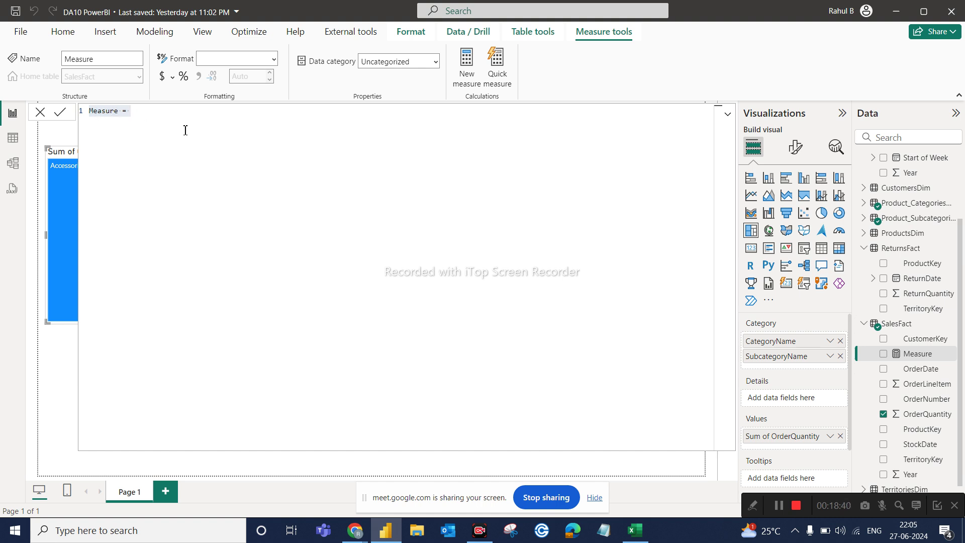
click(145, 112)
key(BackSpace)
key(BackSpace)
key(BackSpace)
key(BackSpace)
key(BackSpace)
key(BackSpace)
key(BackSpace)
key(BackSpace)
key(BackSpace)
text(Total Order Qty =)
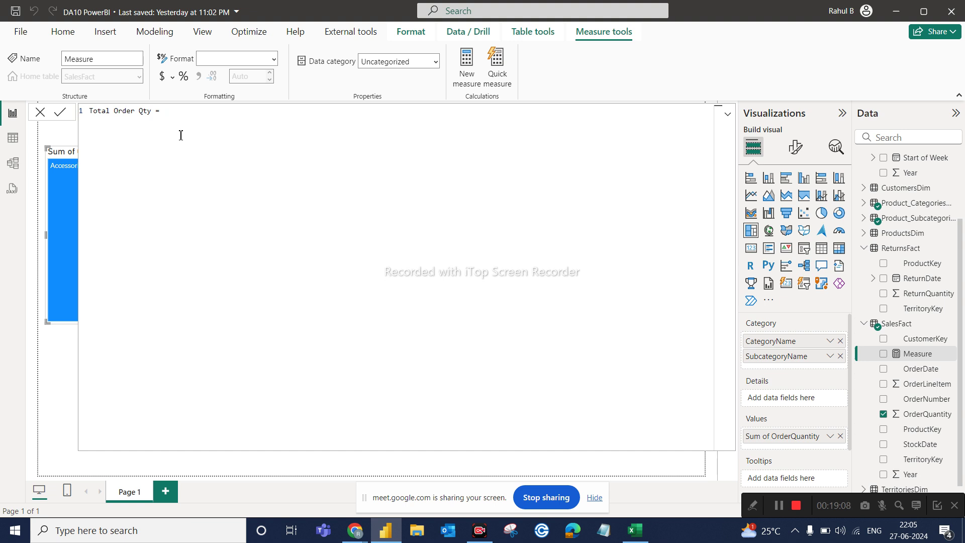
Define the Total Order Qty measure as SUM(SalesFact[OrderQuantity]), commit it and close the formula editor
text(sum)
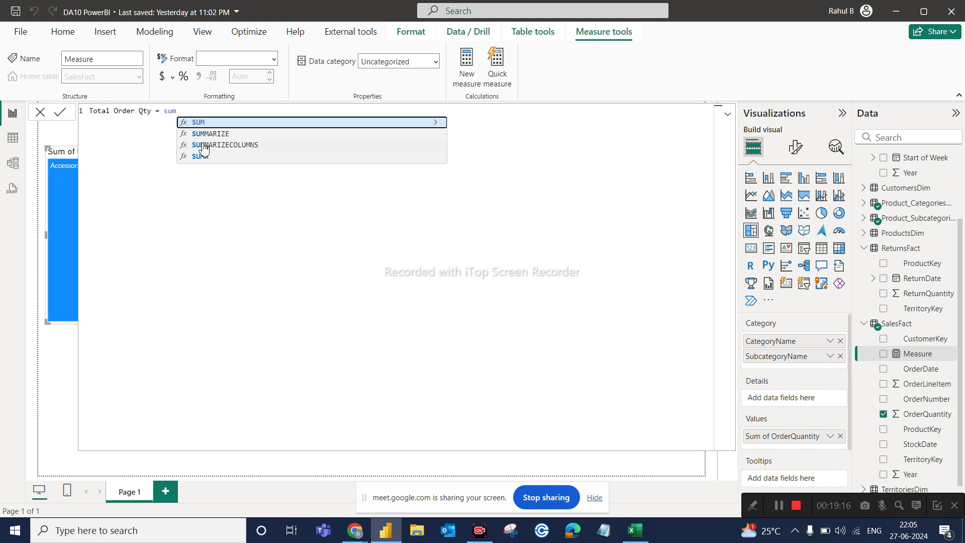
click(201, 124)
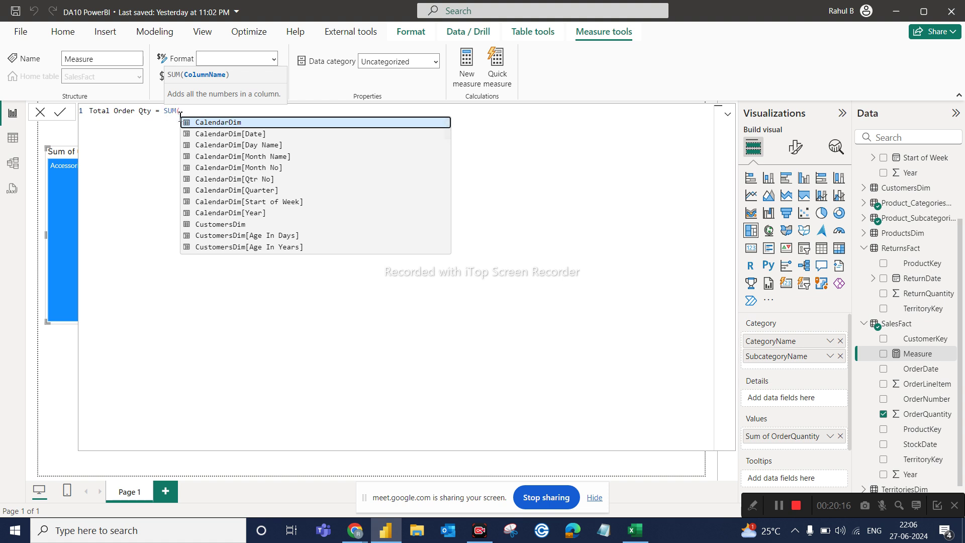
scroll(246, 197, down, 1)
scroll(245, 198, down, 4)
scroll(245, 198, down, 10)
scroll(245, 197, down, 1)
scroll(245, 198, down, 1)
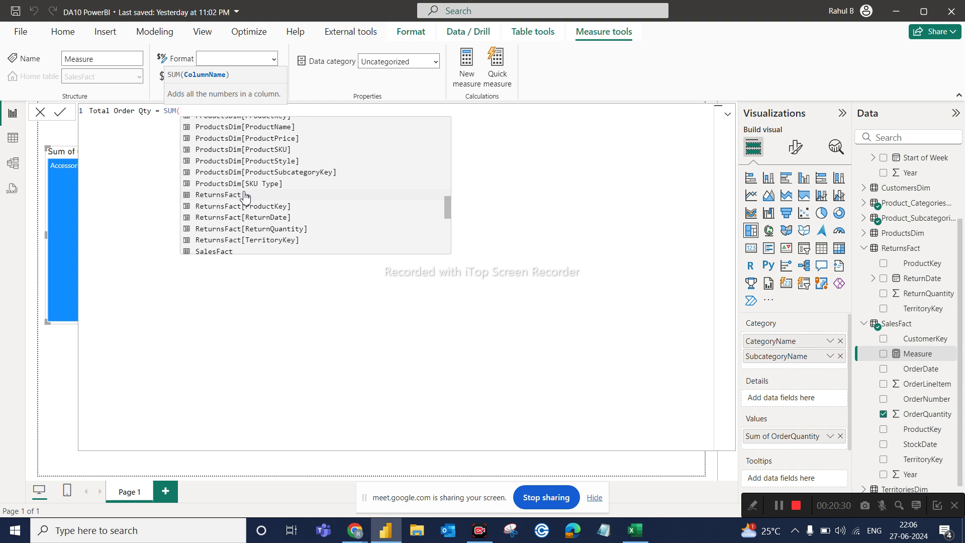
text(sal)
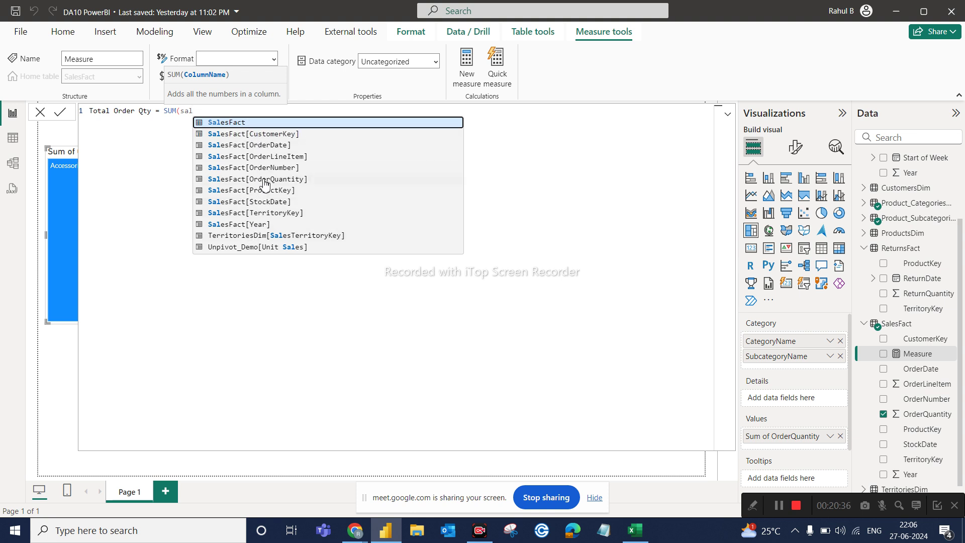
click(265, 181)
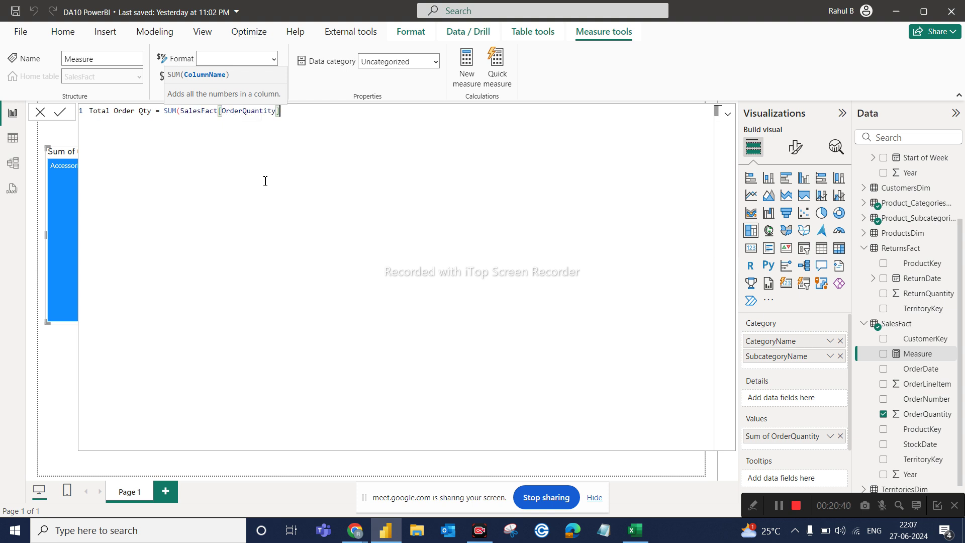
text())
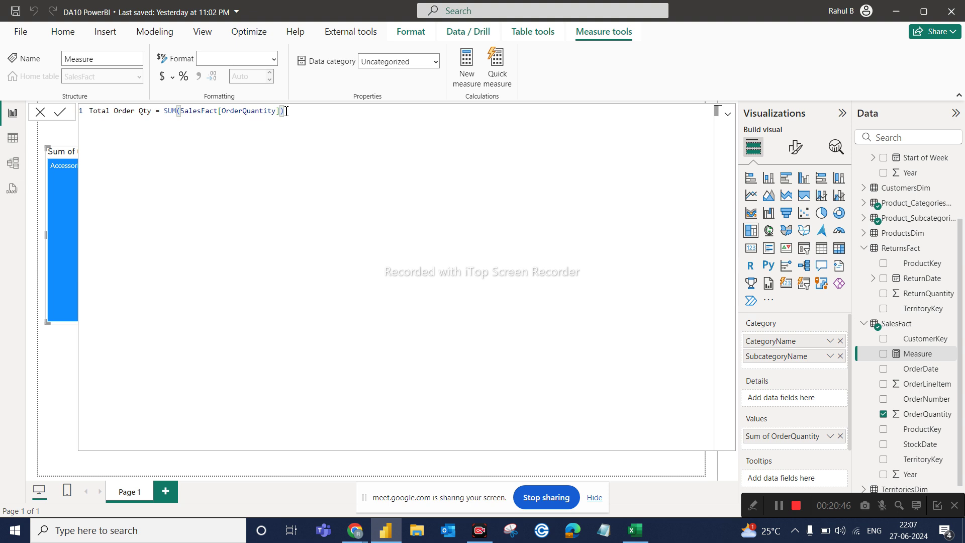
key(Return)
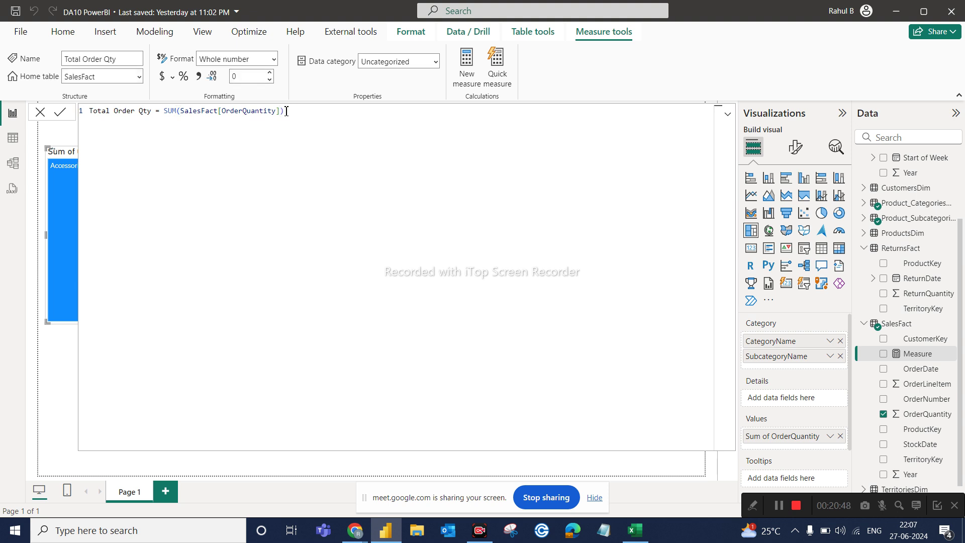
click(40, 112)
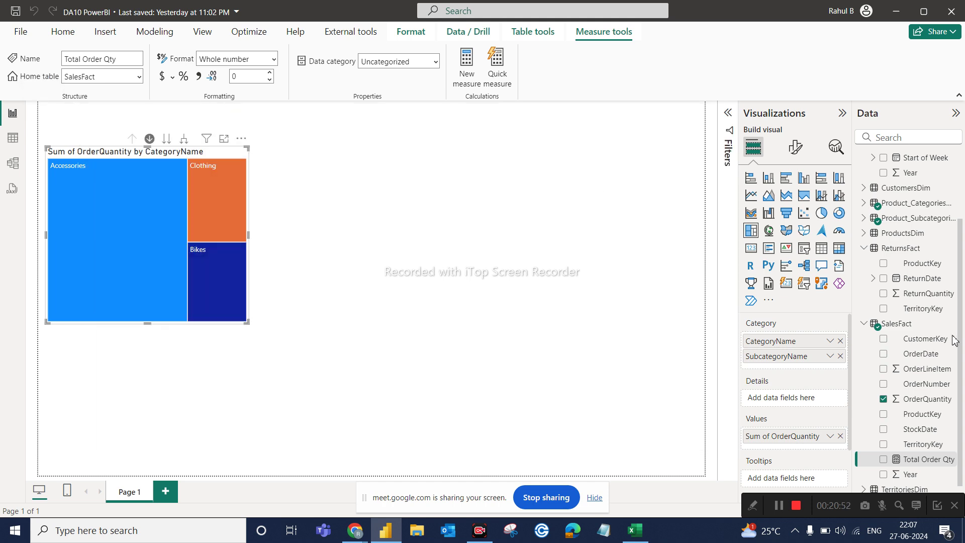
Review the formula of the Total Order Qty measure, then collapse the formula editor and deselect everything
click(922, 445)
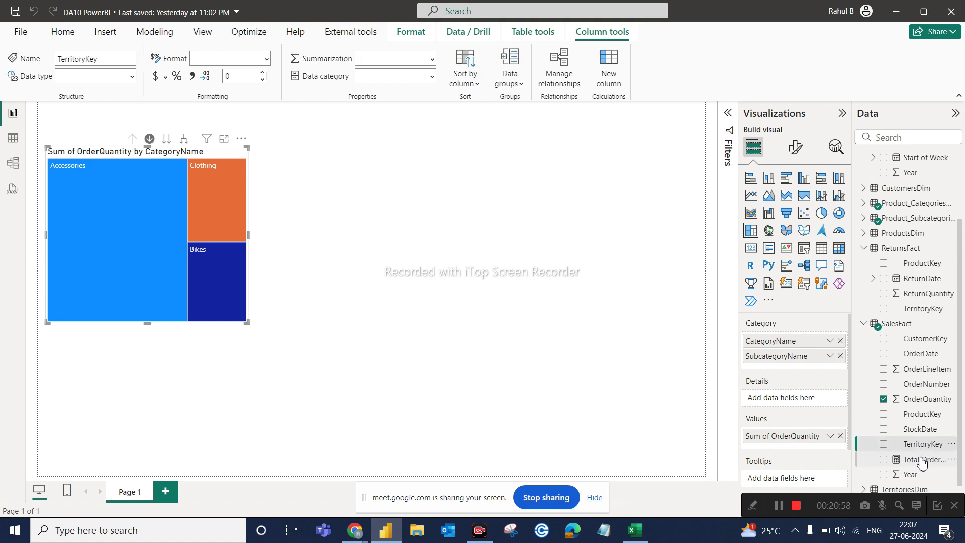
click(924, 459)
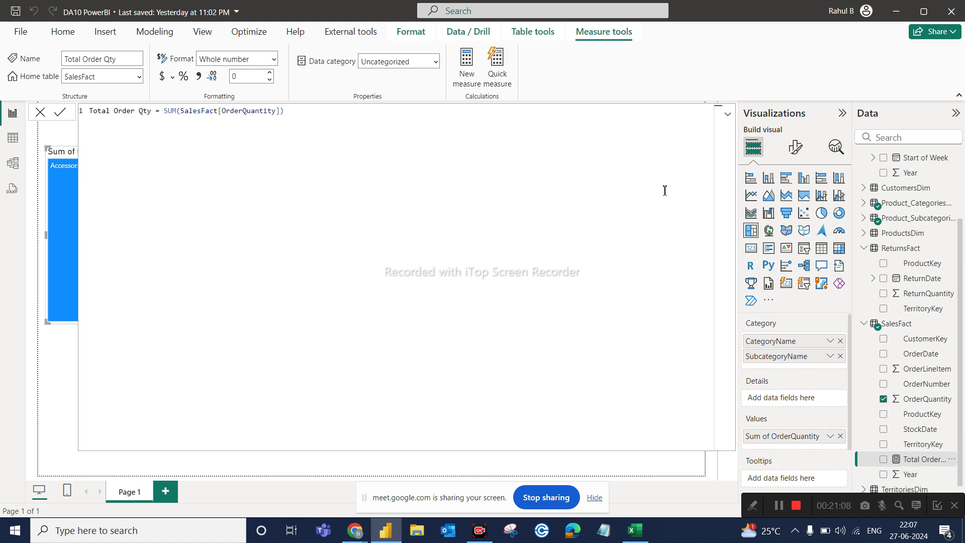
click(728, 118)
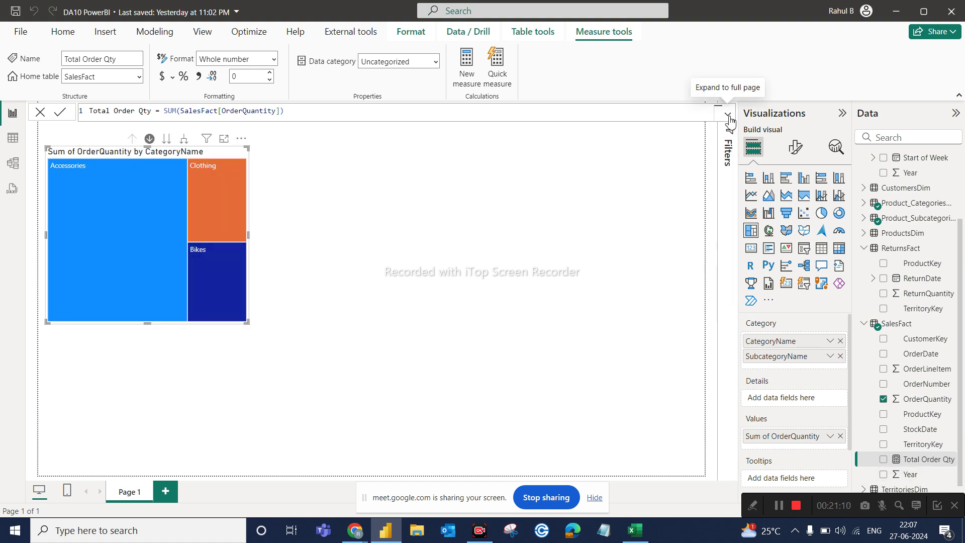
click(698, 192)
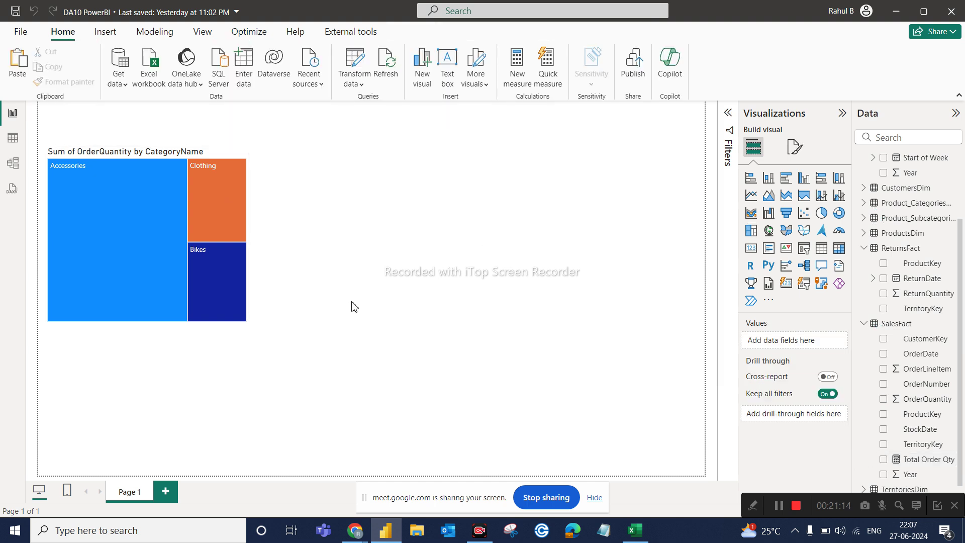
Duplicate the OrderQuantity treemap and place the copy beside the original on the report page
click(182, 152)
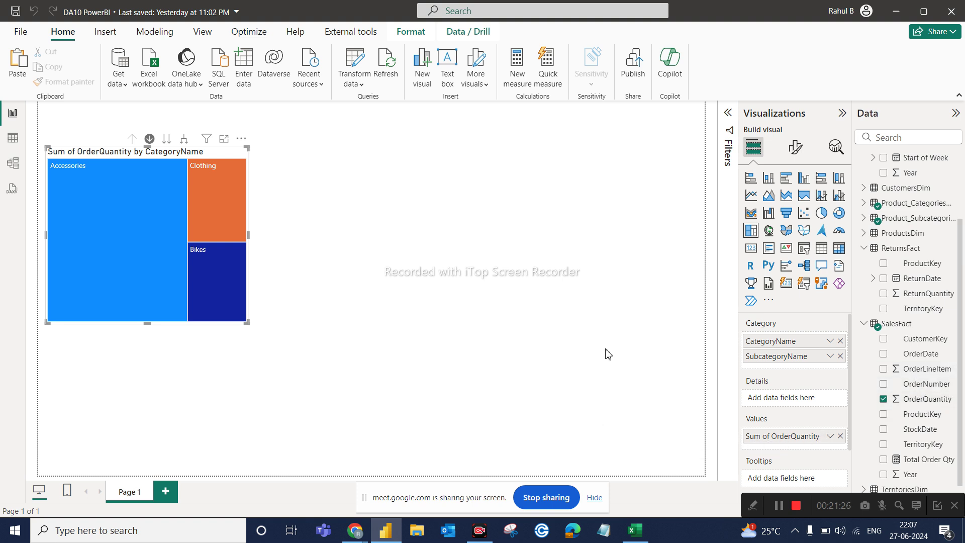
key(ctrl+v)
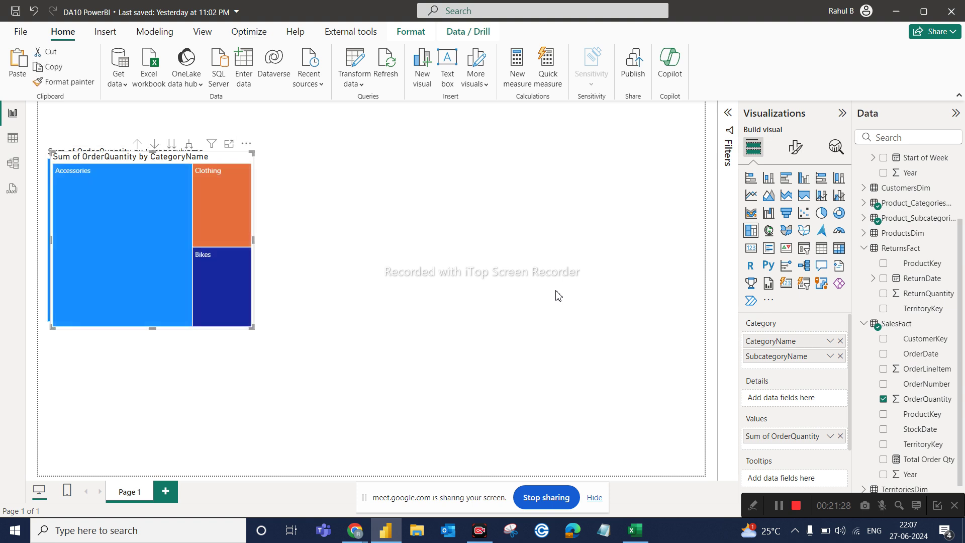
drag(202, 158, 333, 156)
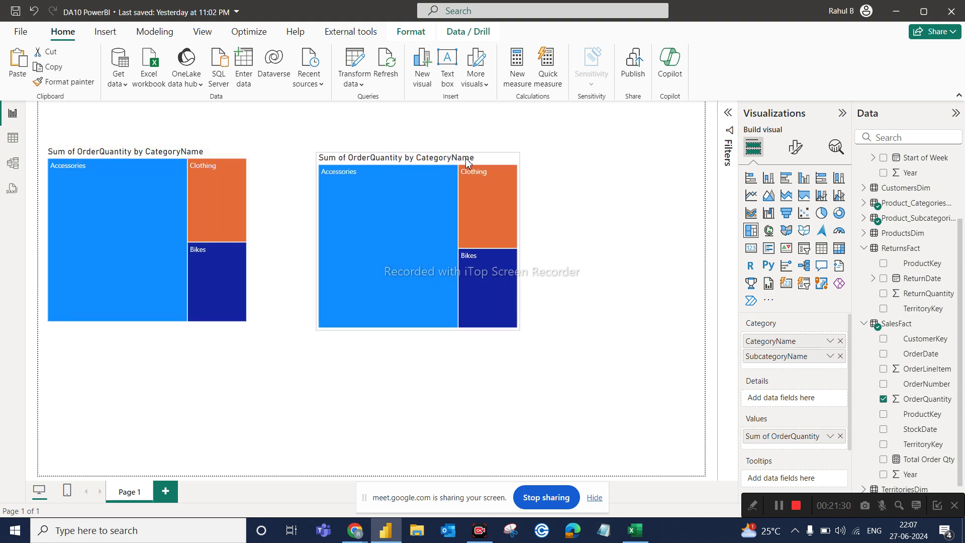
In the duplicated treemap, remove SubcategoryName from the category and replace Sum of OrderQuantity with the Total Order Qty measure
click(839, 355)
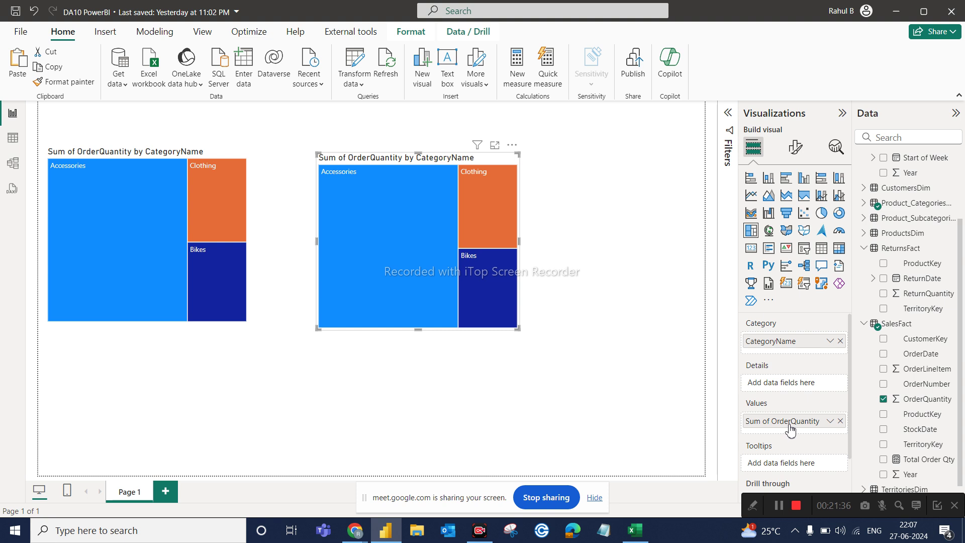
click(840, 421)
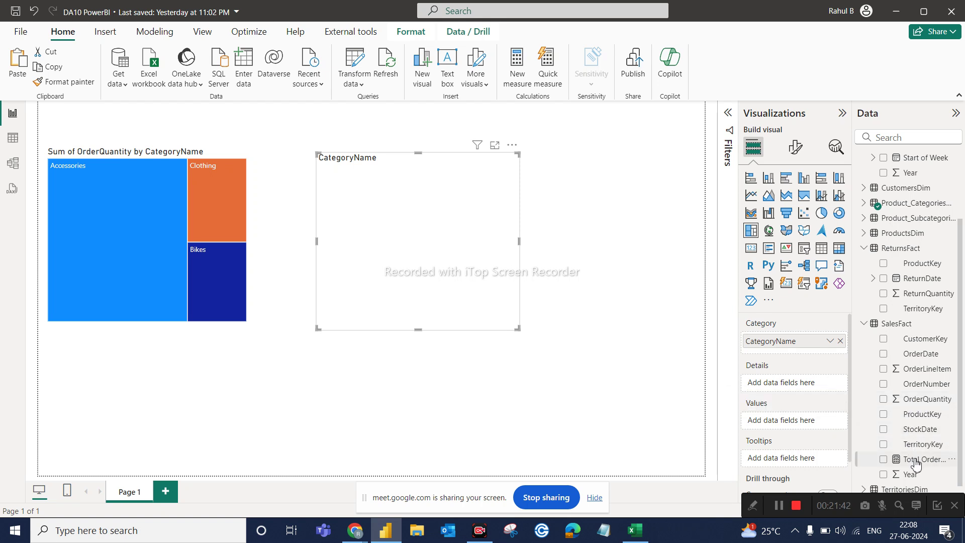
drag(916, 465, 803, 425)
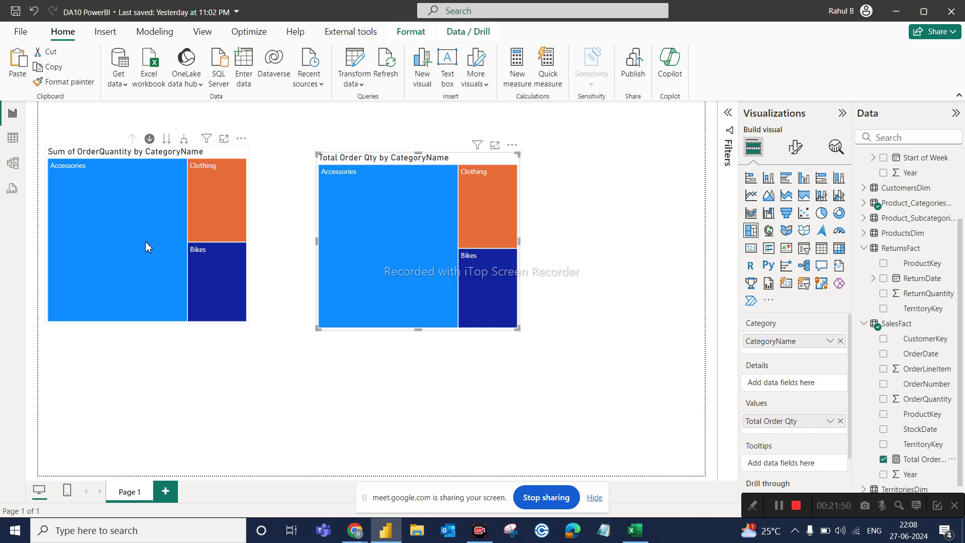
Compare the category values of the OrderQuantity treemap with those of the Total Order Qty treemap
mouse_move(168, 232)
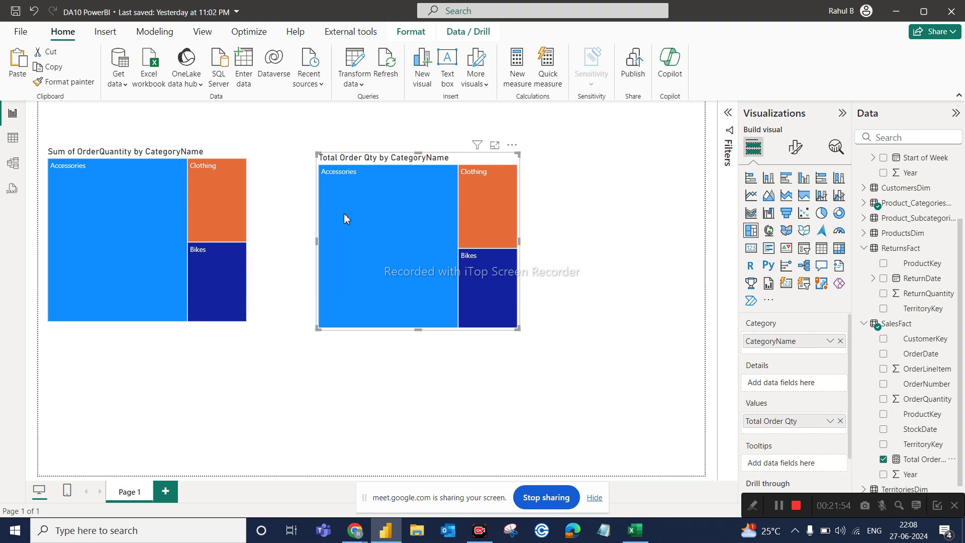
mouse_move(344, 213)
mouse_move(478, 199)
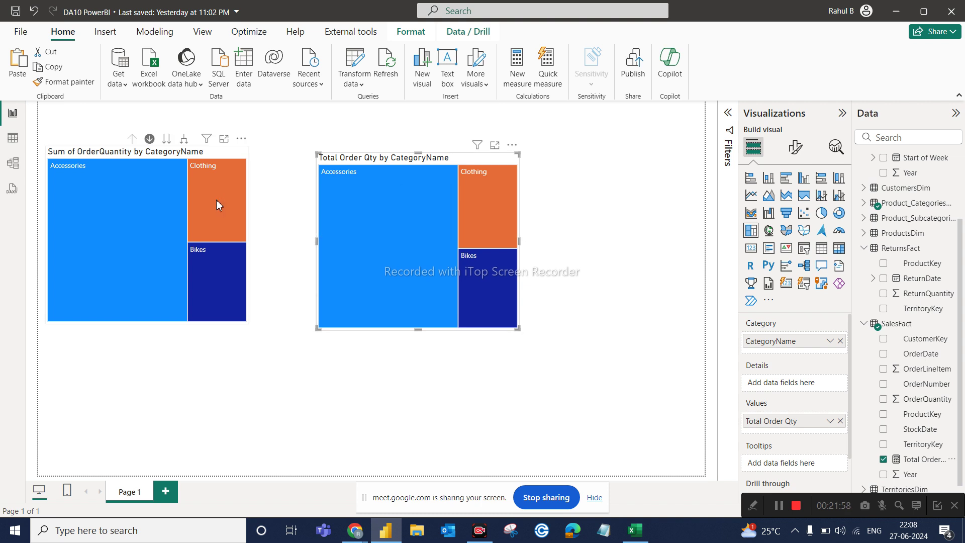
mouse_move(225, 255)
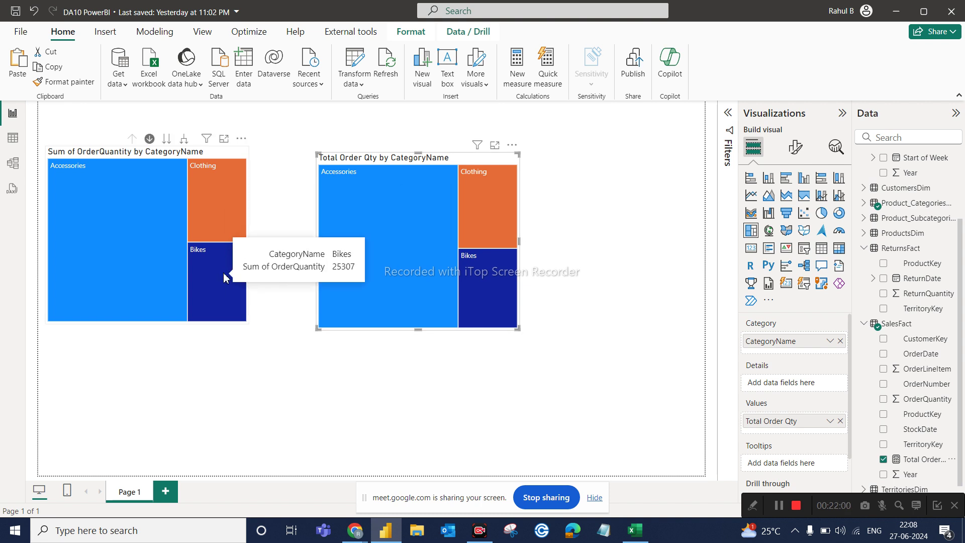
mouse_move(497, 270)
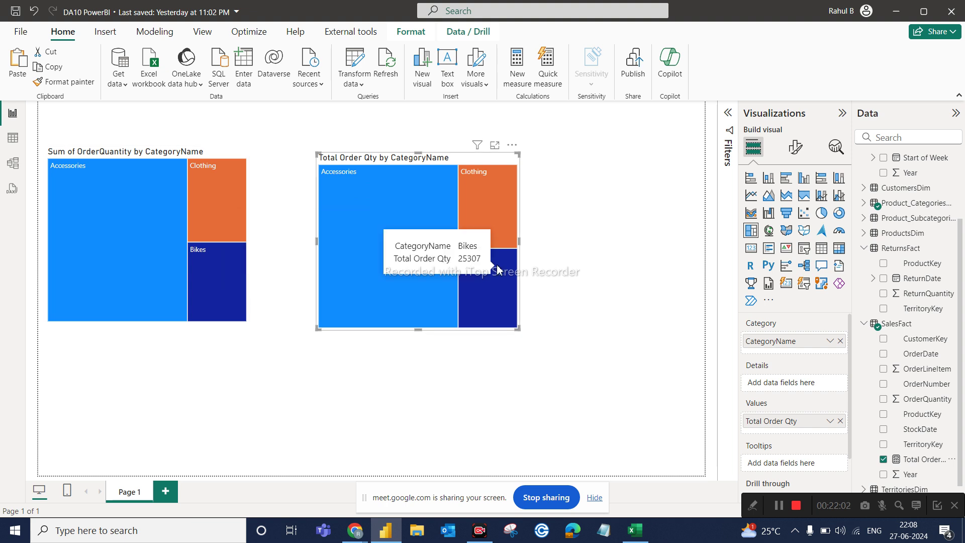
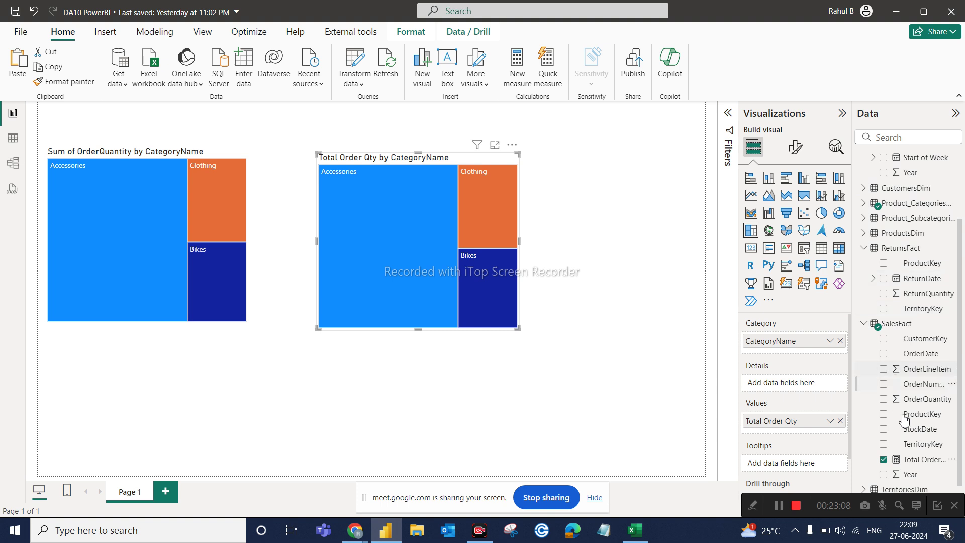
Examine the Total Order Qty formula part by part: measure name, equals sign, SUM function and SalesFact[OrderQuantity] argument, then deselect everything
click(916, 460)
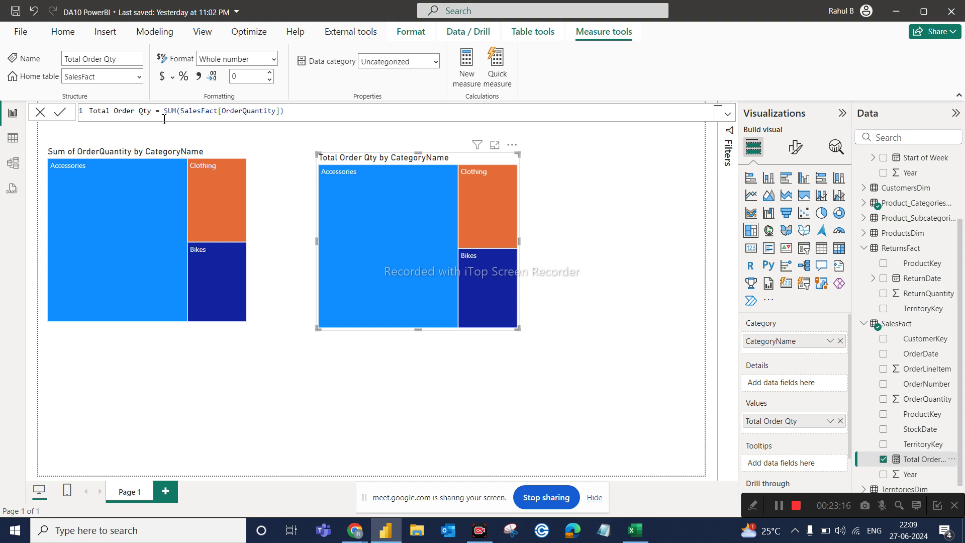
drag(153, 112, 89, 111)
drag(308, 113, 78, 115)
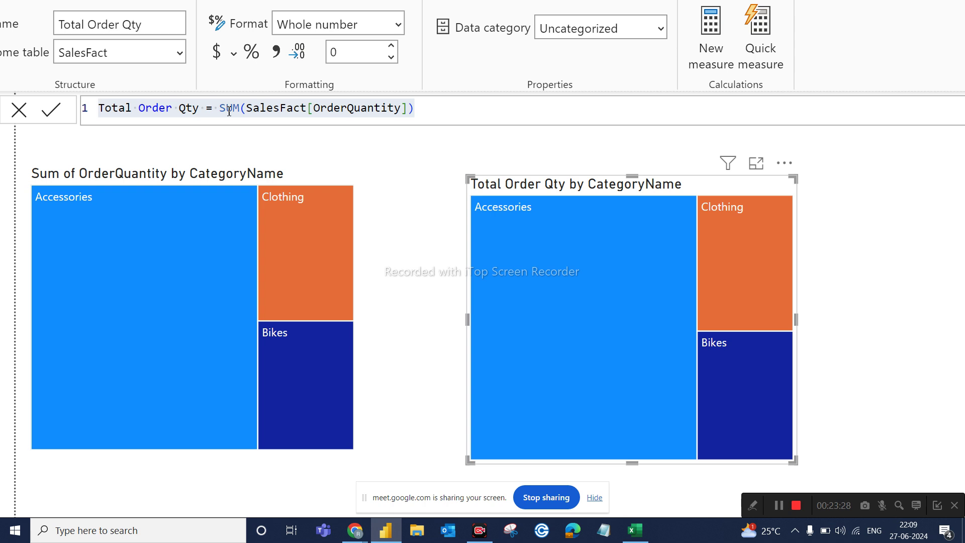
click(203, 108)
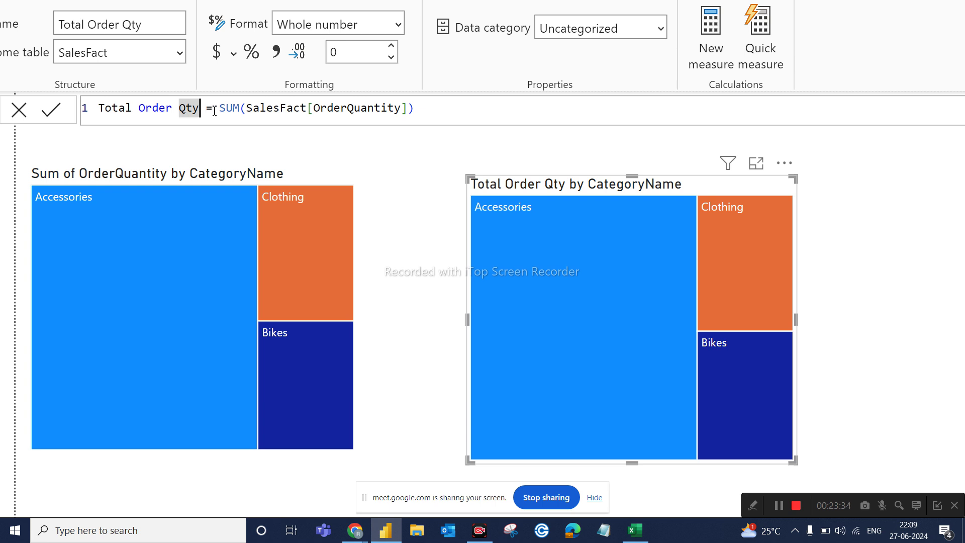
double_click(207, 108)
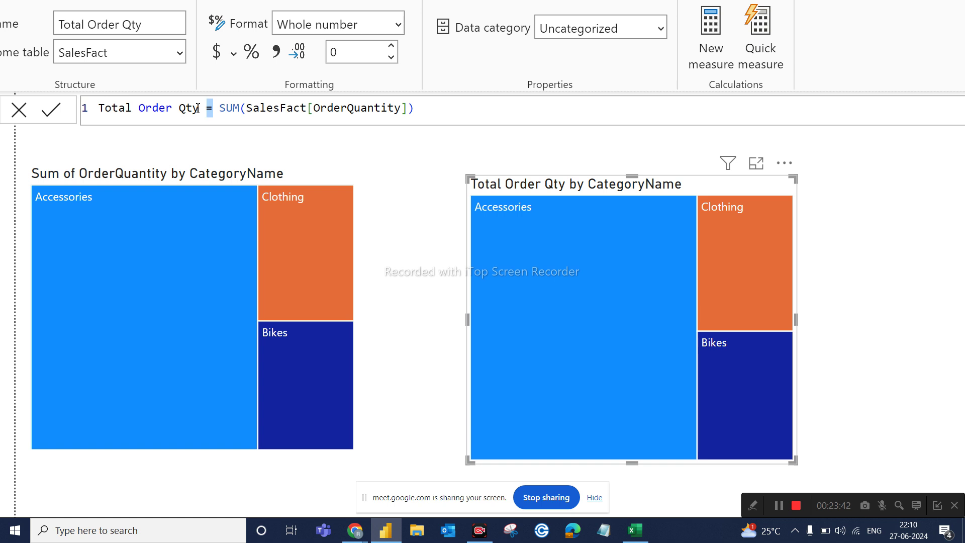
drag(220, 110, 241, 112)
drag(412, 107, 251, 108)
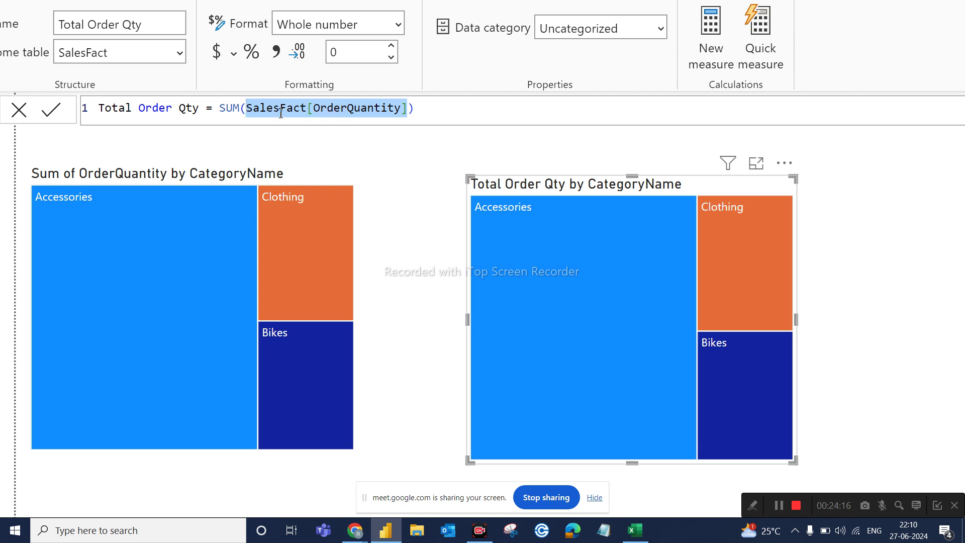
click(249, 112)
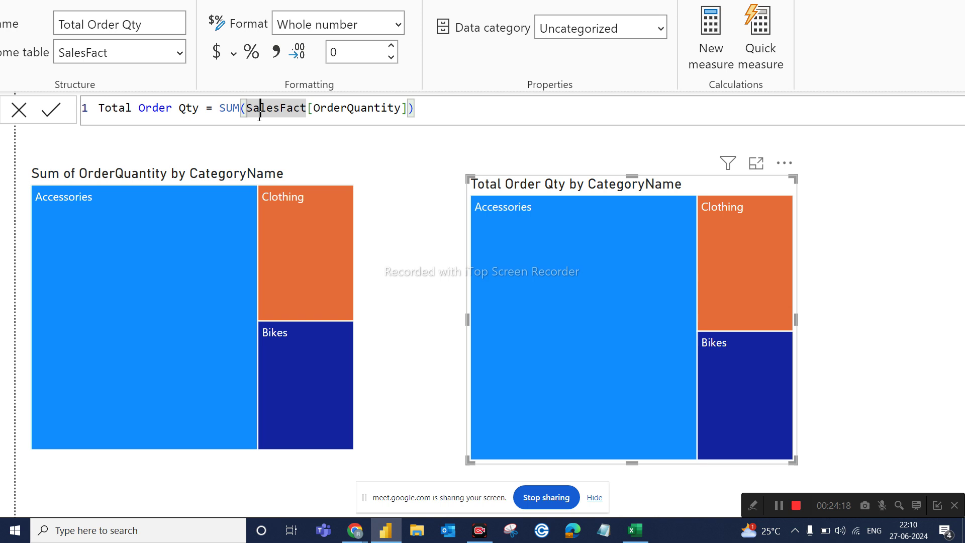
click(262, 117)
click(371, 125)
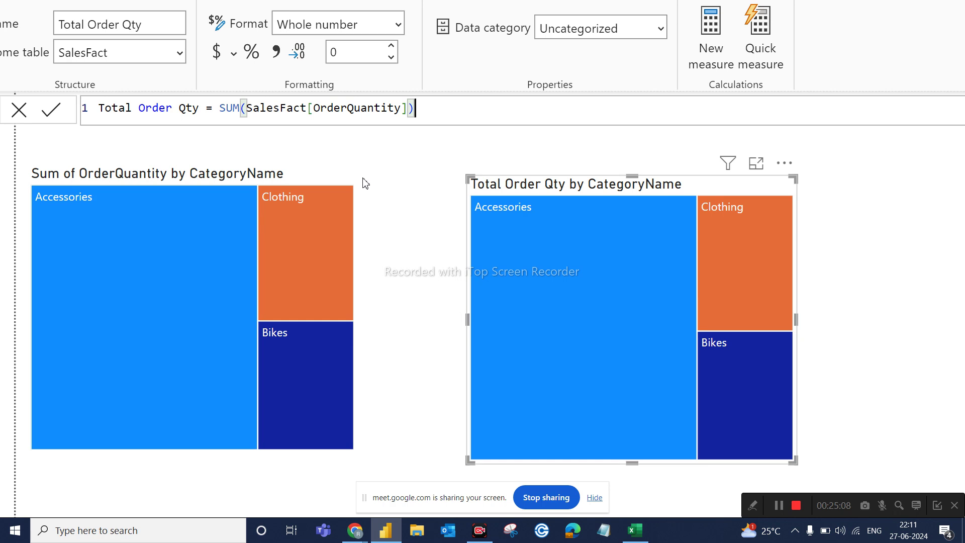
mouse_move(153, 153)
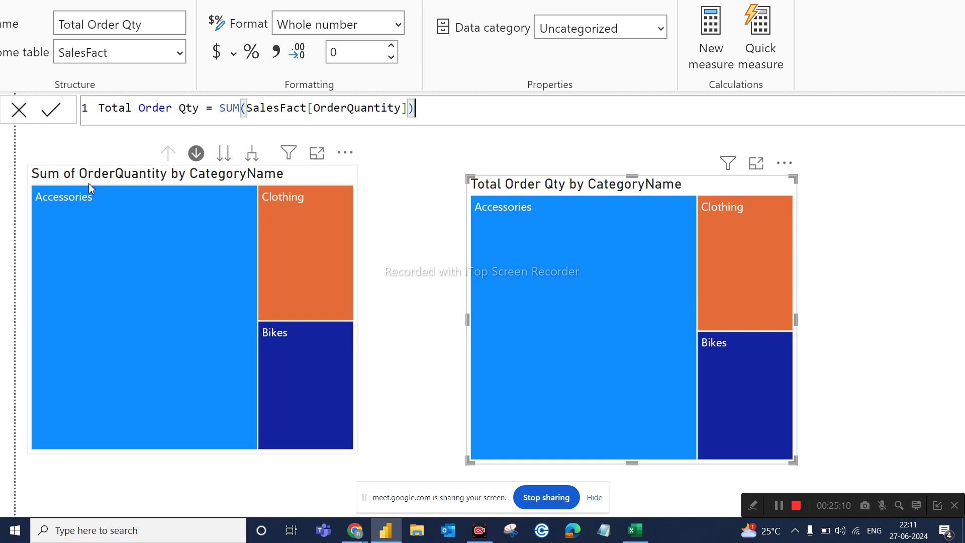
click(414, 173)
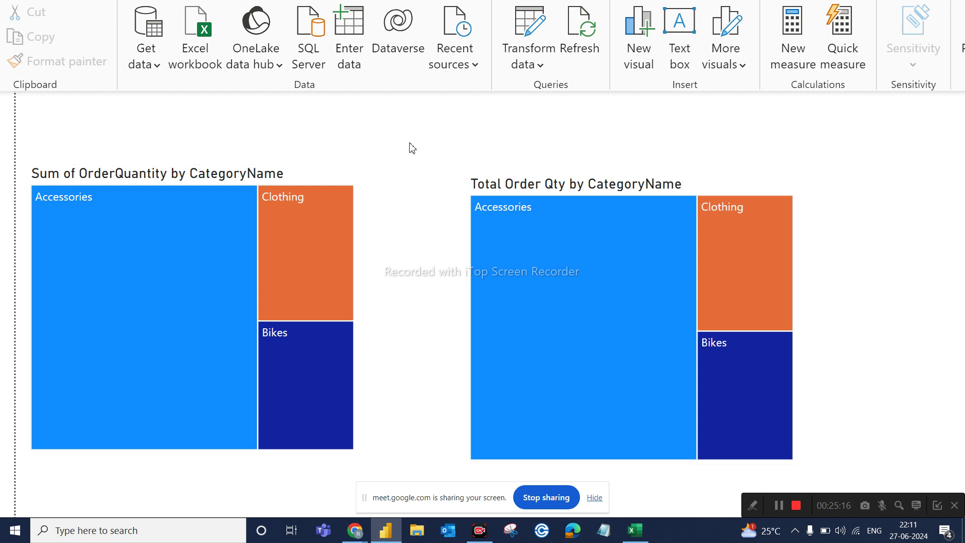
scroll(433, 190, down, 6)
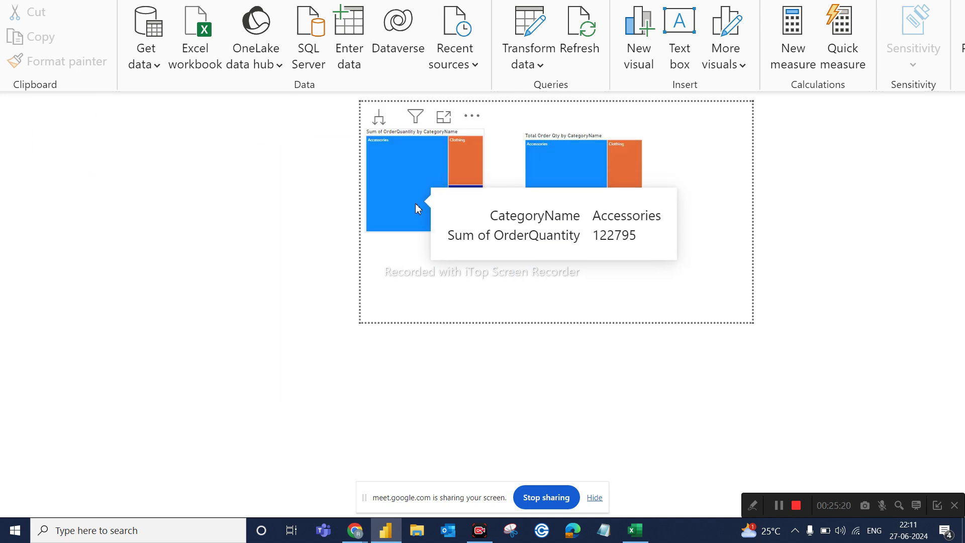
mouse_move(415, 203)
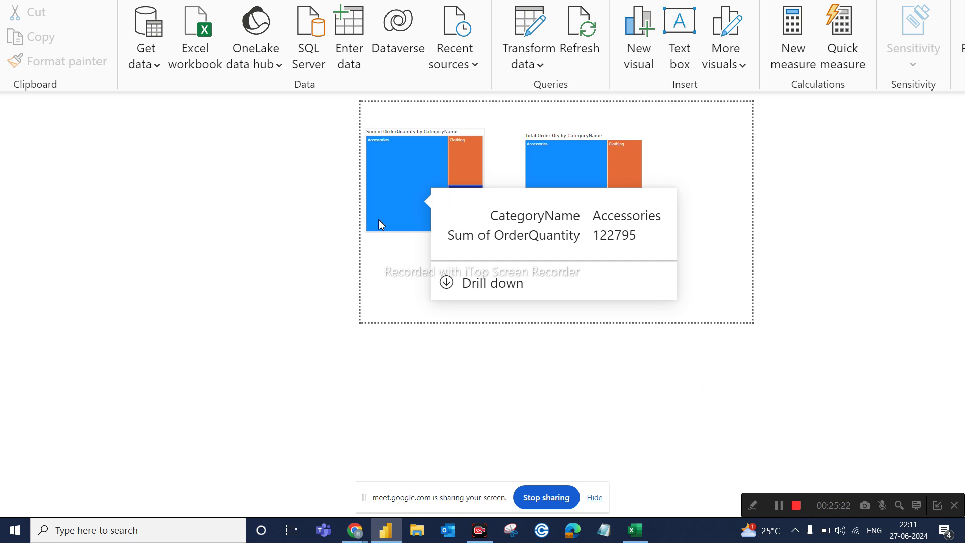
scroll(307, 263, down, 3)
scroll(307, 263, up, 8)
scroll(308, 262, down, 5)
scroll(308, 262, up, 2)
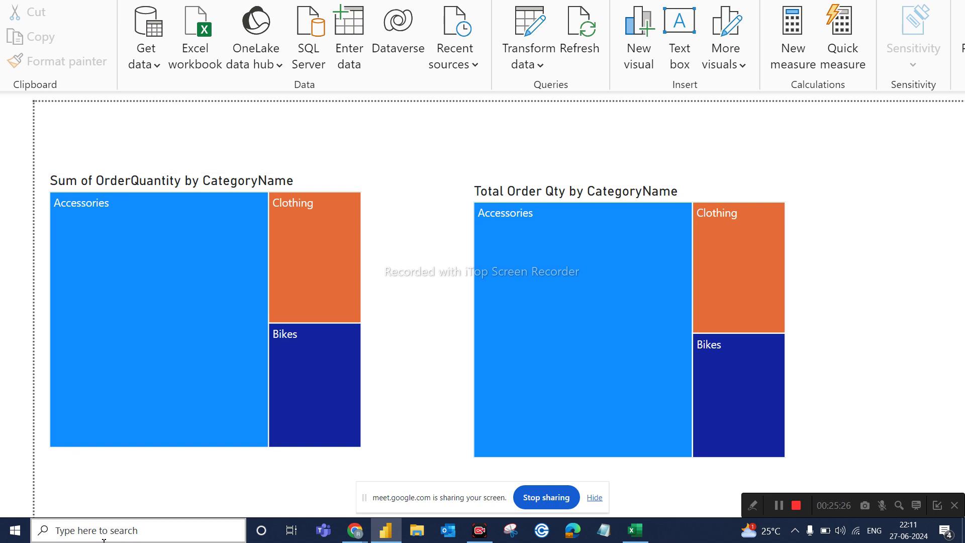
Switch to the Windows display settings, choose the 125% (Recommended) scale and close the settings
click(140, 530)
text(res)
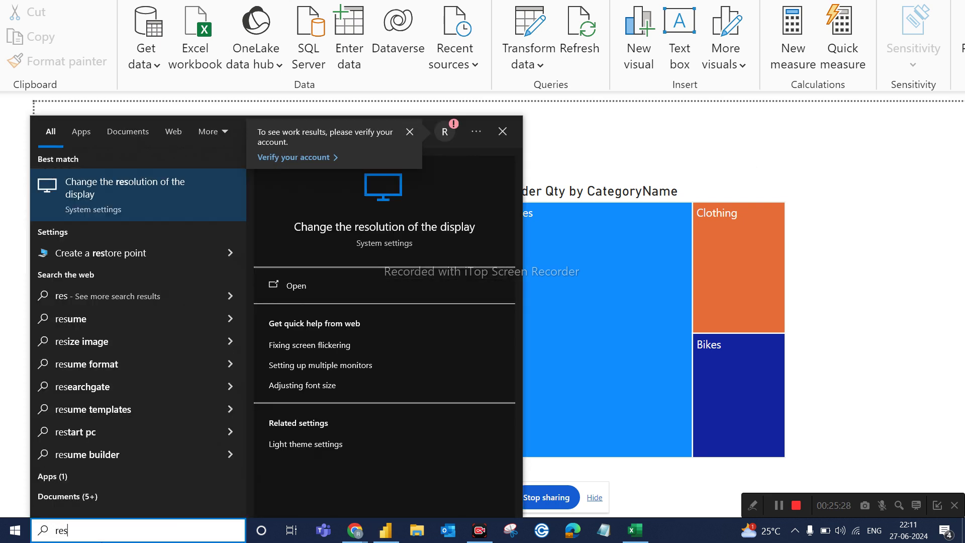
click(185, 181)
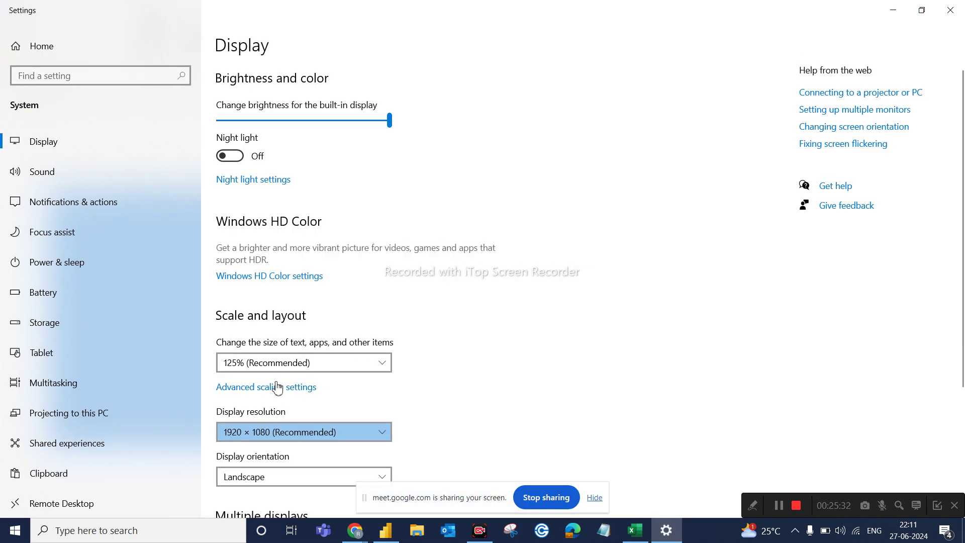
click(294, 366)
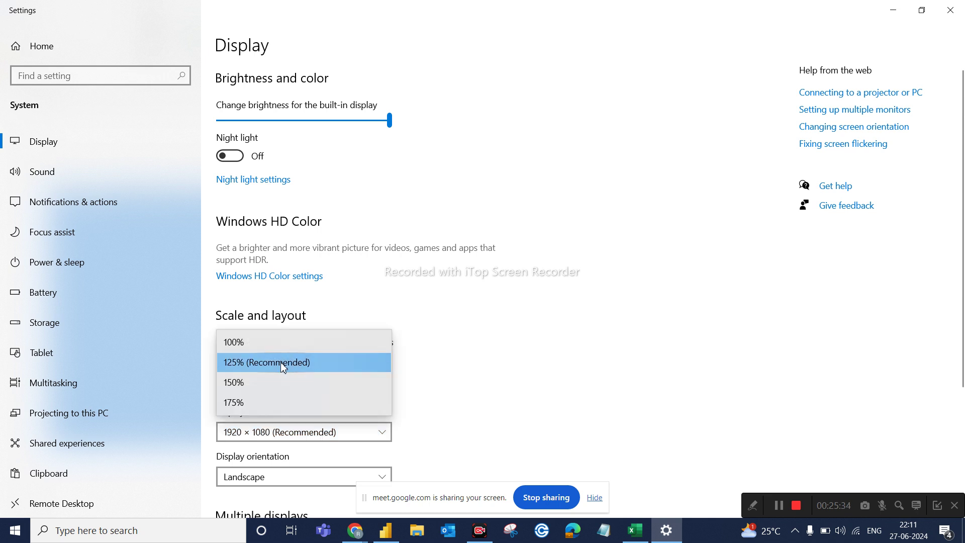
click(282, 366)
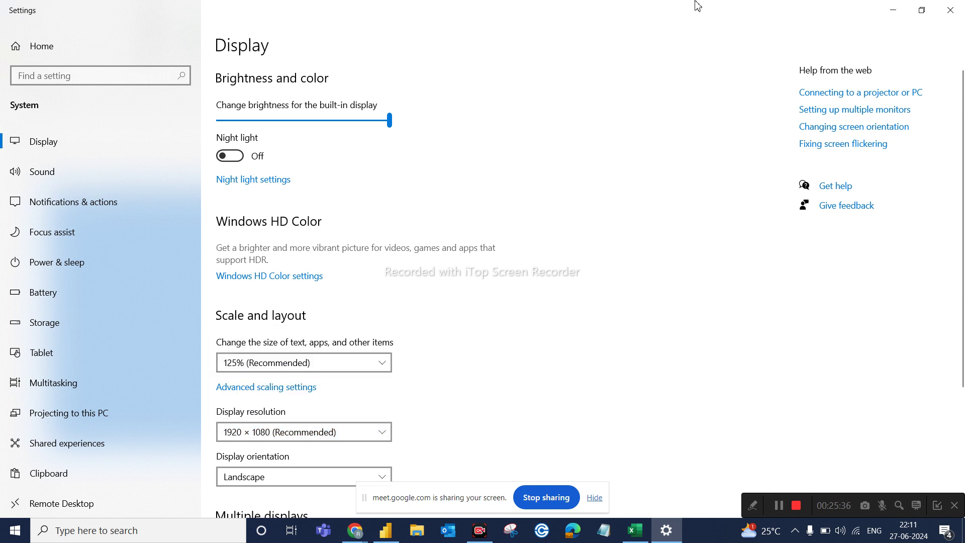
click(954, 10)
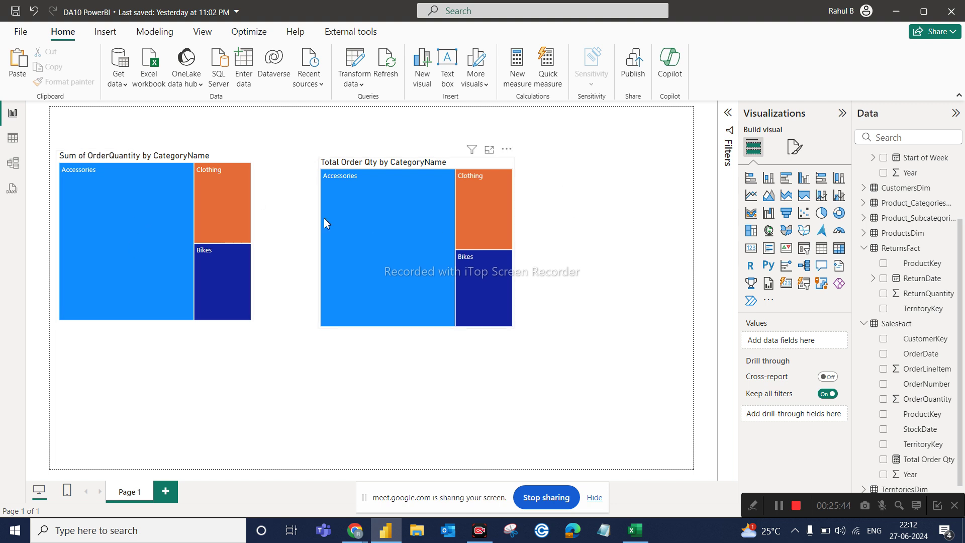
Inspect the TerritoriesDim table in Table view, dismiss the recorder update notice and inspect the Total Order Qty measure in SalesFact
click(13, 138)
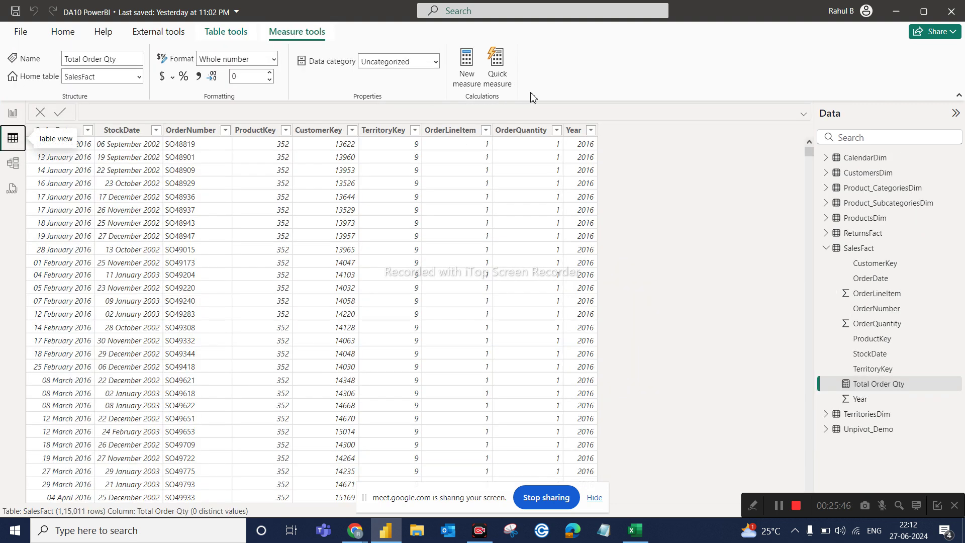
click(873, 417)
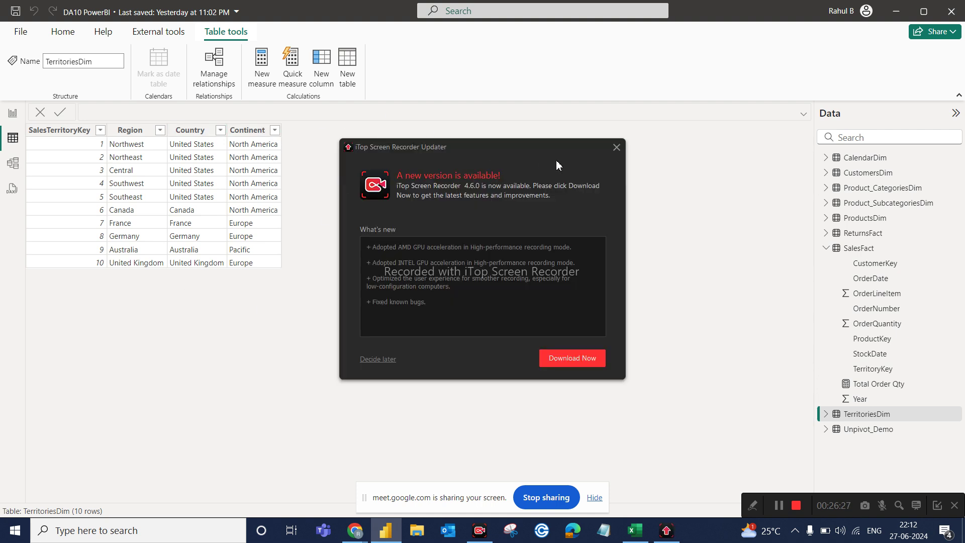
click(616, 147)
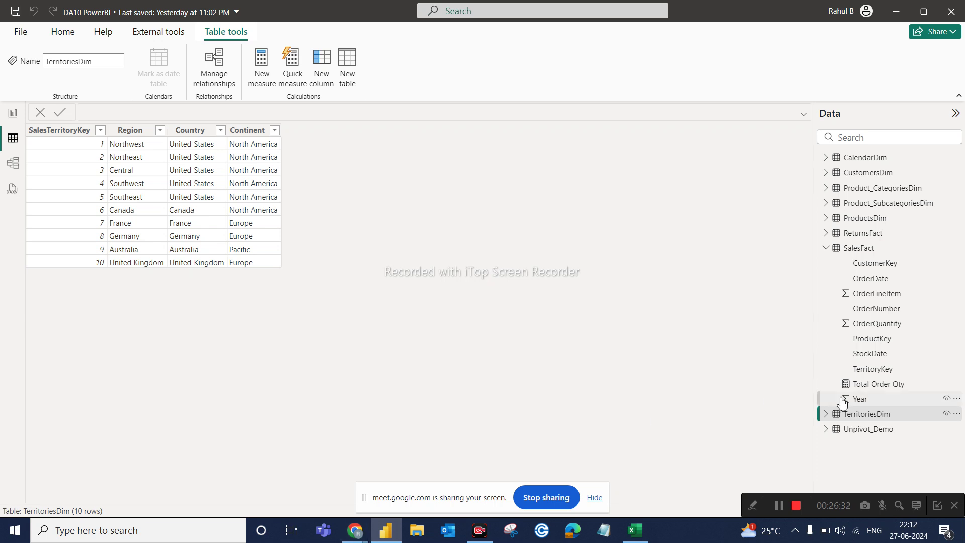
click(884, 384)
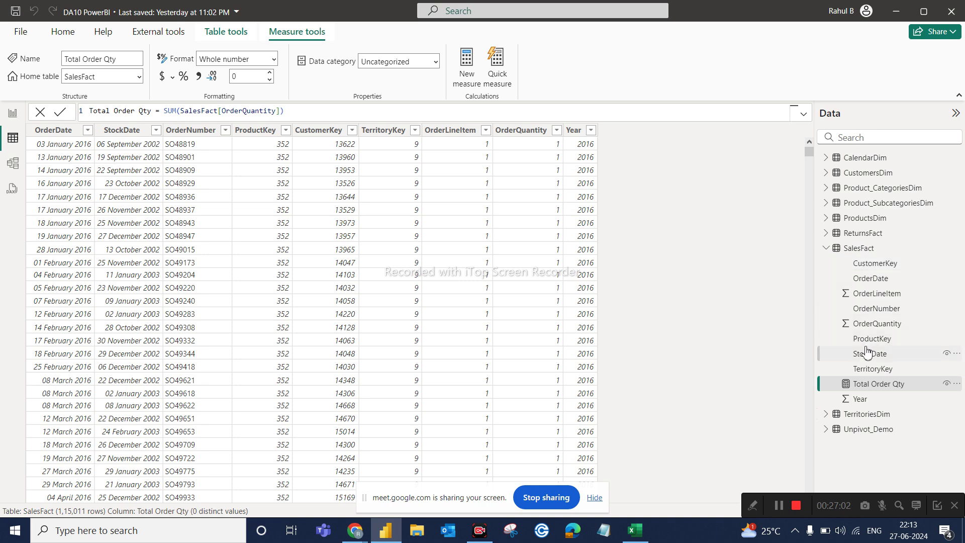
click(883, 389)
click(865, 391)
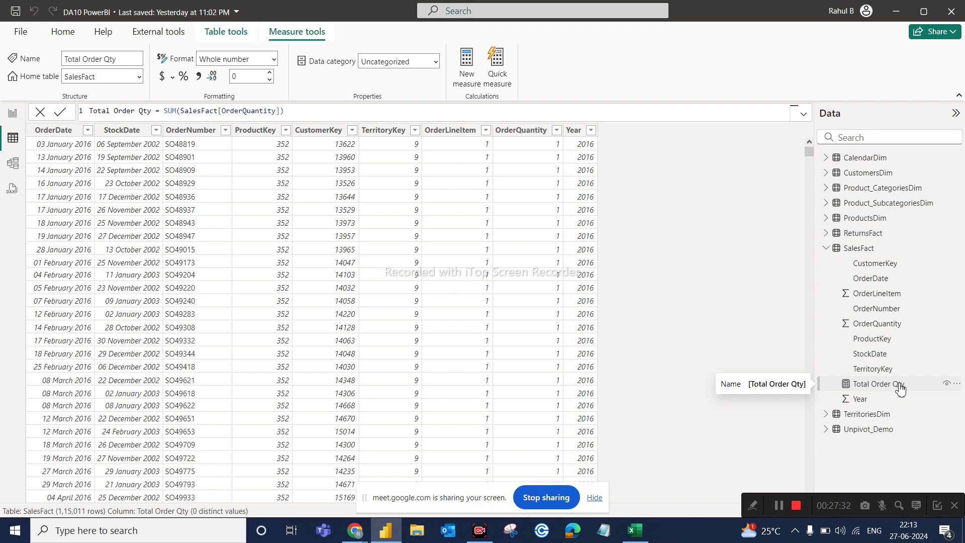
Check the SalesFact field list, leave it collapsed and look over the commands available for creating columns, measures and tables
click(827, 249)
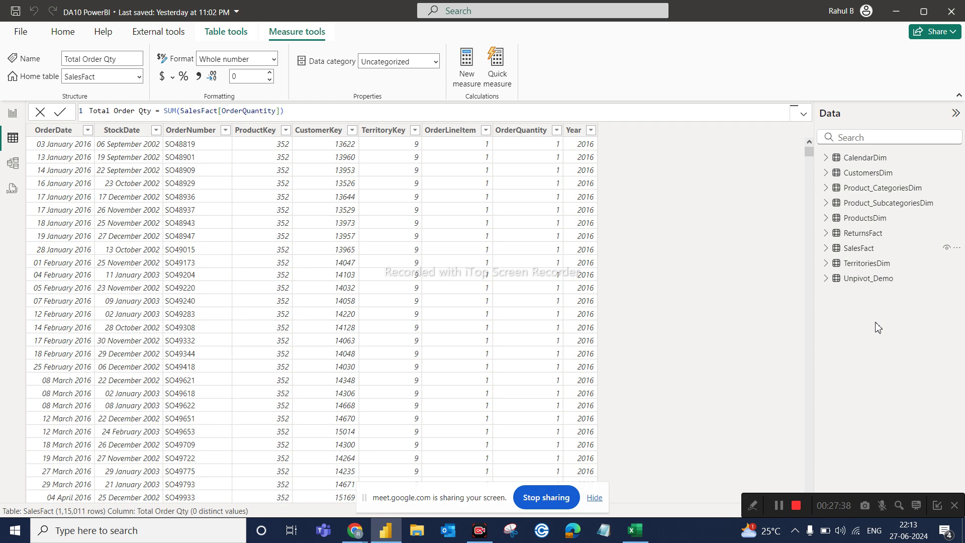
click(826, 248)
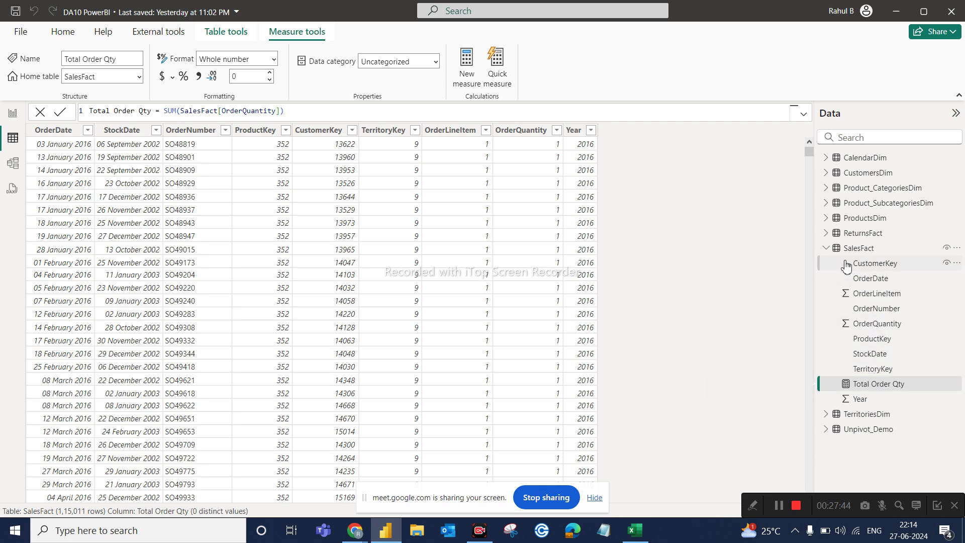
click(825, 249)
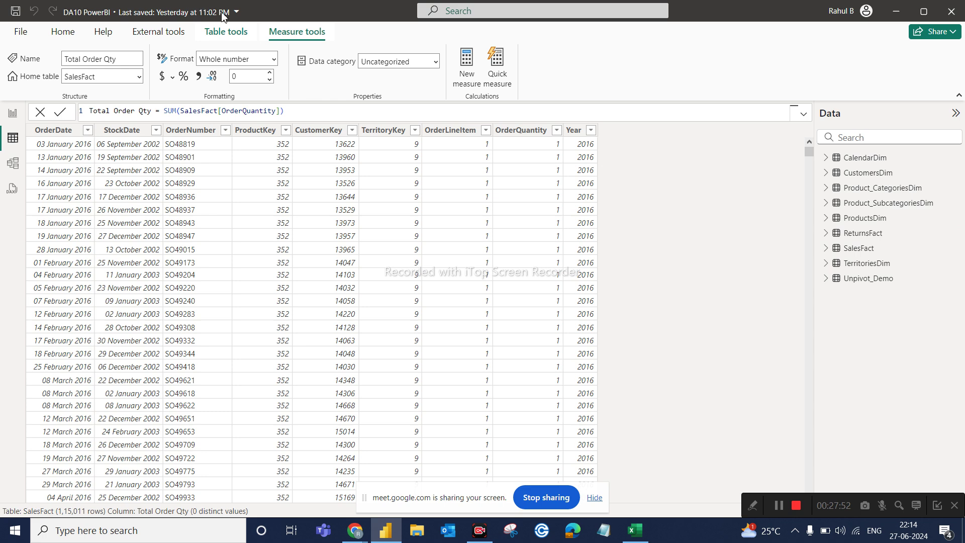
click(234, 32)
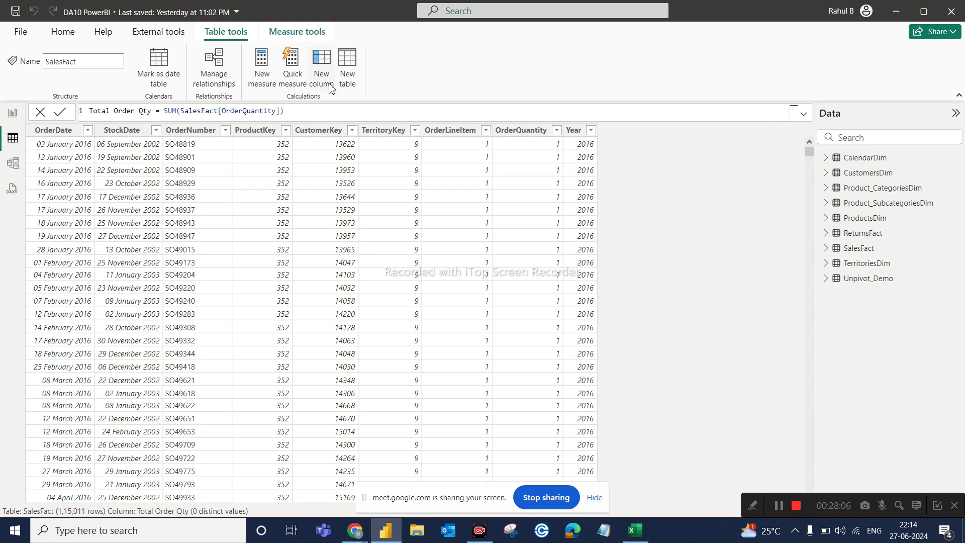
click(84, 30)
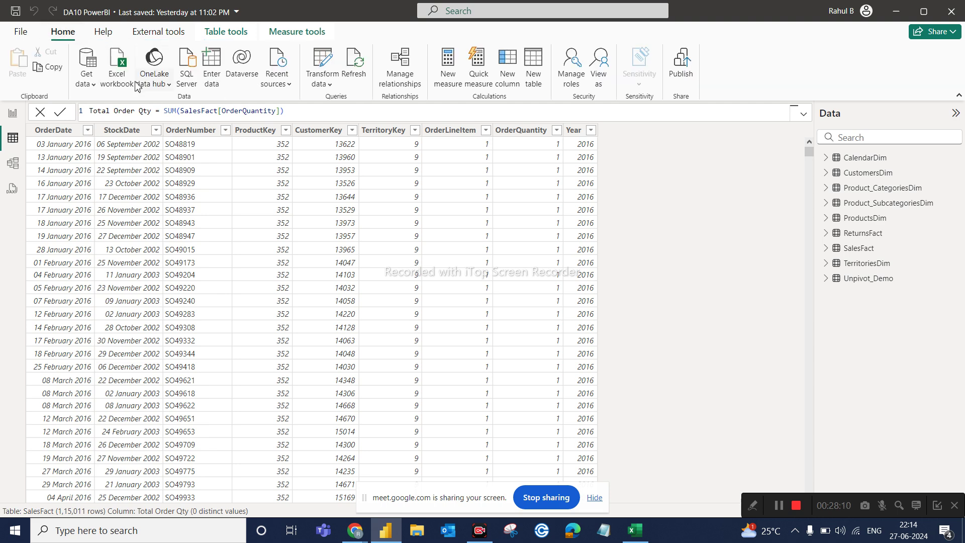
Enter a blank data table named Calculation, load it into the model and display it in Table view
click(216, 72)
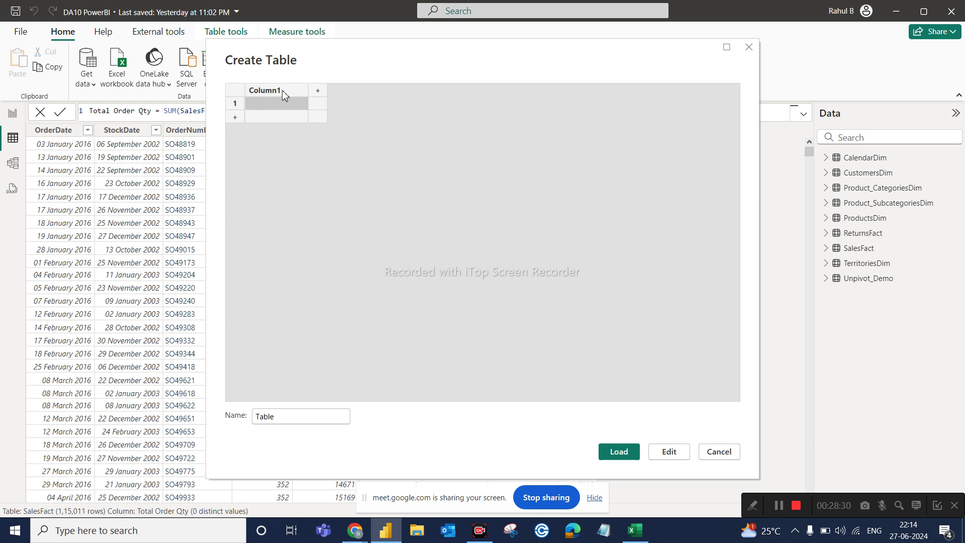
click(285, 424)
key(BackSpace)
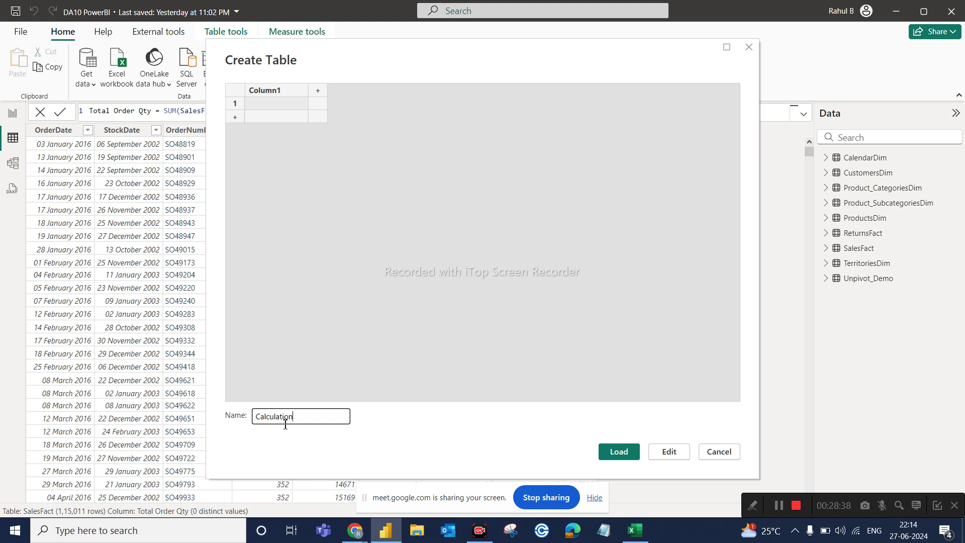
click(613, 453)
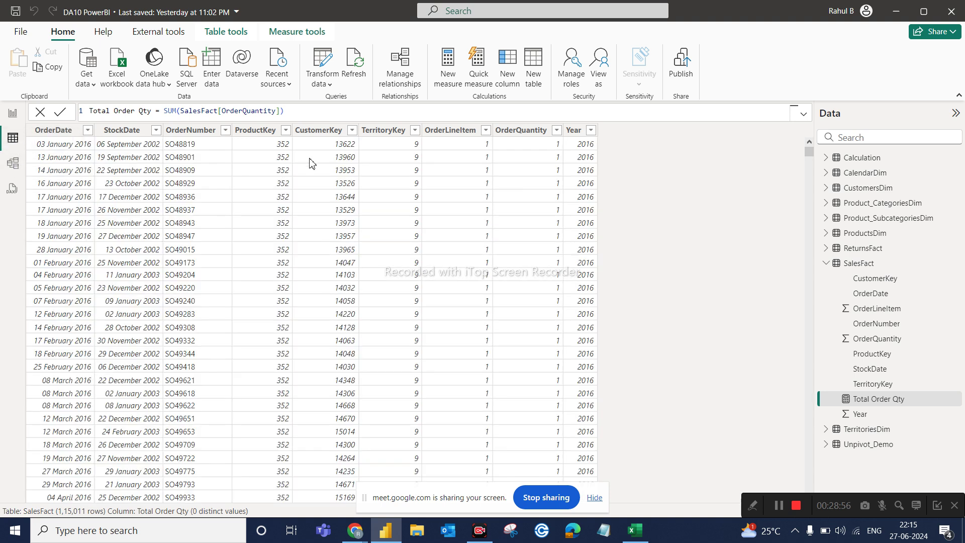
click(826, 265)
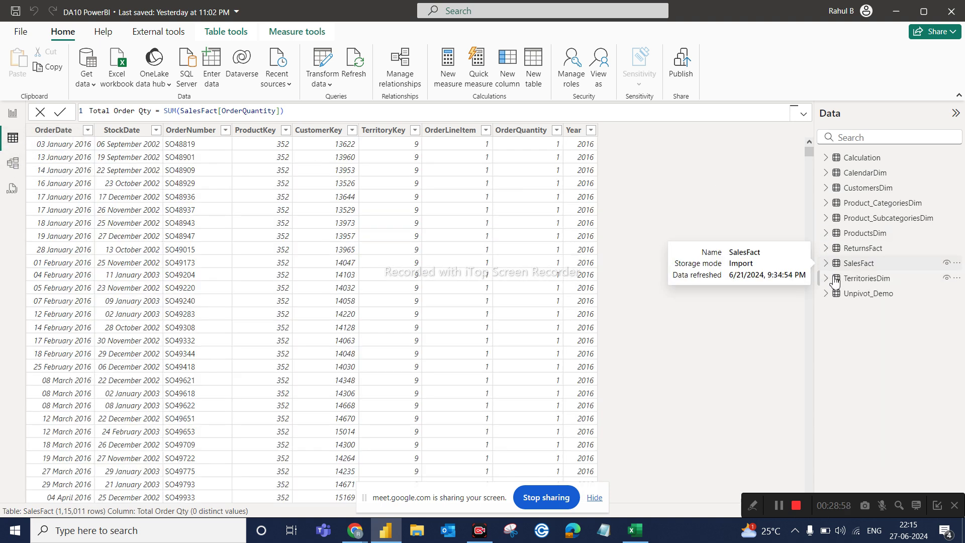
click(861, 158)
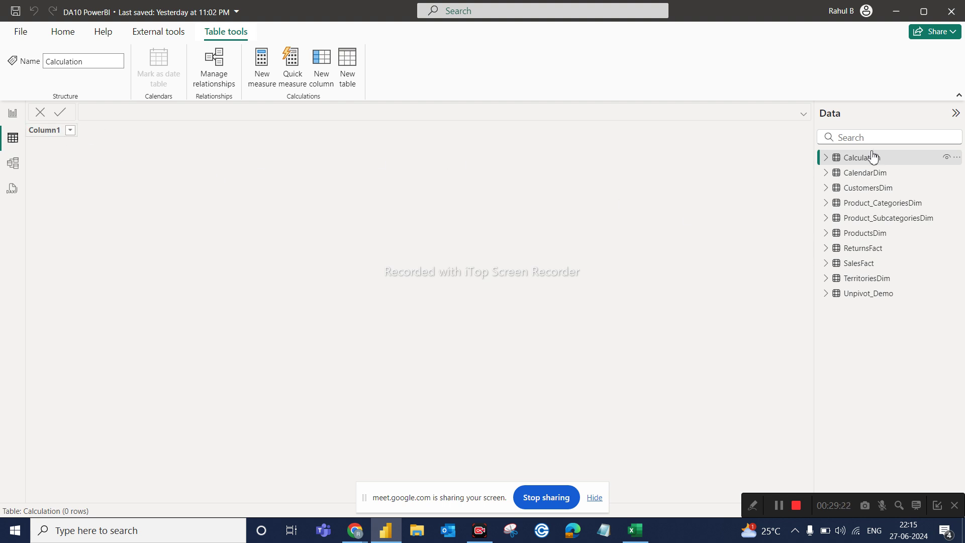
Change the home table of the Total Order Qty measure to Calculation, select the measure there and collapse SalesFact
click(826, 264)
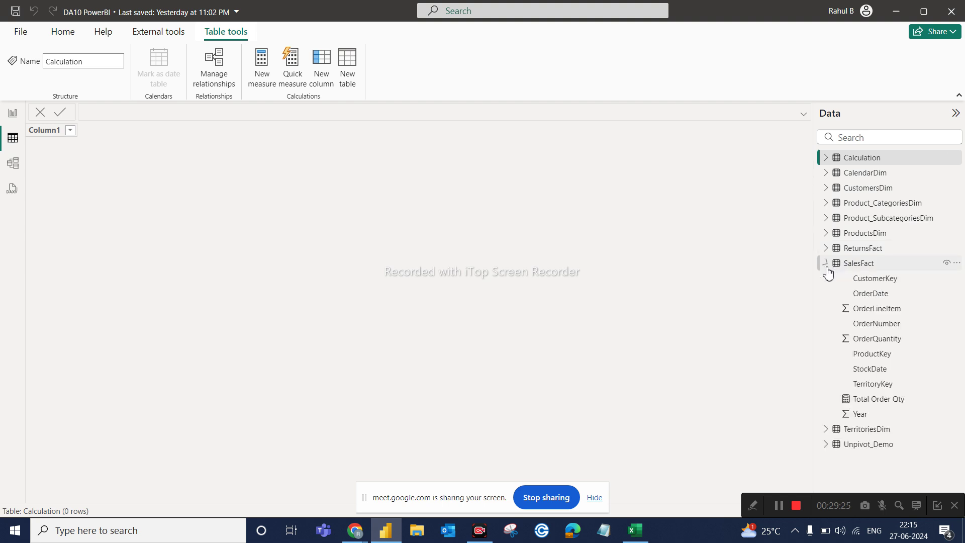
click(879, 399)
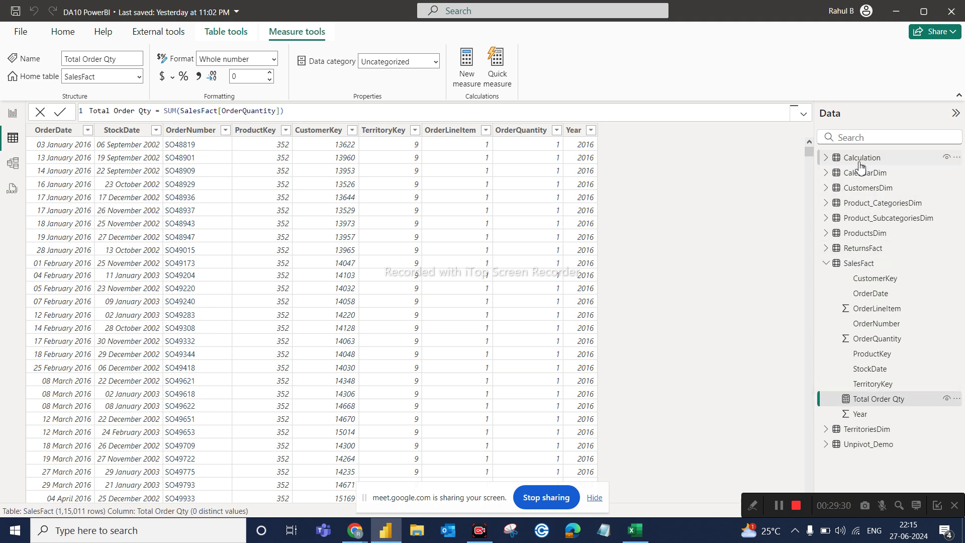
mouse_move(861, 167)
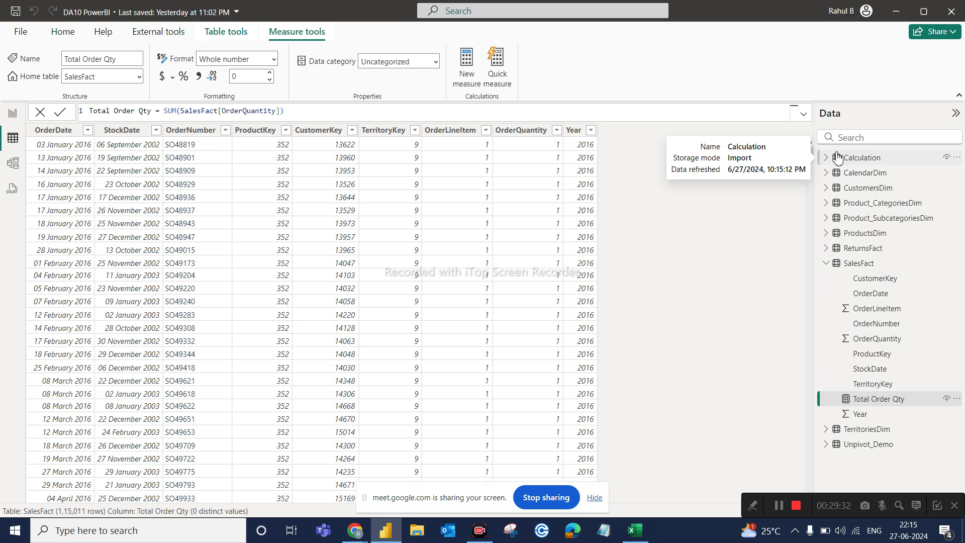
click(875, 400)
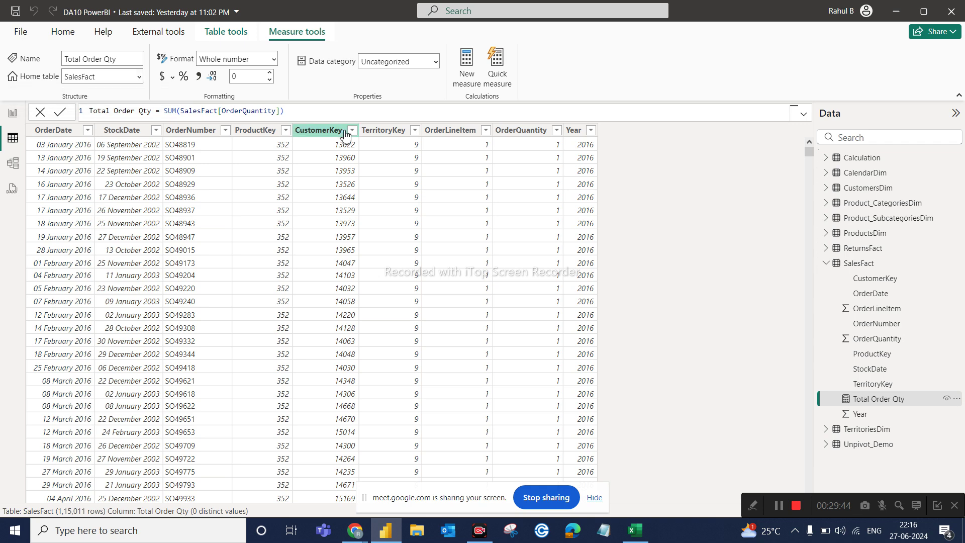
click(139, 76)
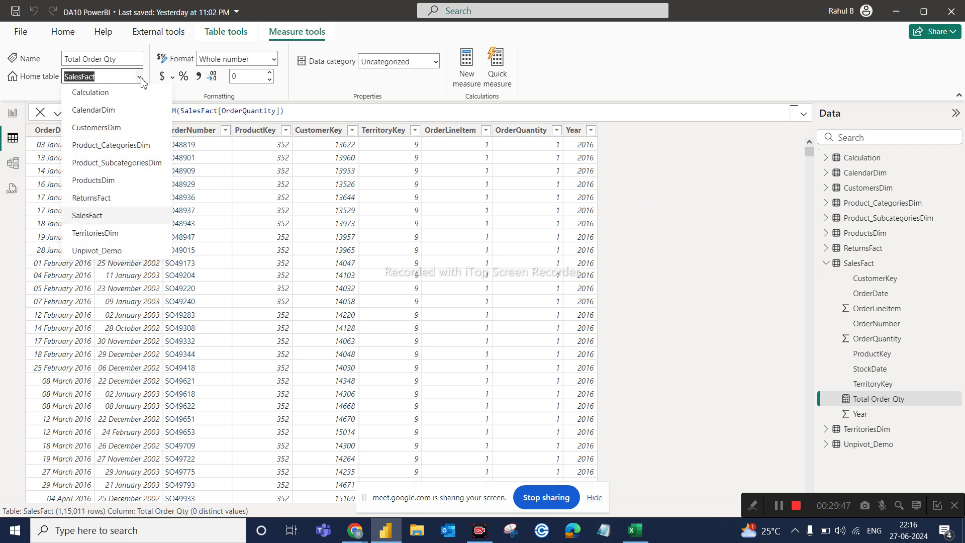
click(105, 97)
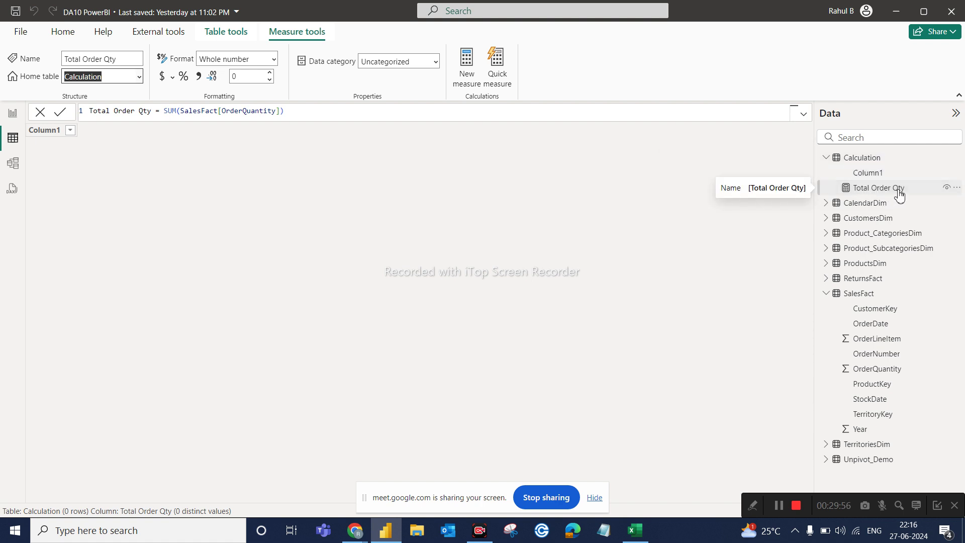
click(864, 193)
click(829, 298)
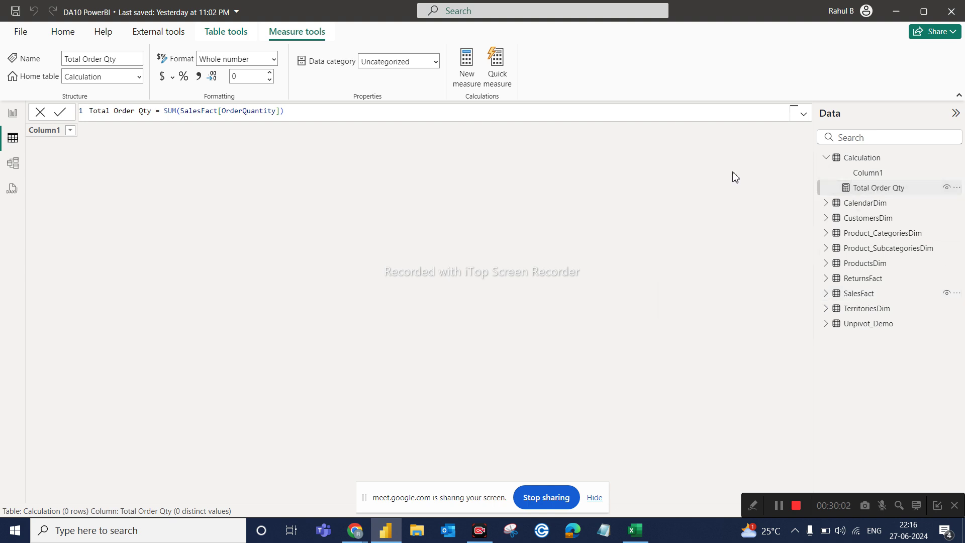
Return to the report and compare the Values fields of the Total Order Qty and Sum of OrderQuantity treemaps
click(13, 113)
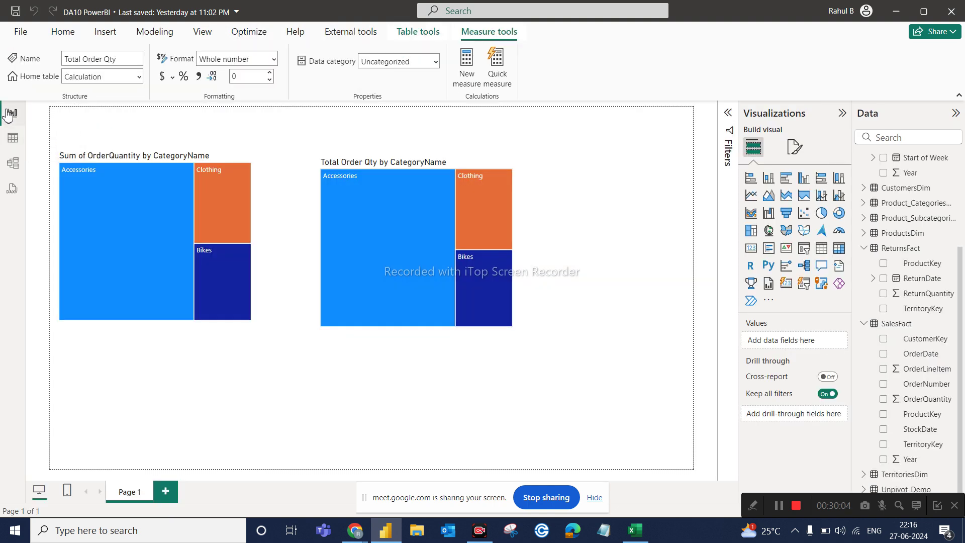
mouse_move(393, 206)
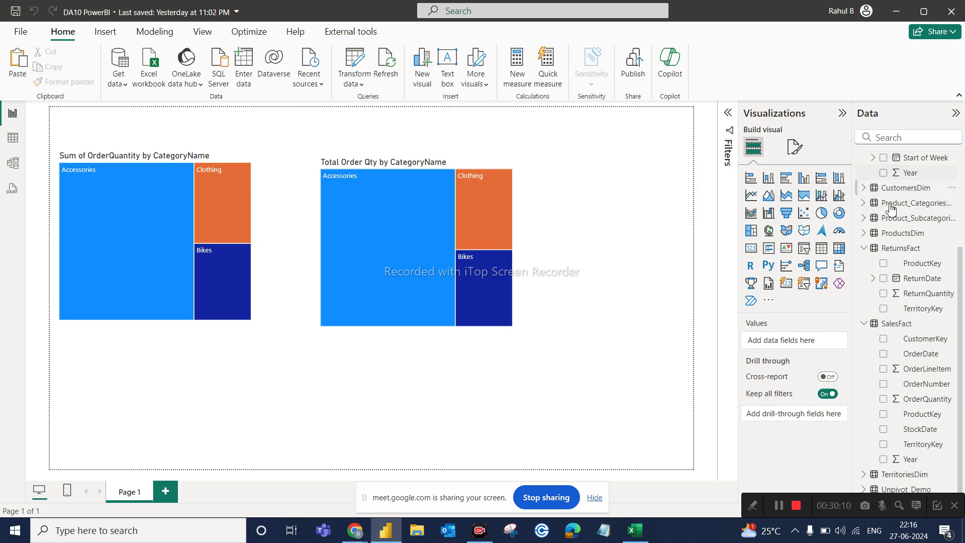
scroll(888, 226, up, 3)
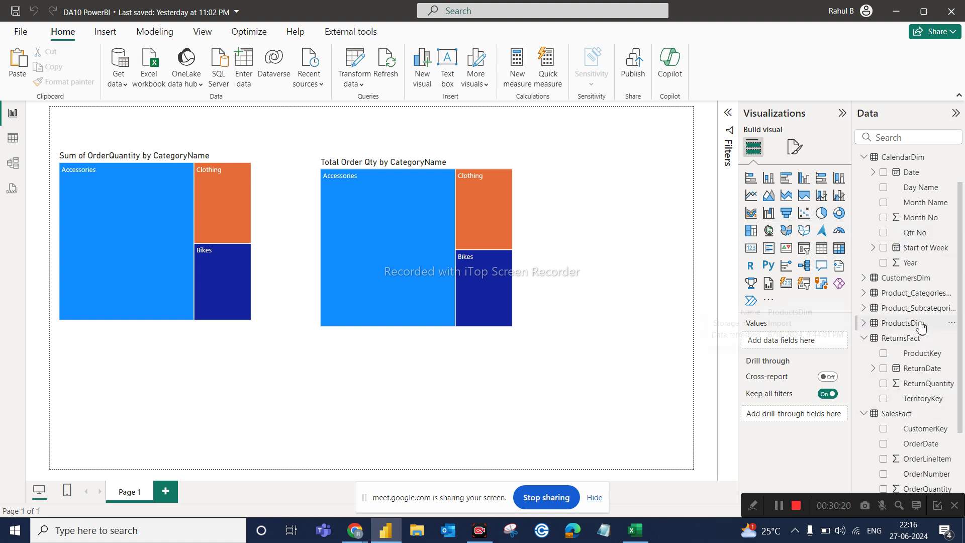
mouse_move(920, 327)
click(402, 165)
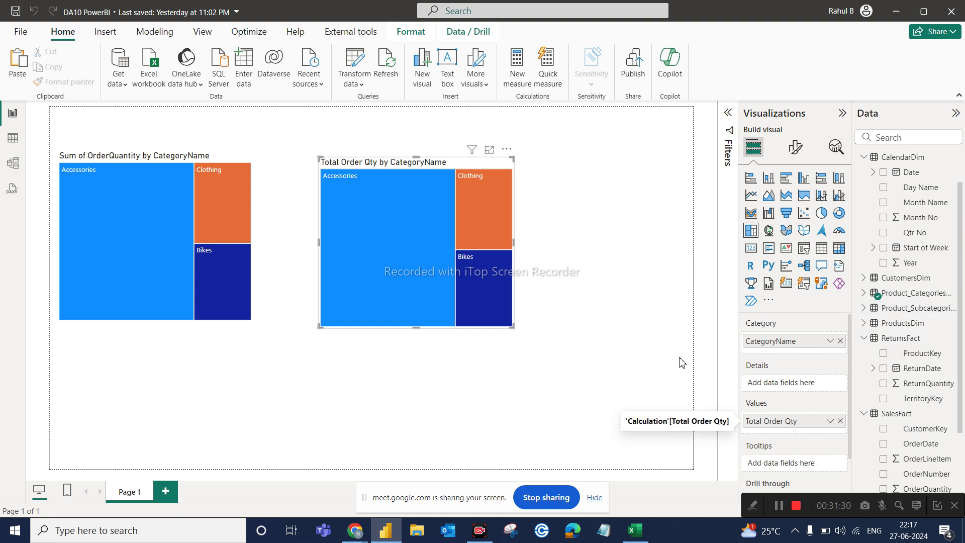
click(240, 161)
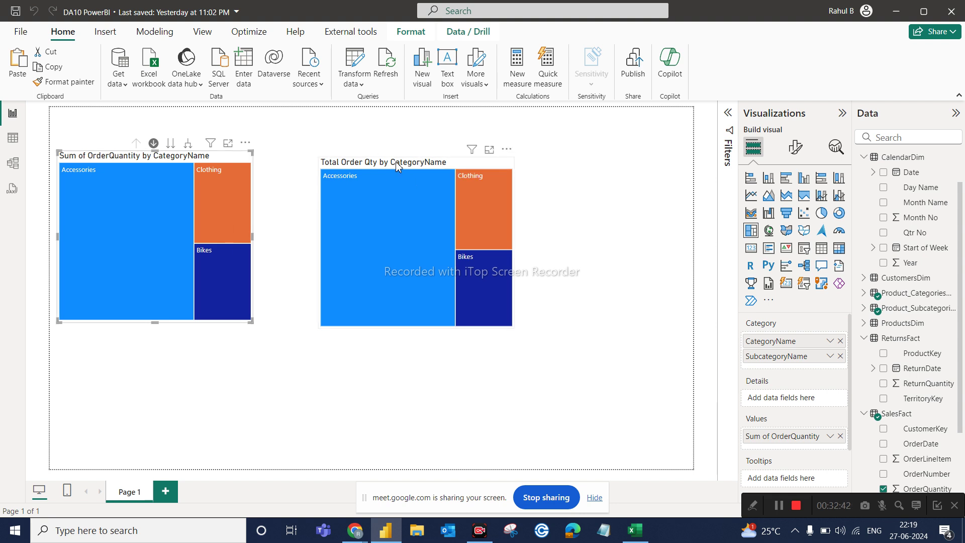
Move the Total Order Qty treemap up near the page's upper edge and enlarge it to about one and a half times its size
drag(395, 162, 395, 146)
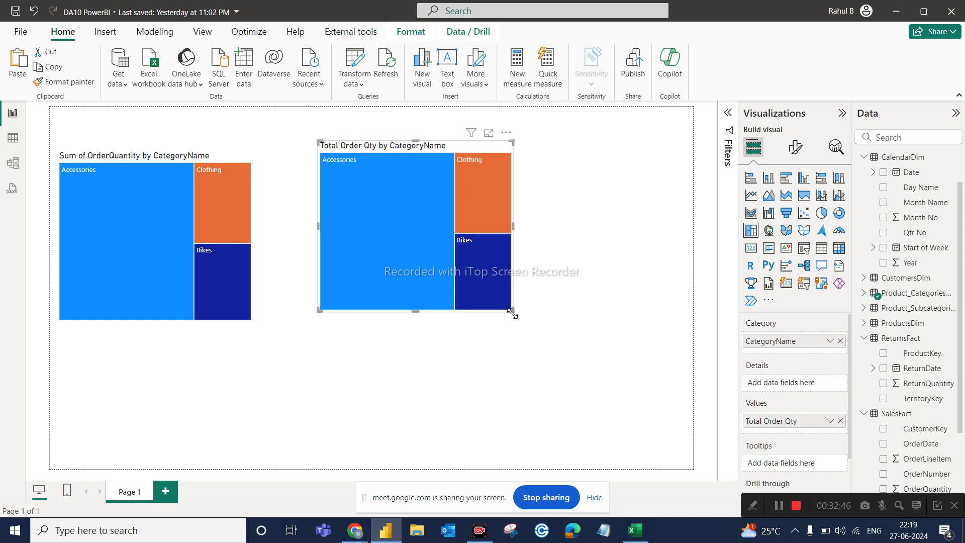
drag(511, 311, 624, 389)
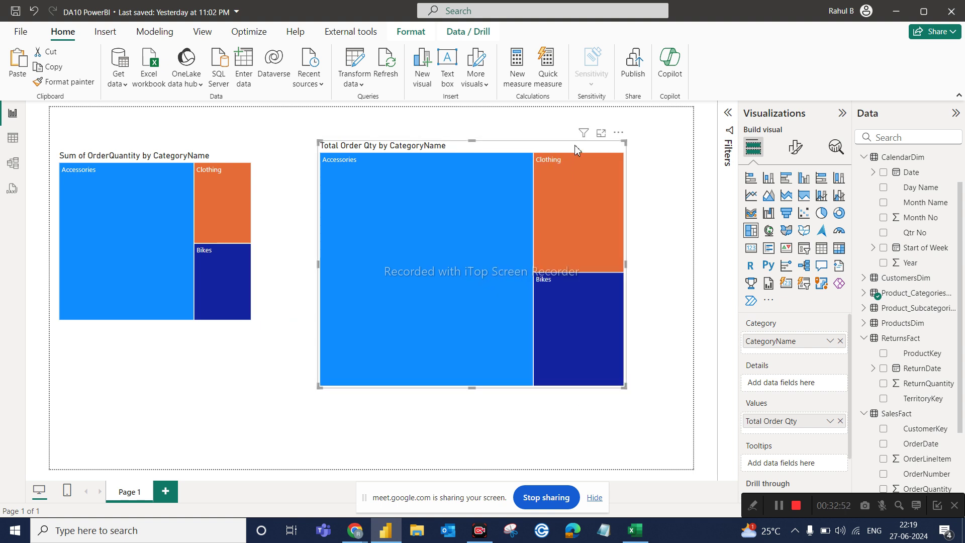
drag(574, 144, 577, 122)
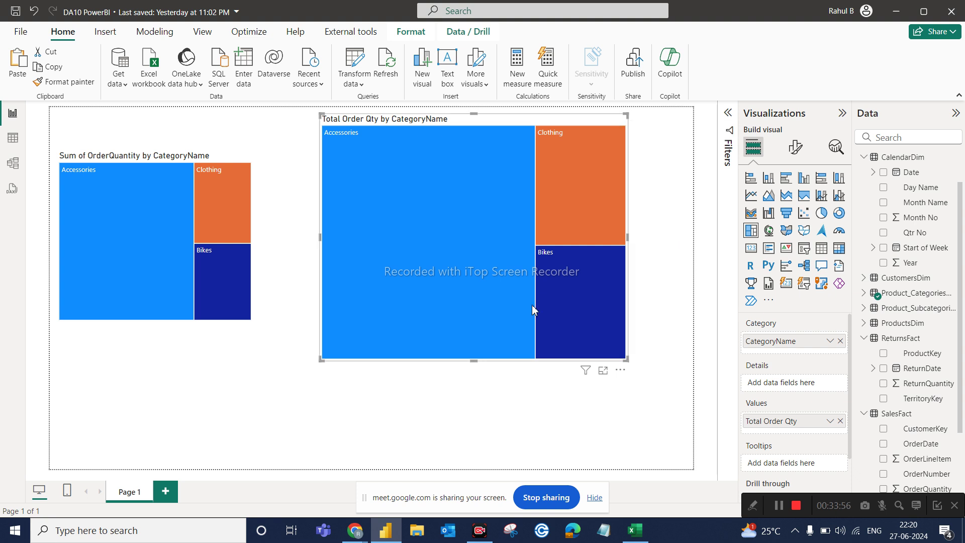
Check the Google Meet window in Chrome, open File Explorer and look through the folders on New Volume (D:)
mouse_move(348, 533)
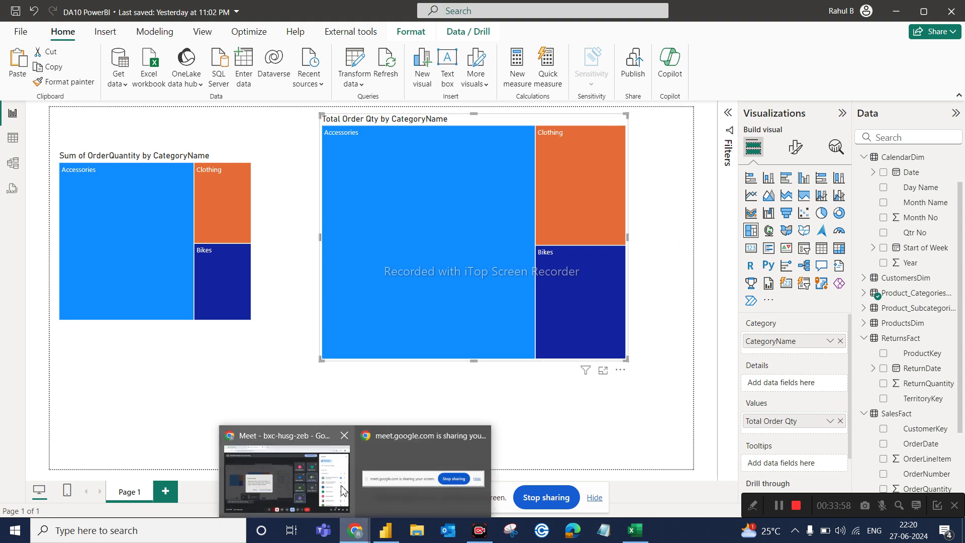
click(337, 484)
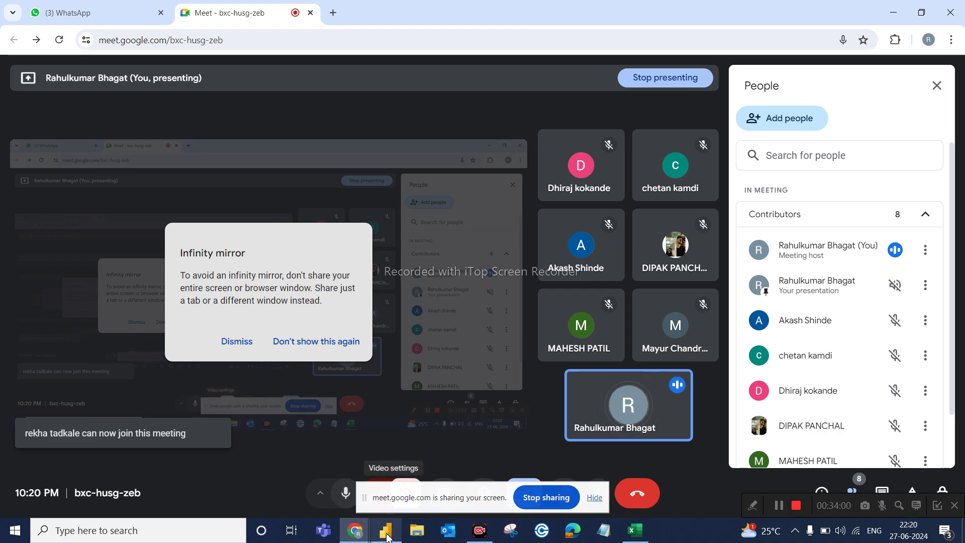
click(385, 533)
click(386, 533)
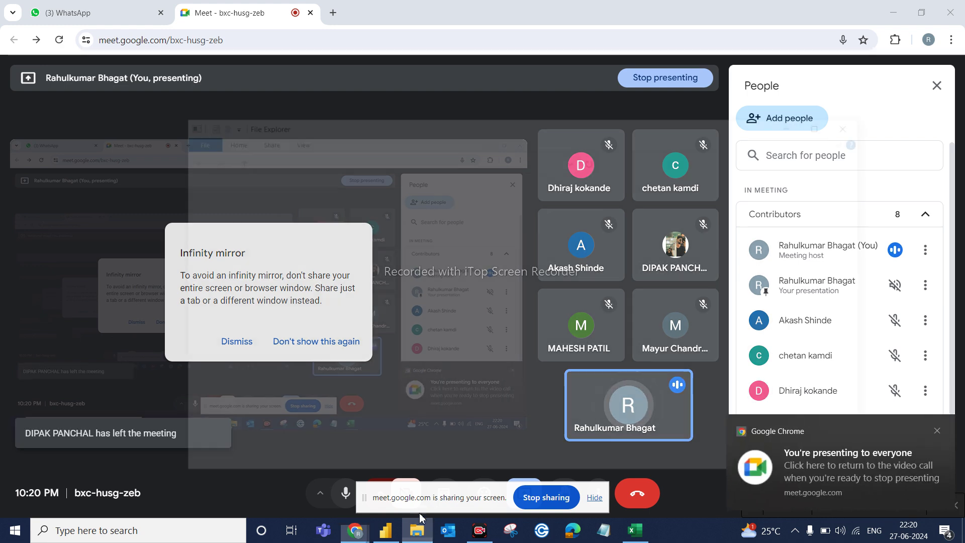
click(411, 533)
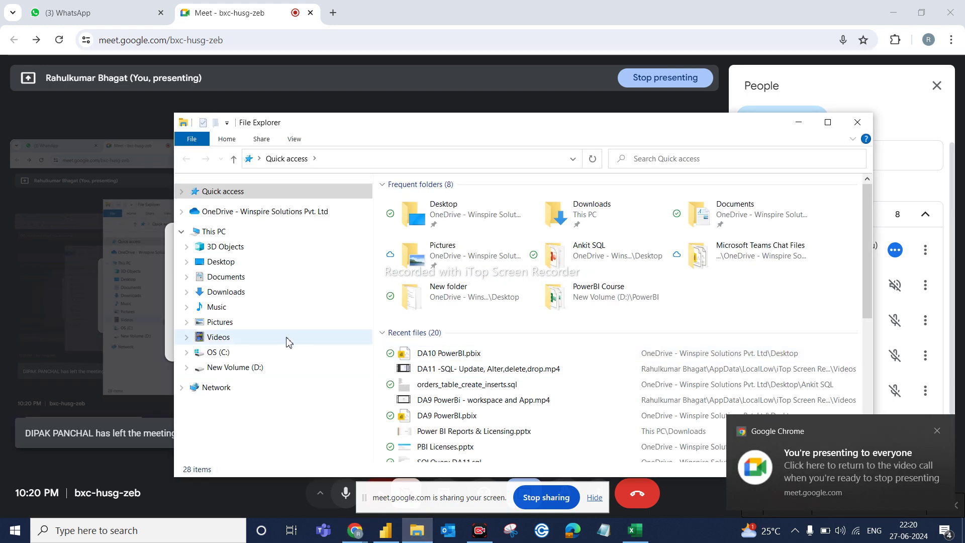
click(254, 367)
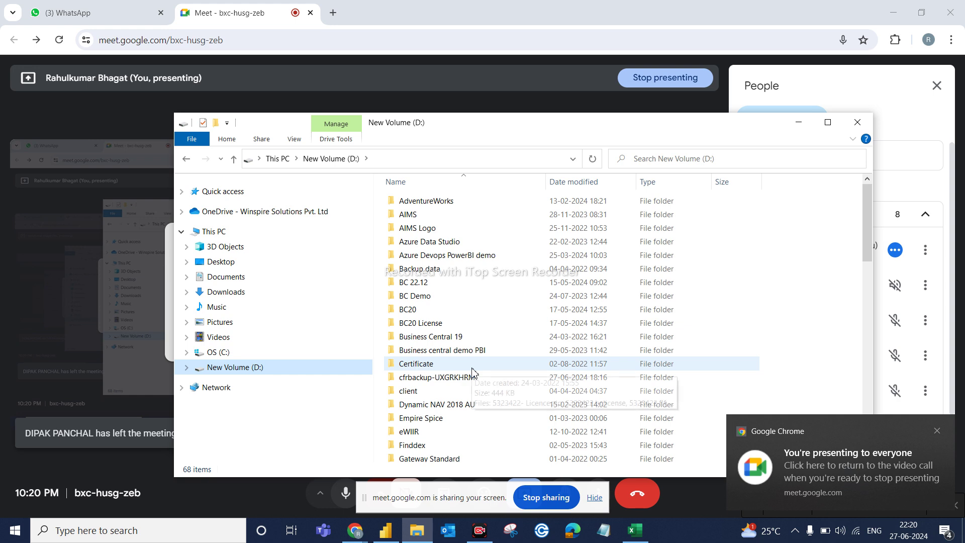
scroll(475, 355, down, 3)
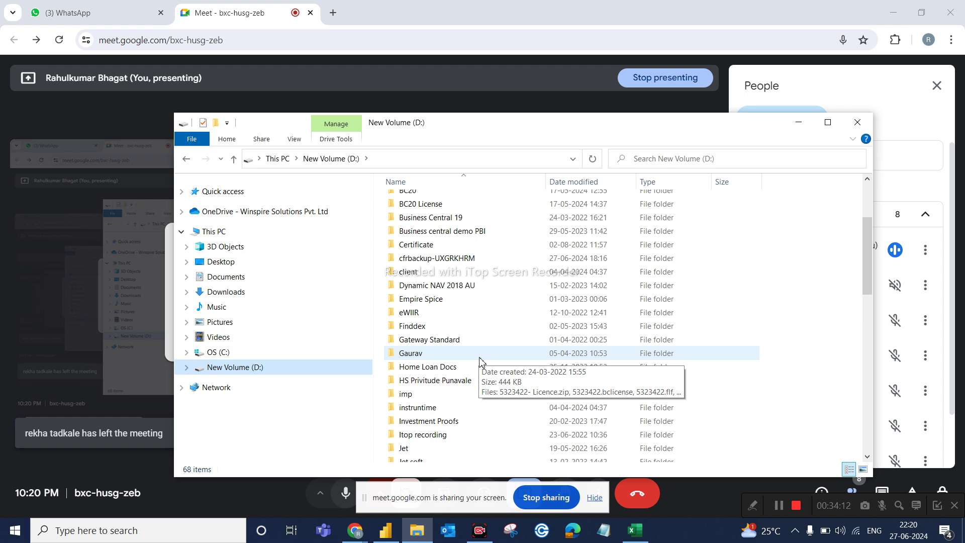
scroll(452, 391, down, 2)
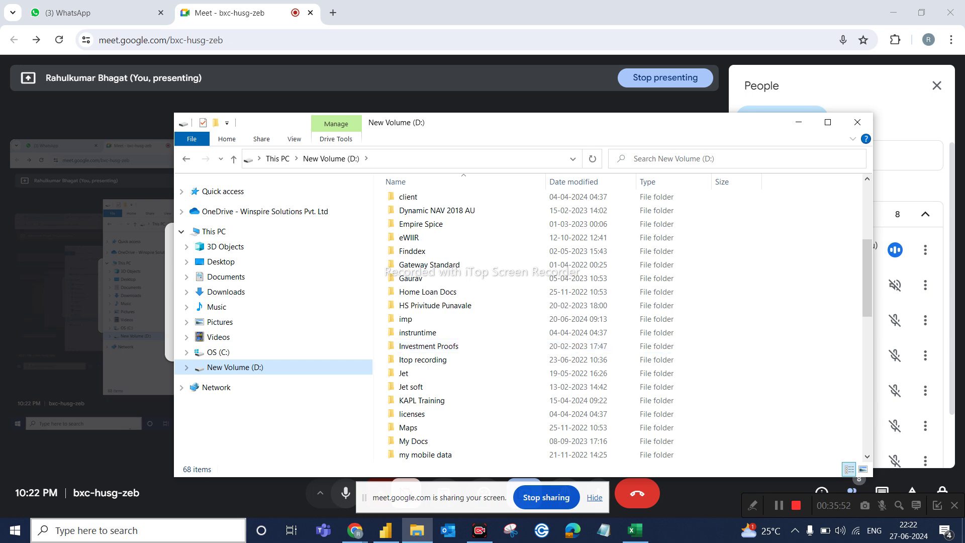
Switch to Power BI and add a column chart of the Total Order Qty measure from Calculation below the enlarged treemap
click(385, 531)
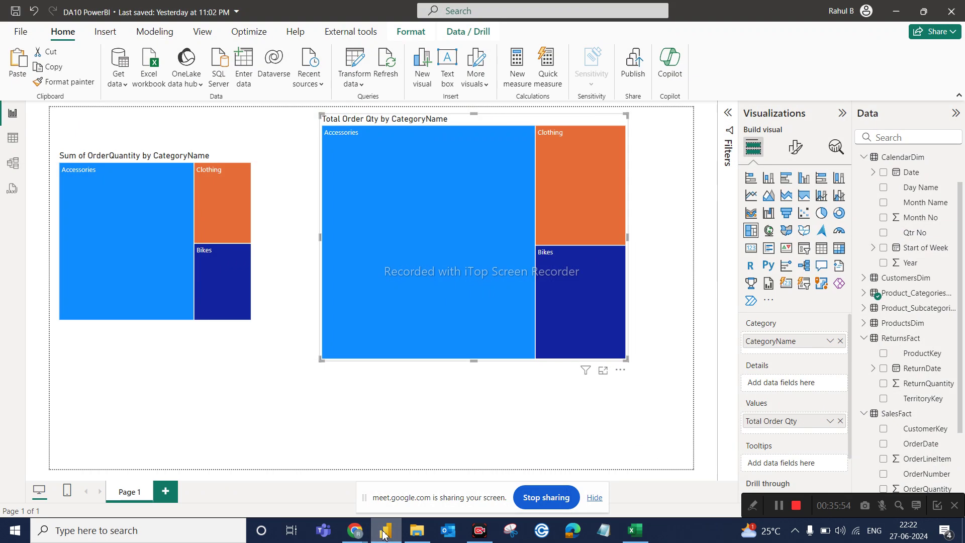
click(308, 428)
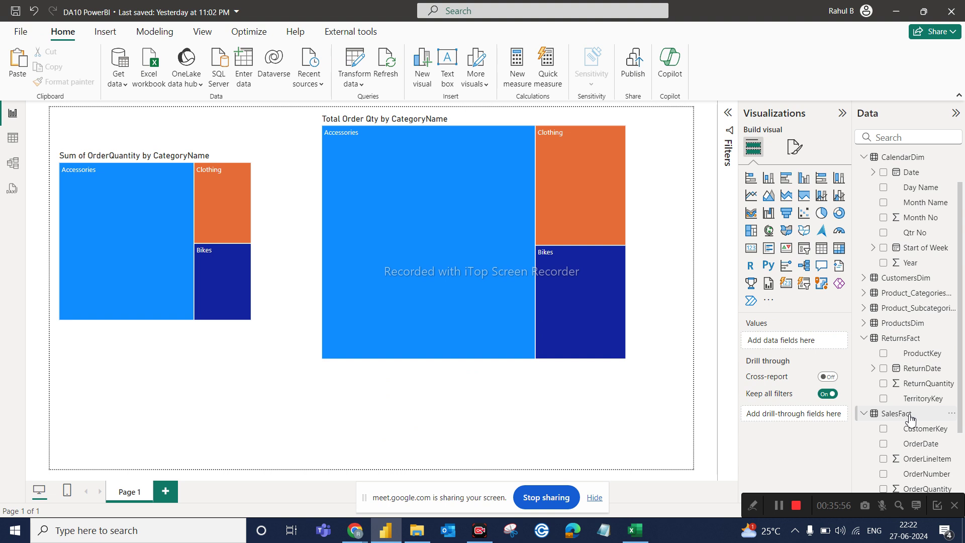
scroll(927, 241, up, 1)
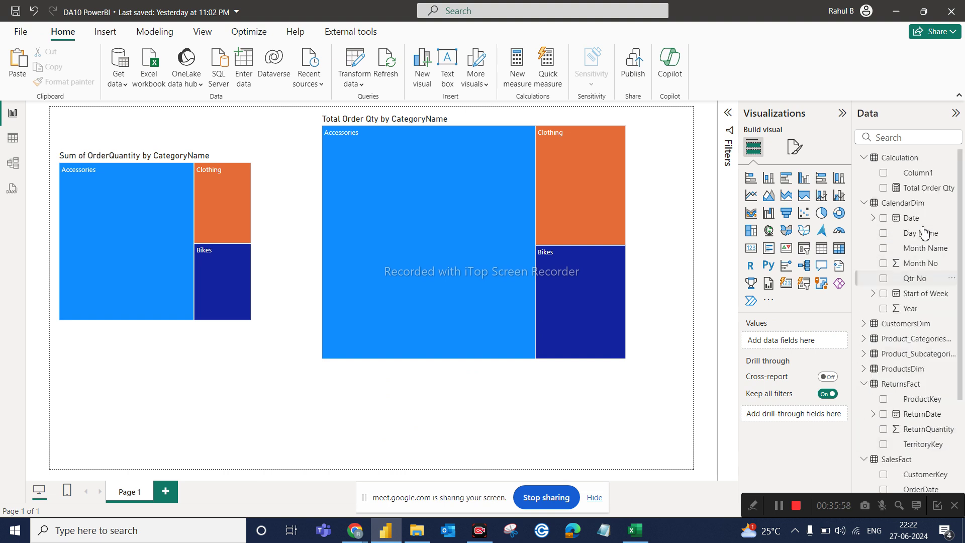
drag(926, 196, 286, 409)
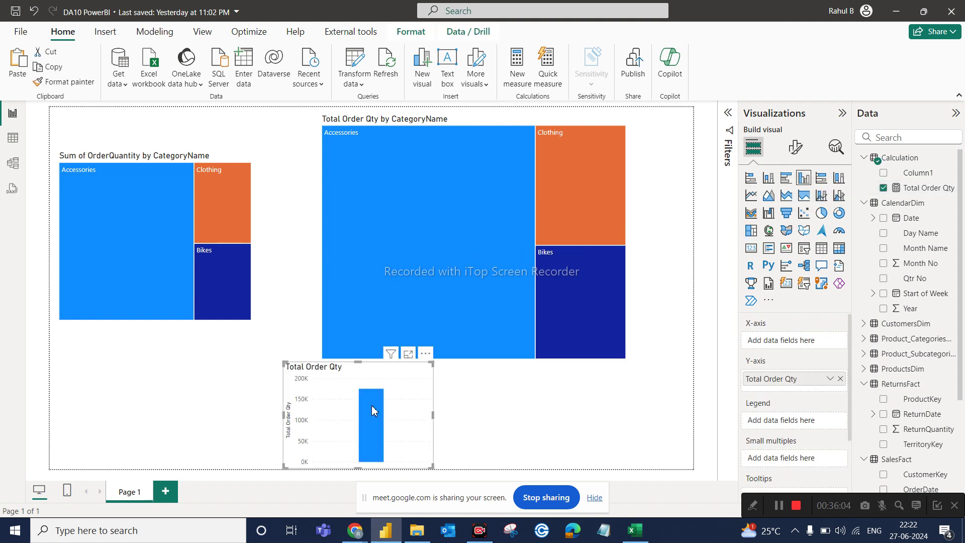
Inspect the Total Order Qty value in the column chart and the per-category values in the enlarged treemap
mouse_move(373, 410)
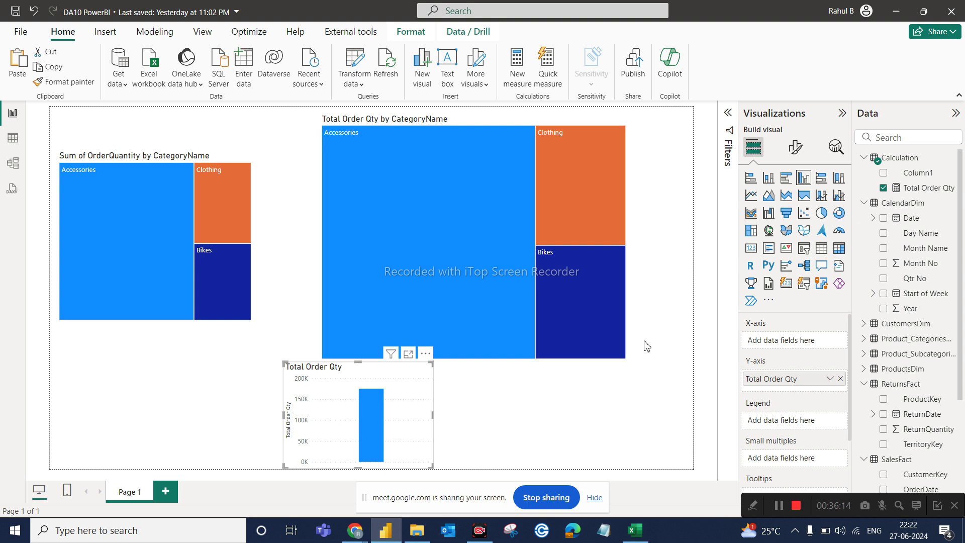
click(598, 119)
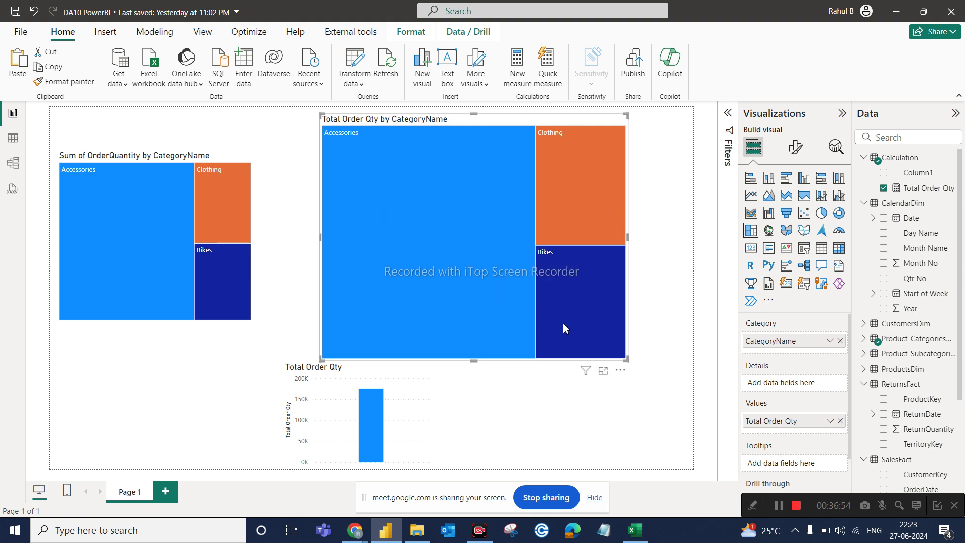
mouse_move(374, 162)
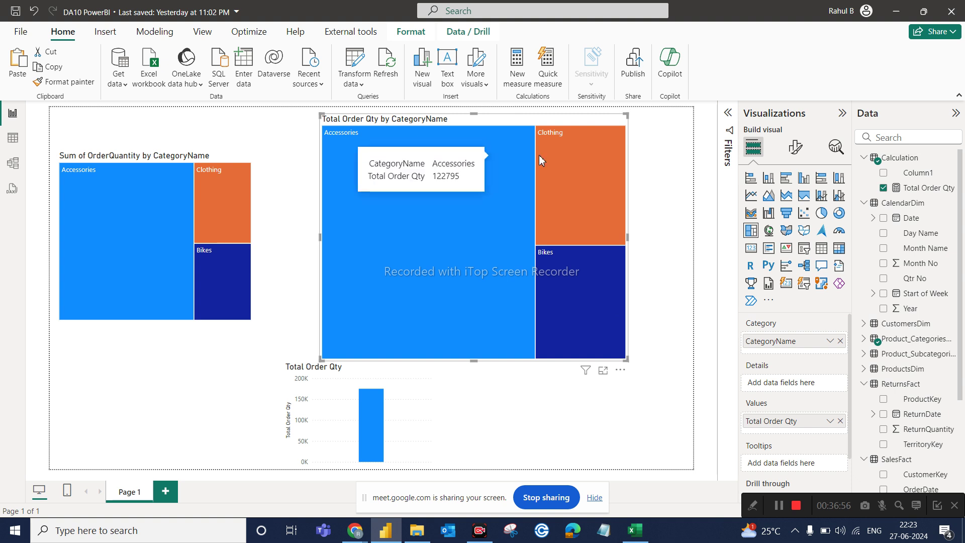
mouse_move(562, 295)
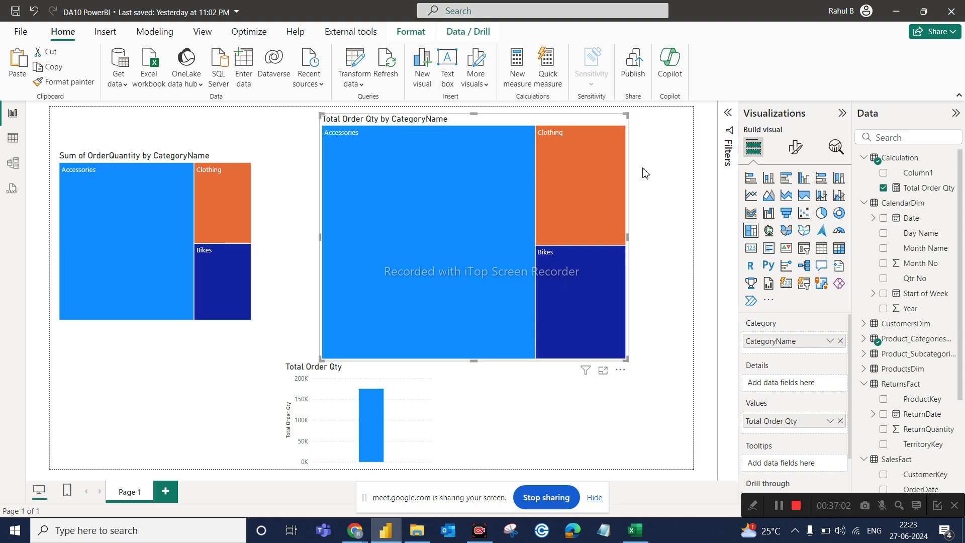
Clear the treemap selection on the report page and switch to the Book2 workbook in Excel
mouse_move(406, 152)
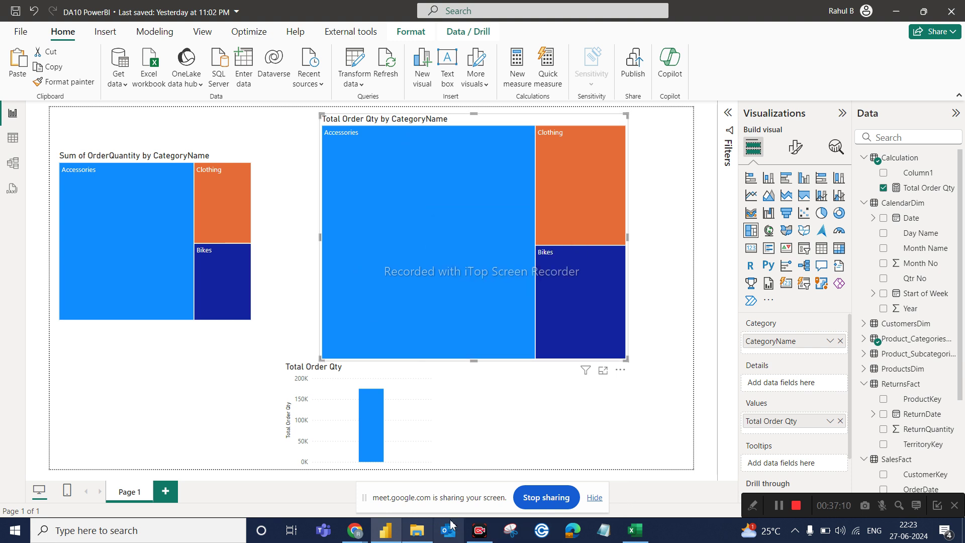
click(607, 424)
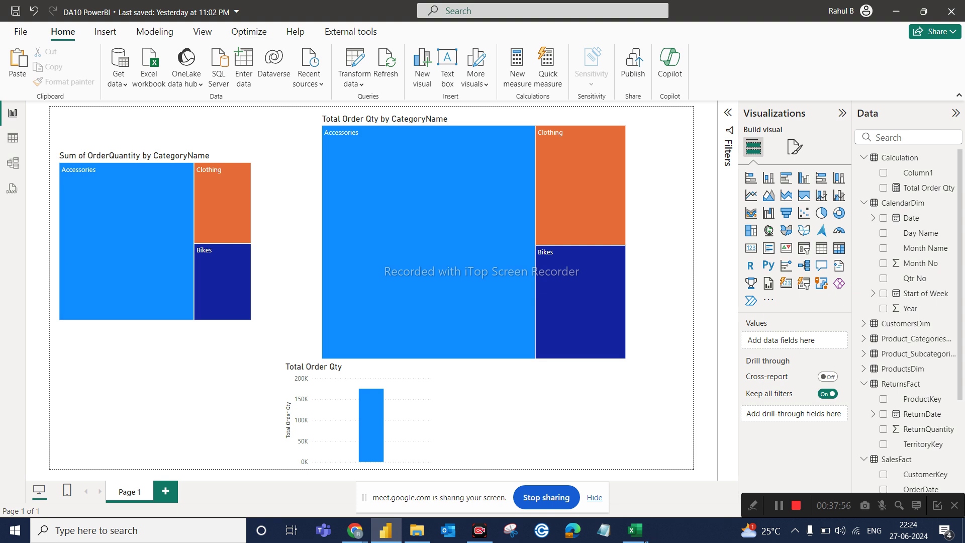
click(645, 539)
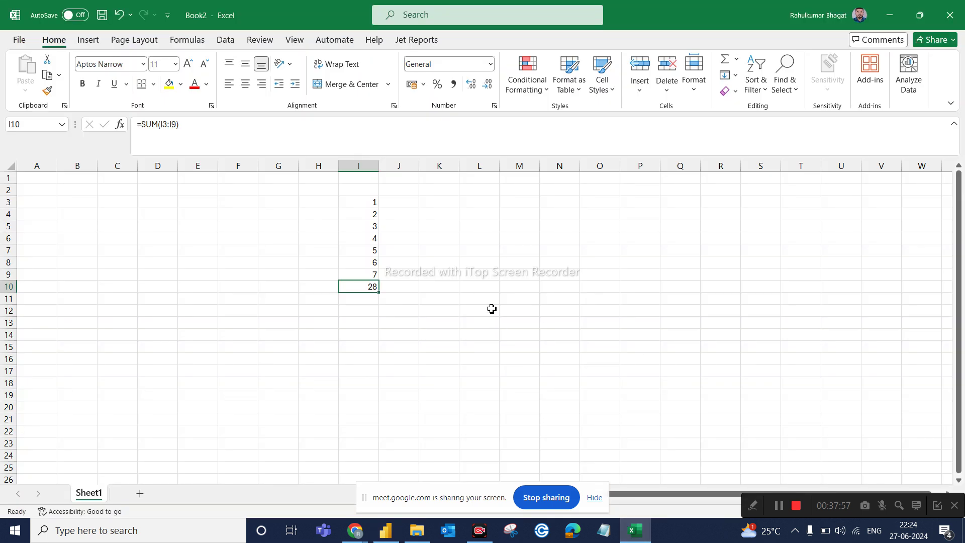
click(362, 201)
right_click(362, 201)
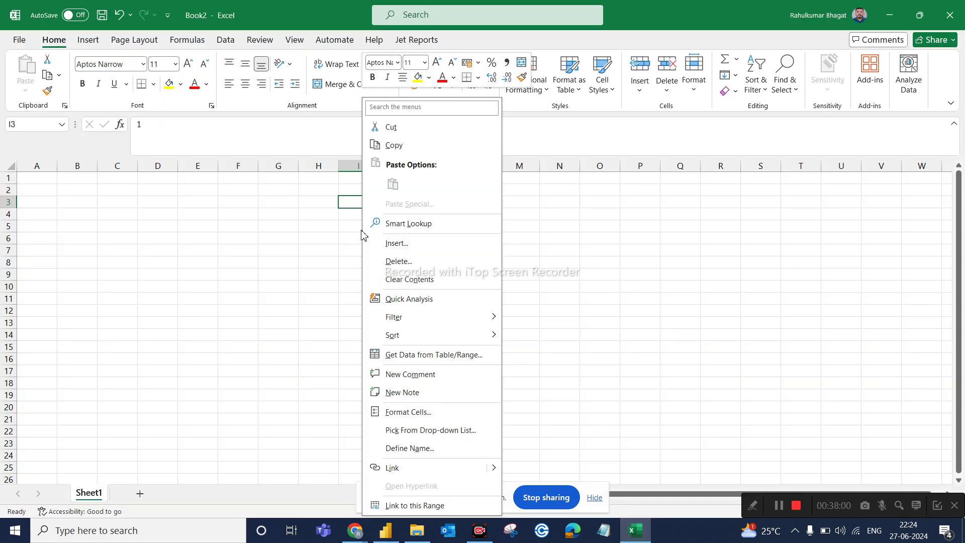
key(Escape)
right_click(370, 206)
key(Escape)
drag(376, 211, 374, 220)
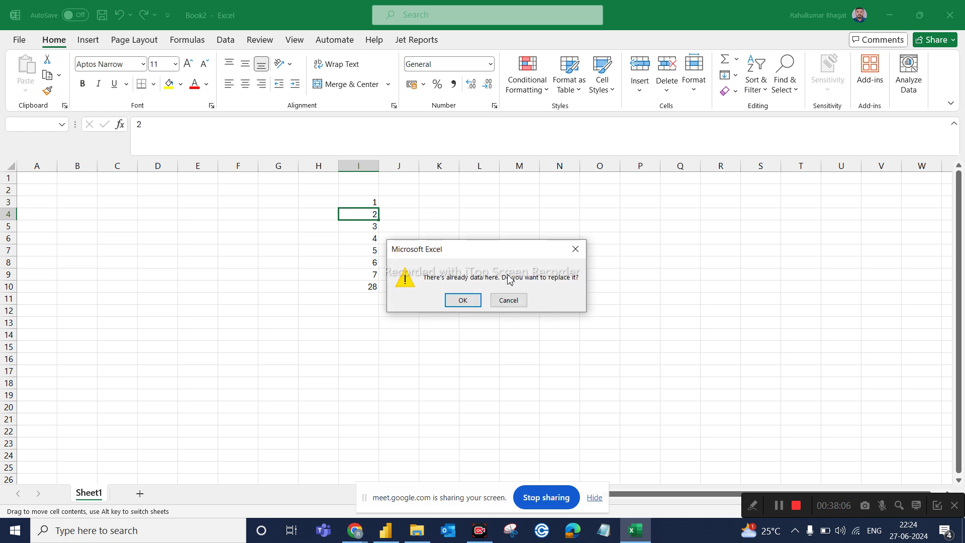
click(508, 300)
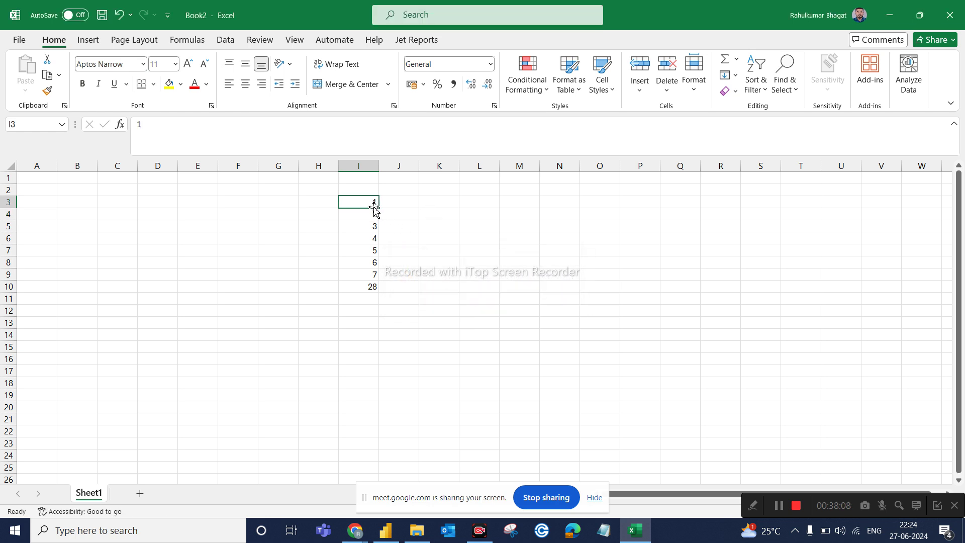
Enter A in K3 and B in K4, and fill the alternating pattern down to K9 beside the numbers
drag(370, 201, 362, 273)
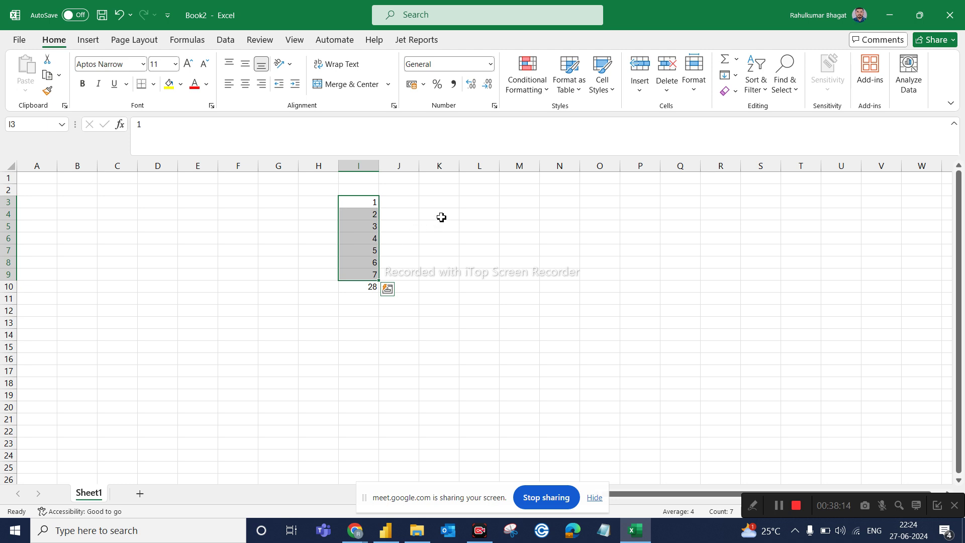
click(446, 202)
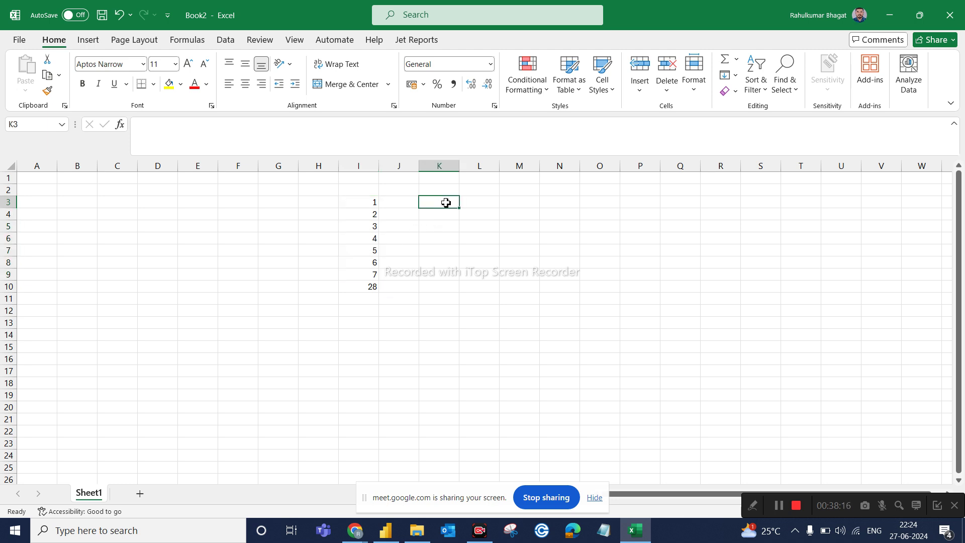
text(A)
click(442, 213)
text(B)
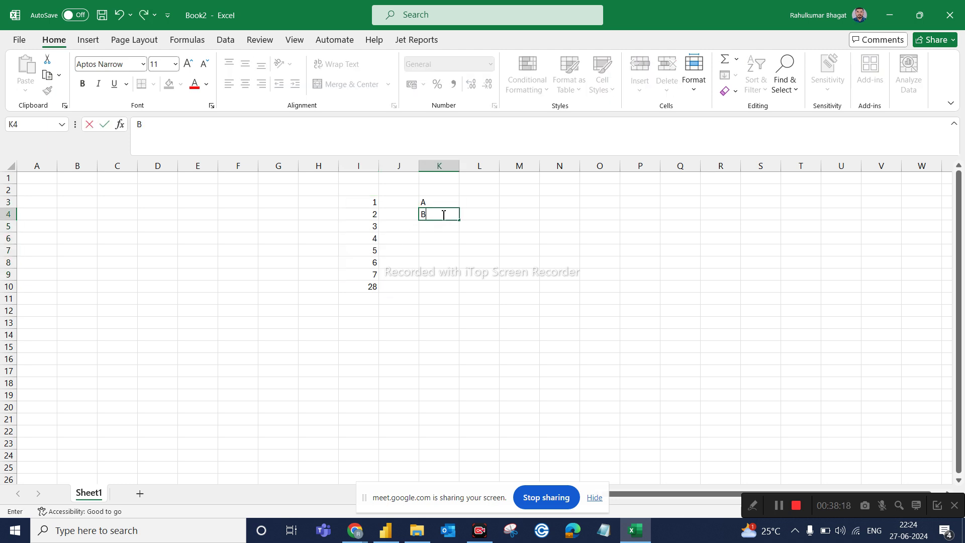
drag(449, 201, 455, 280)
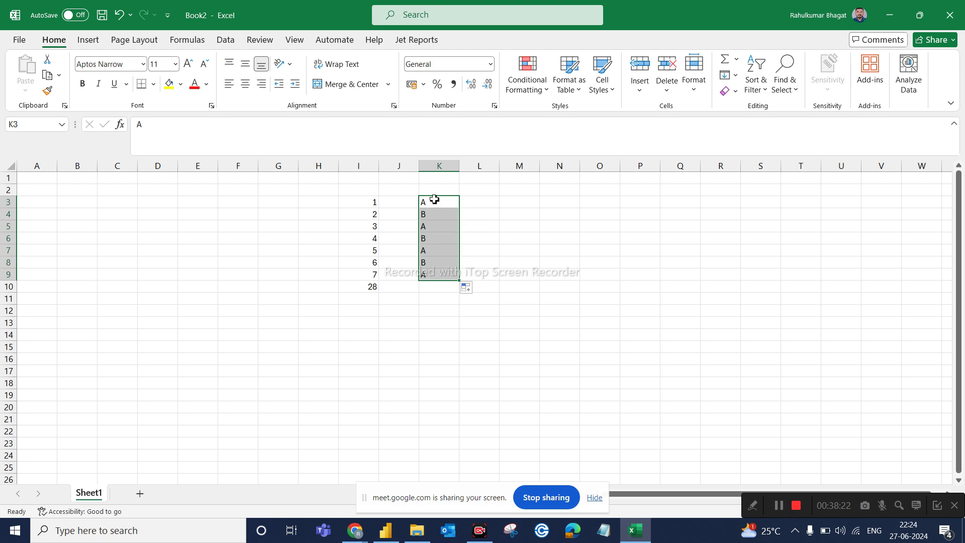
click(440, 291)
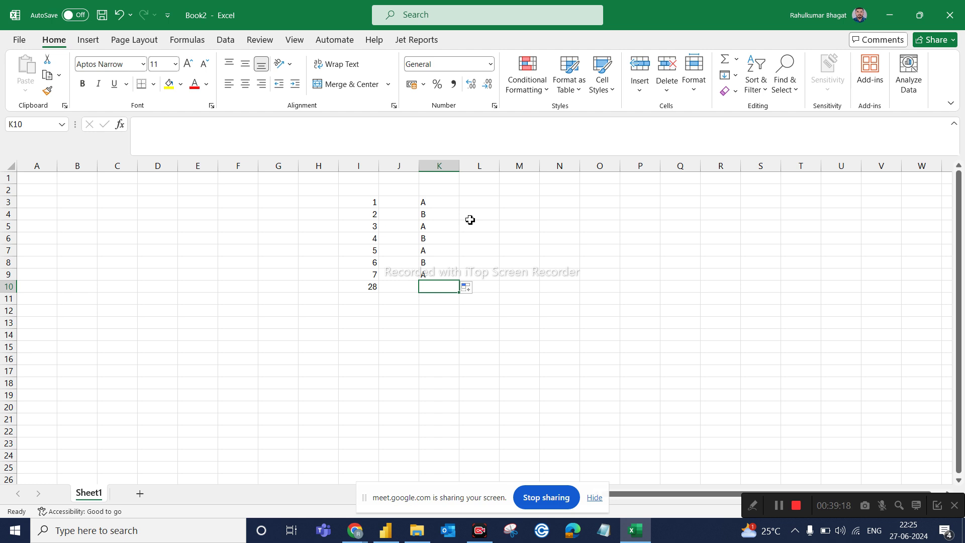
Enter a in cell L3, beside the first letter of the A/B column
click(428, 205)
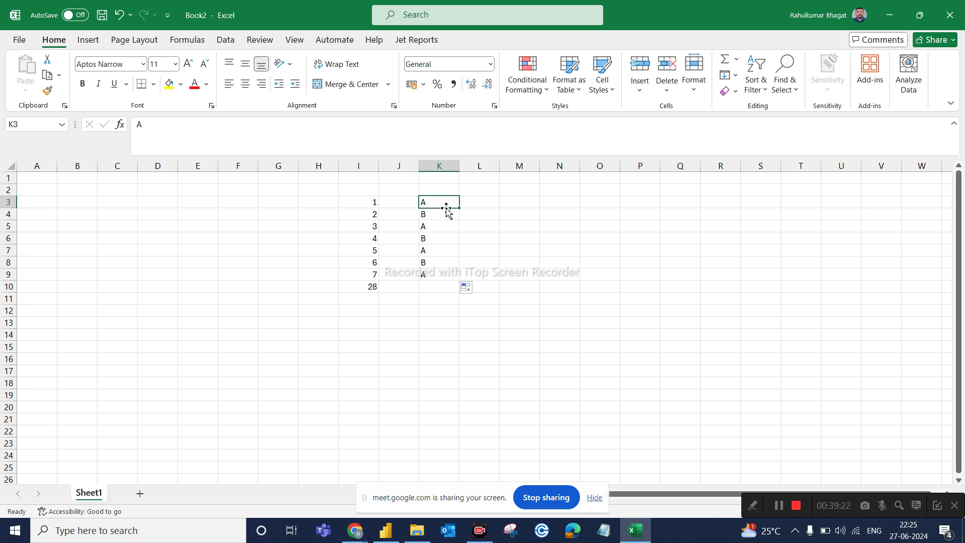
click(484, 207)
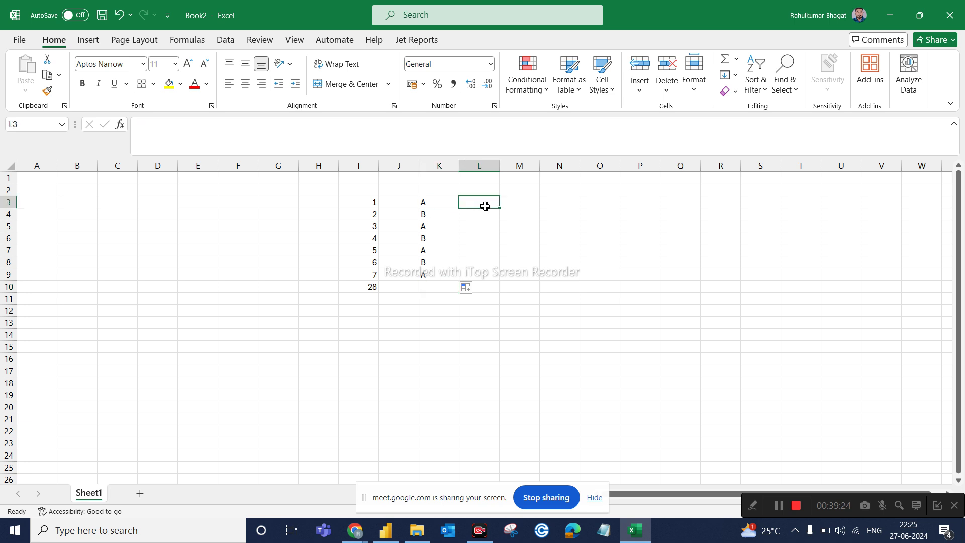
text(a)
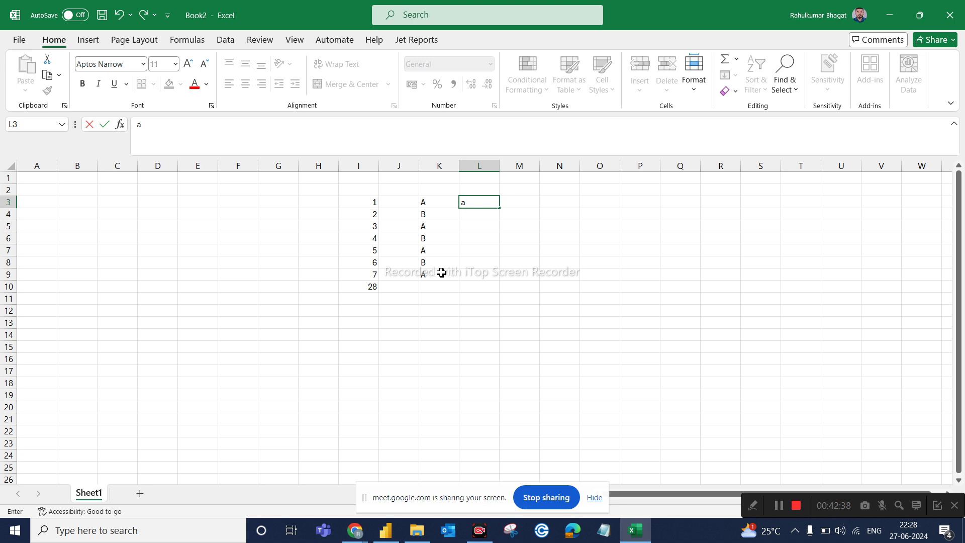
Switch to Chrome, search Google for dax guide in a new tab and open the DAX Guide website
click(355, 530)
click(336, 492)
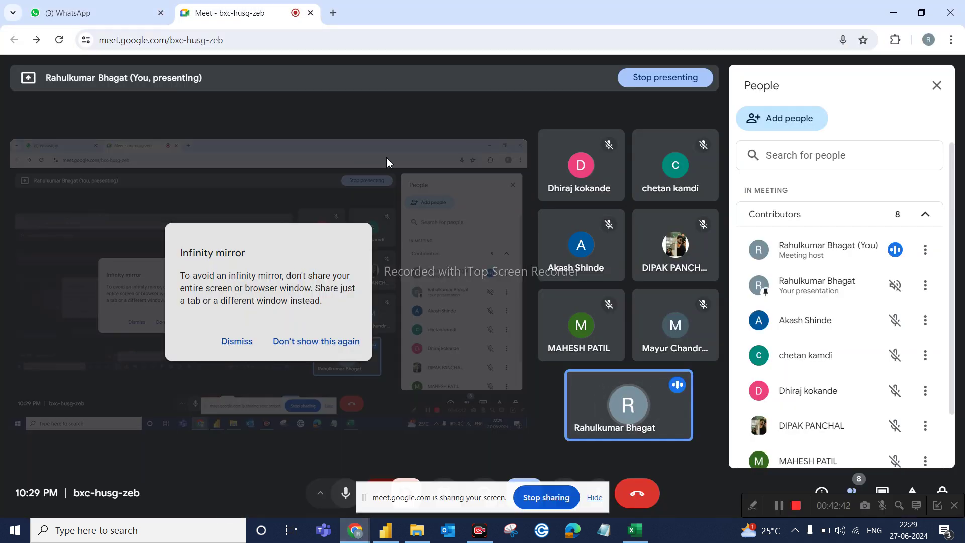
click(333, 12)
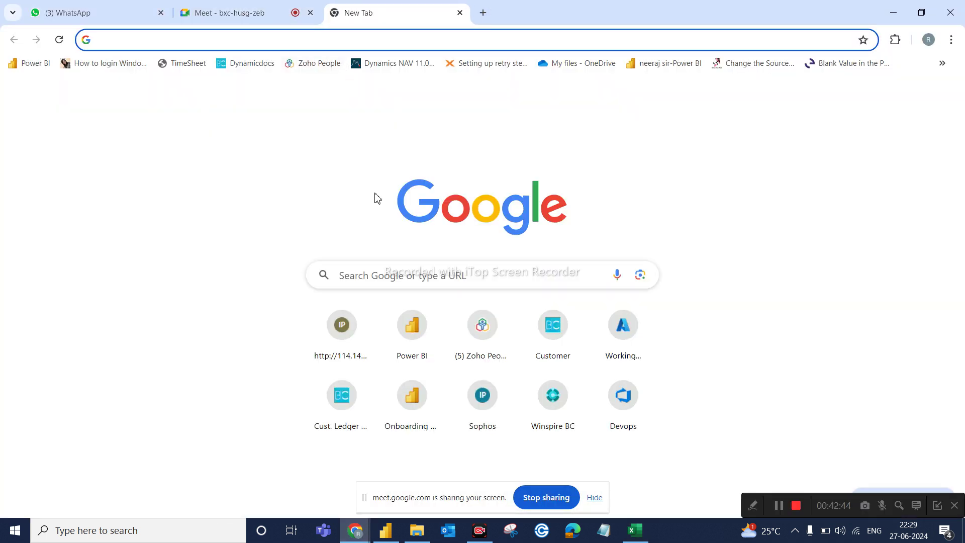
click(370, 274)
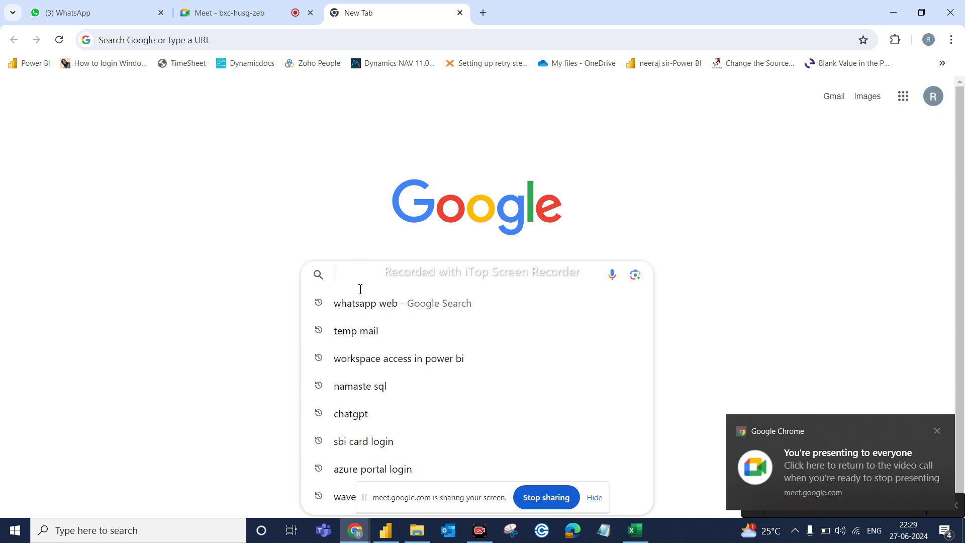
text(dax)
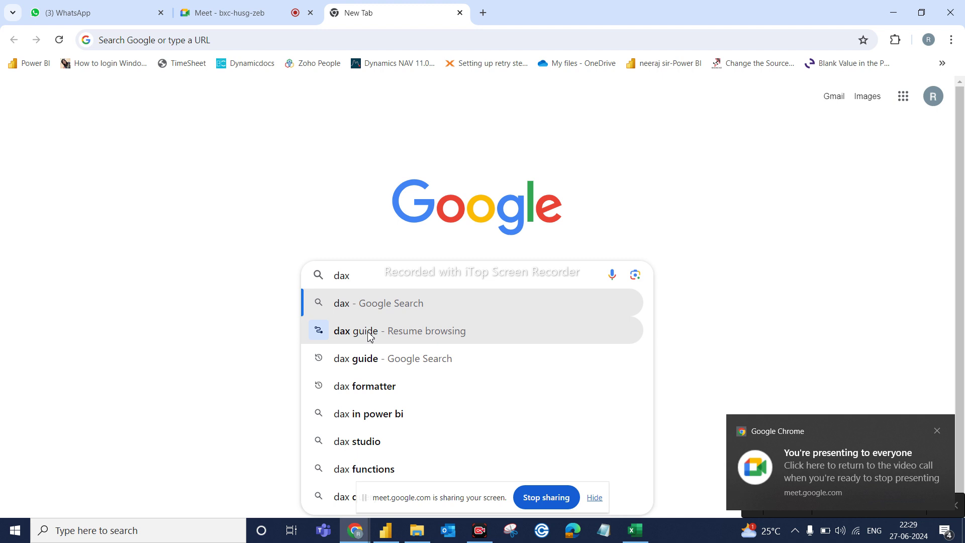
click(375, 363)
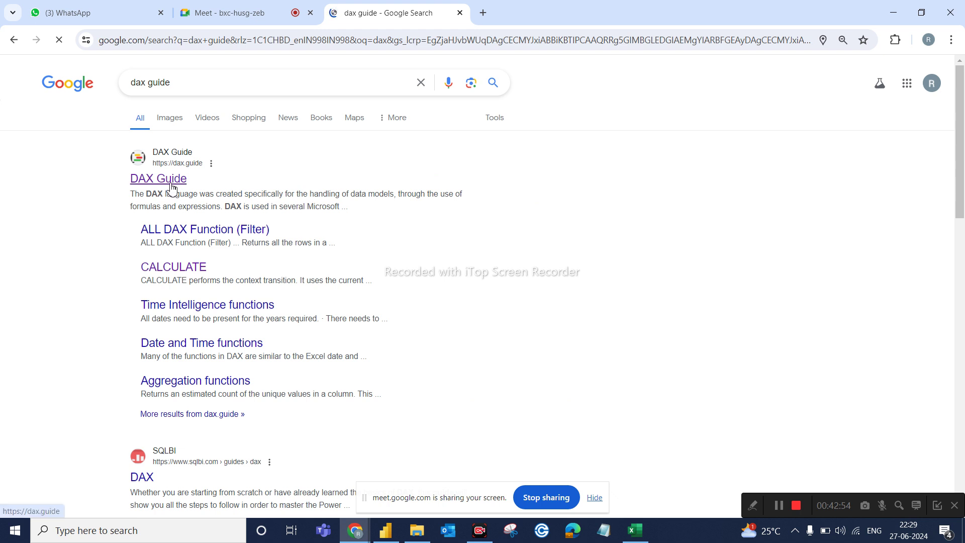
click(170, 187)
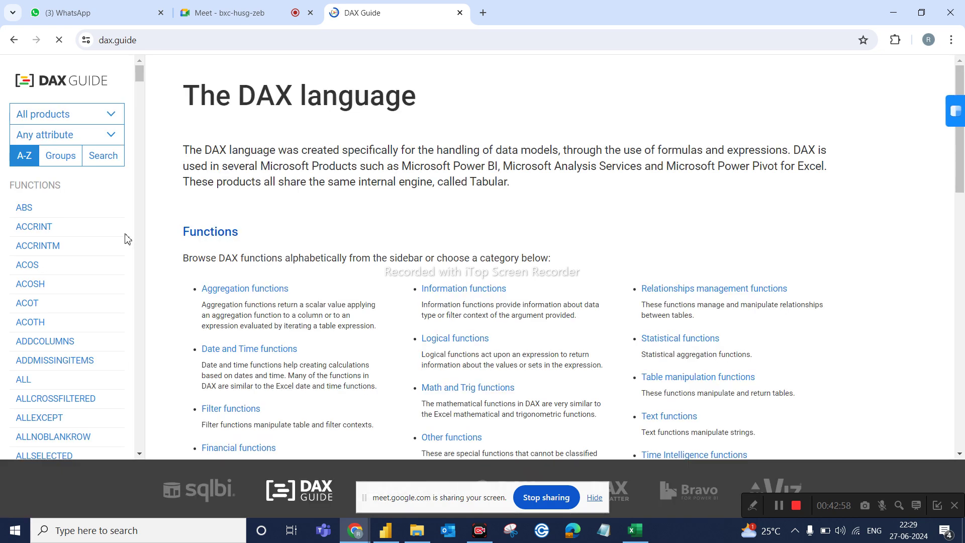
Browse the alphabetical list of DAX functions and open the SUM function's page
scroll(73, 248, down, 10)
scroll(73, 251, down, 20)
scroll(73, 251, down, 20)
scroll(73, 253, down, 20)
scroll(73, 296, down, 20)
scroll(73, 304, down, 7)
scroll(74, 301, down, 8)
scroll(74, 302, up, 12)
scroll(73, 304, up, 15)
scroll(73, 304, up, 5)
scroll(74, 303, down, 3)
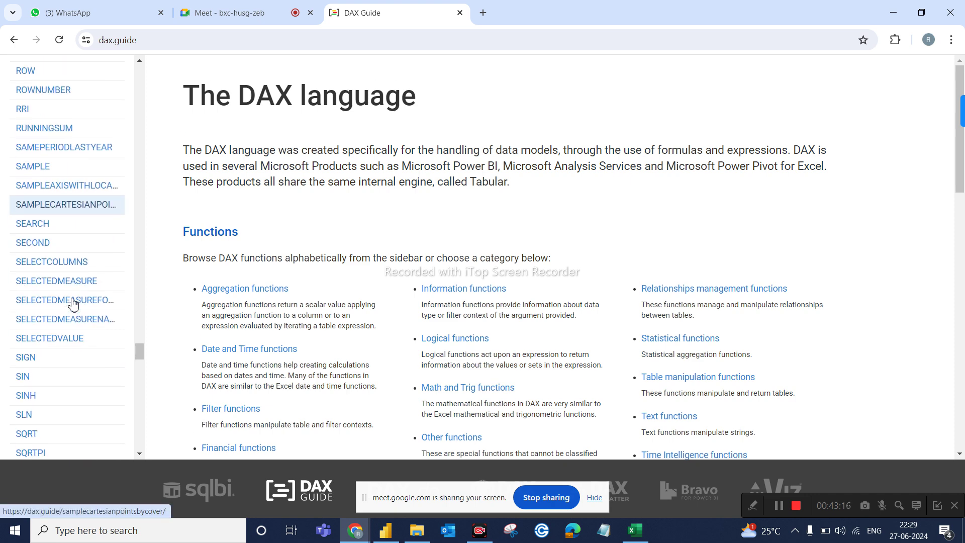
scroll(73, 301, down, 5)
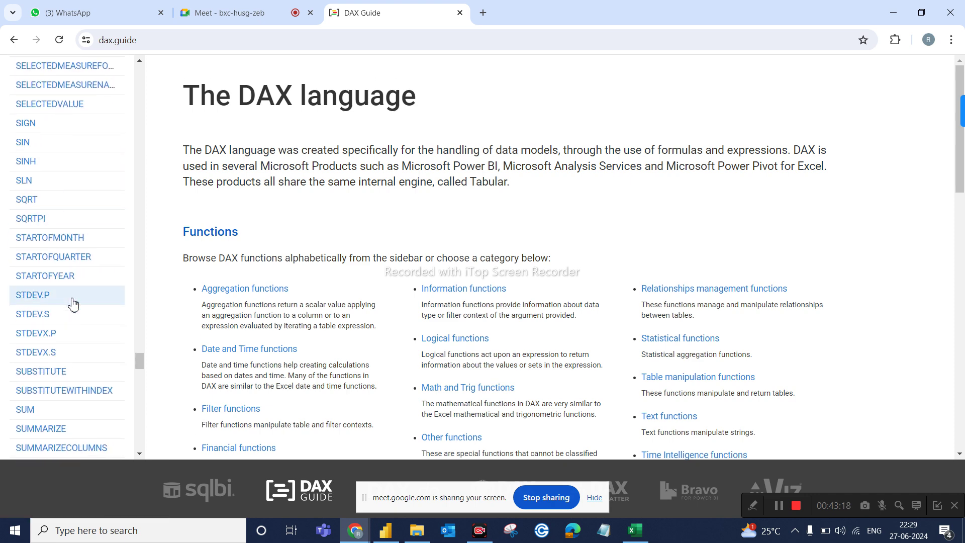
scroll(73, 301, down, 1)
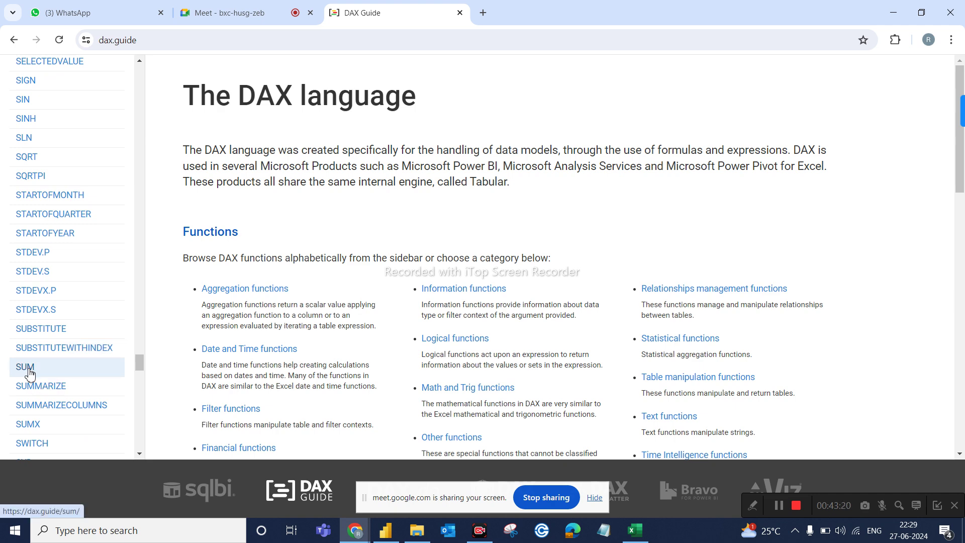
click(26, 368)
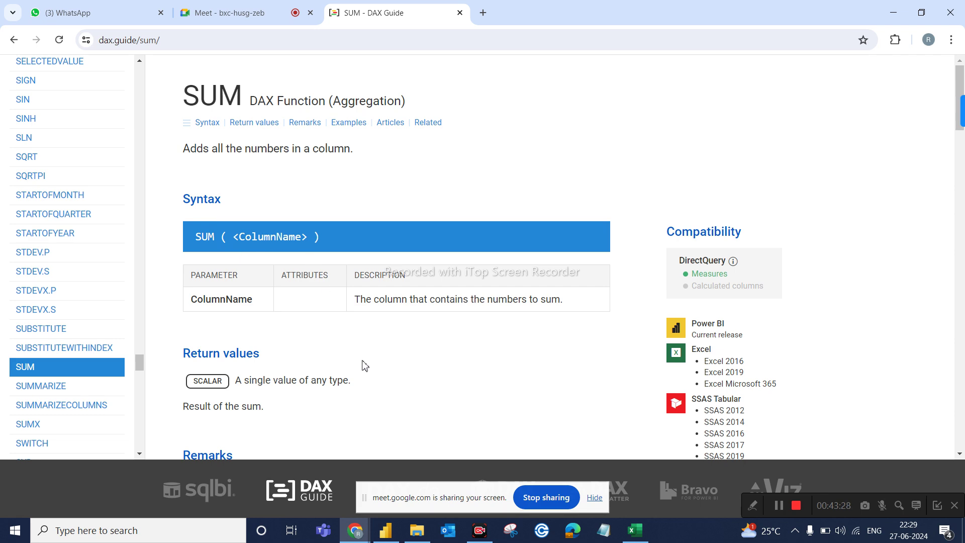
Read the SUM page's remarks, its example code and the example's result table
scroll(364, 365, down, 6)
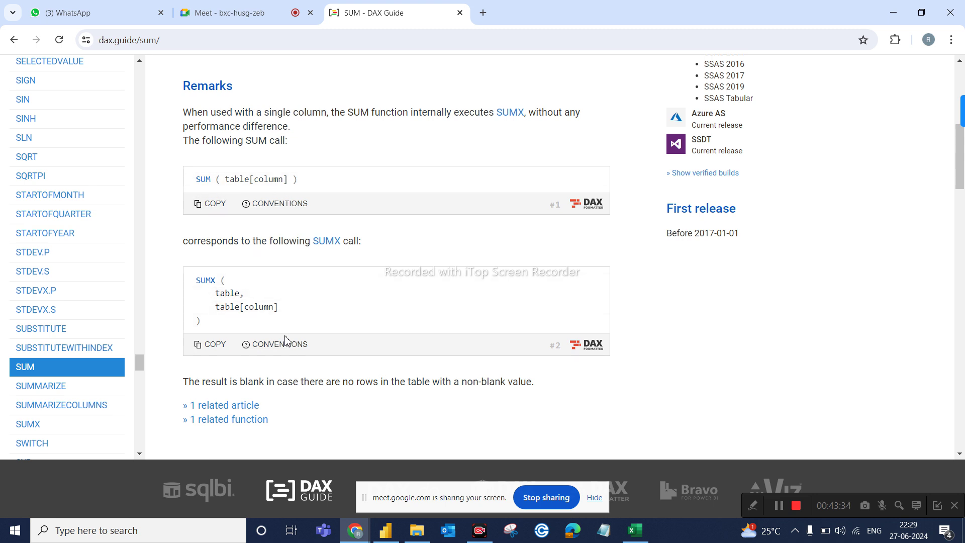
scroll(287, 337, down, 6)
scroll(287, 336, down, 2)
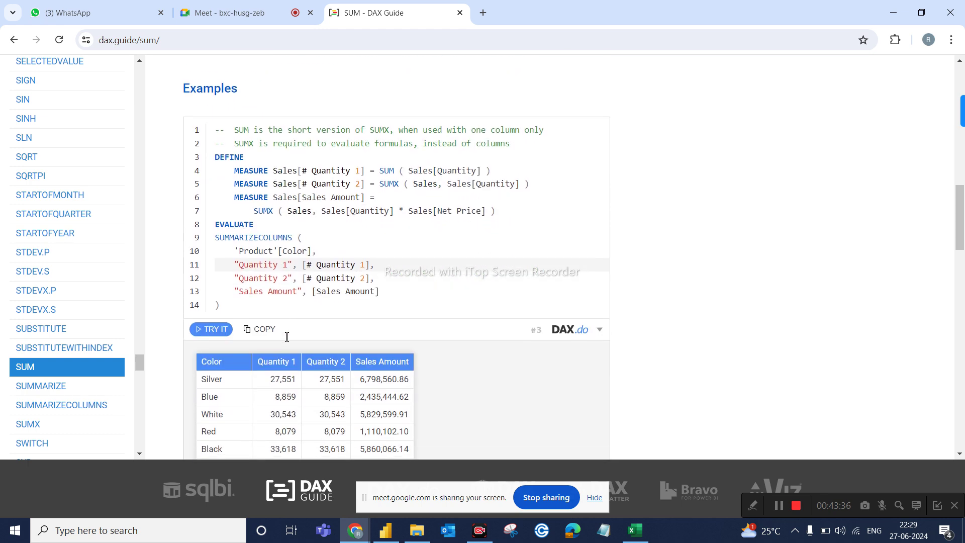
scroll(340, 260, down, 3)
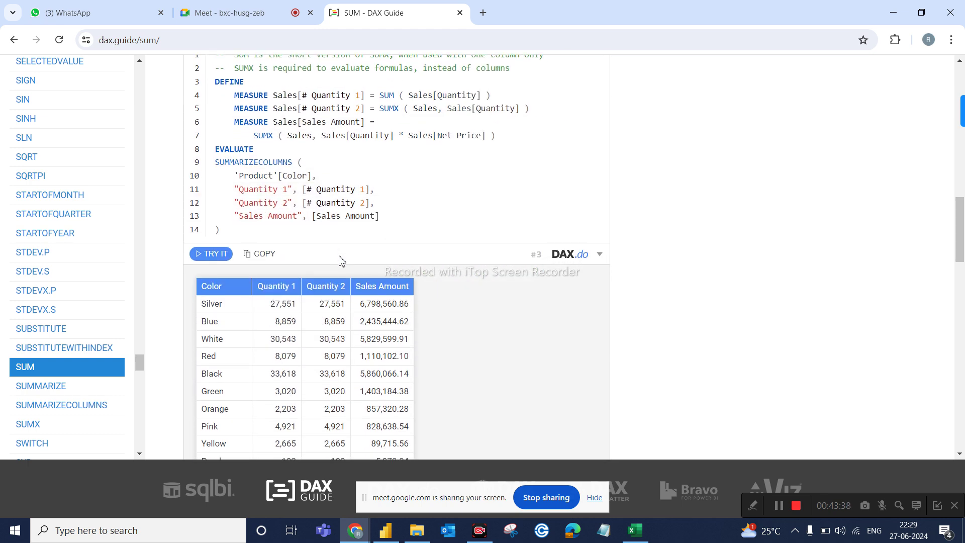
scroll(341, 257, down, 2)
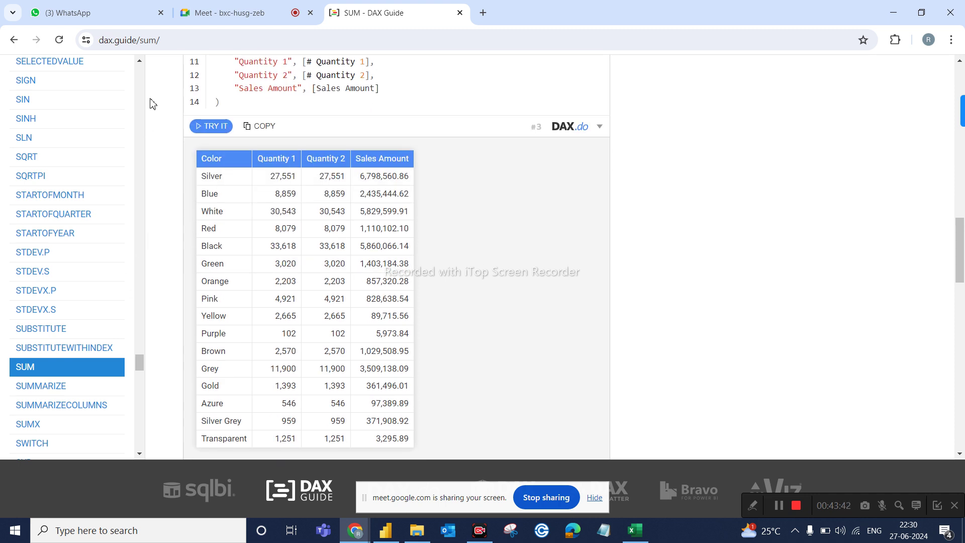
Return to the start of the function list and open the ABS function's page
scroll(142, 83, up, 10)
scroll(143, 82, up, 20)
scroll(144, 81, up, 15)
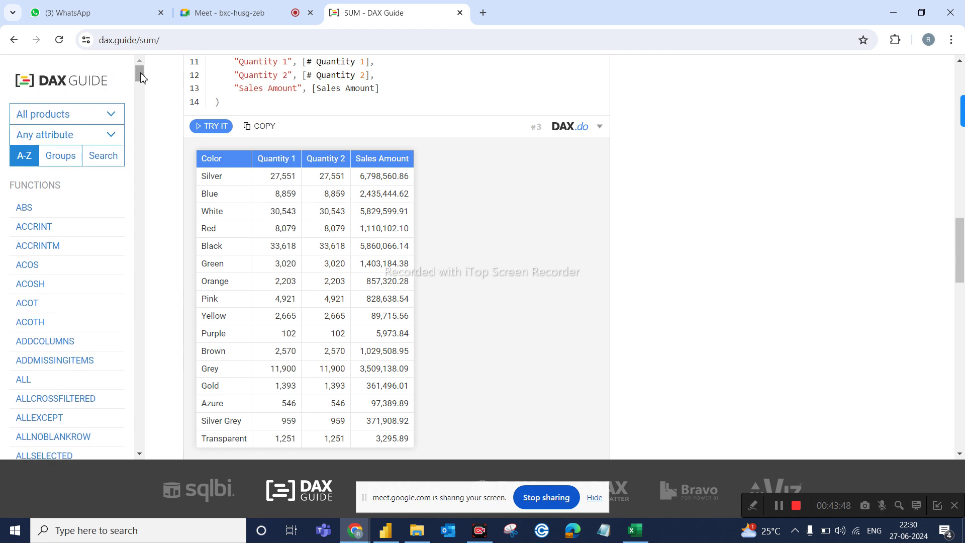
click(37, 211)
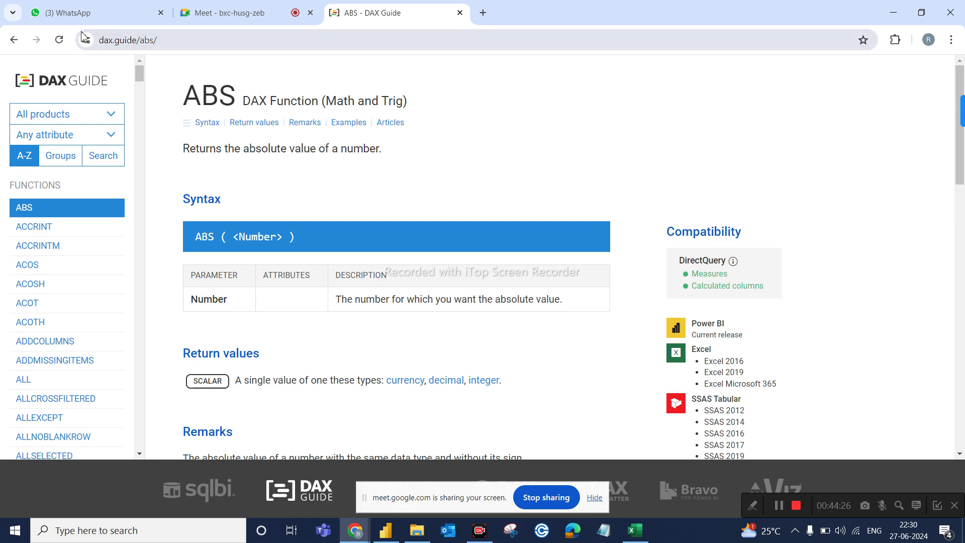
Check the WhatsApp chat, the Google Meet call and the ABS page, ending on the Meet call's participants
click(119, 8)
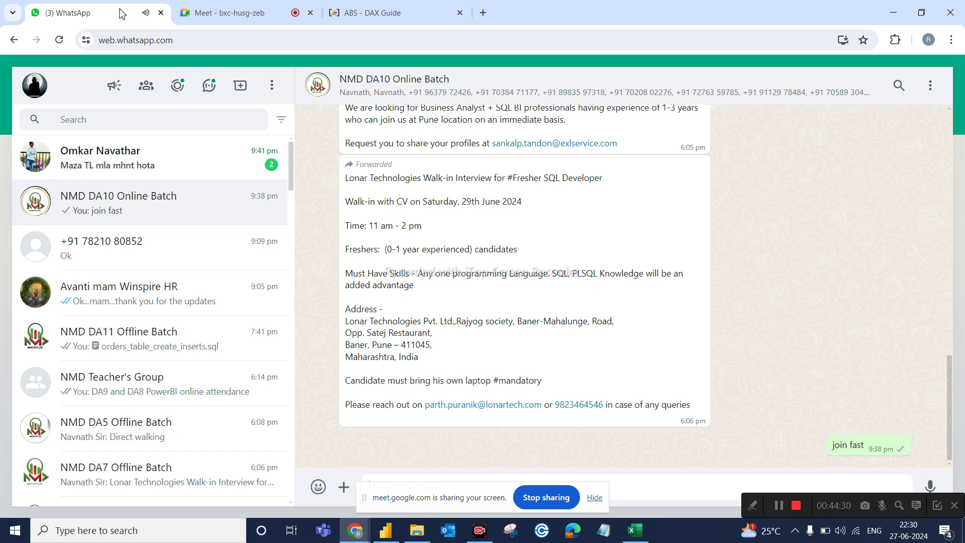
click(216, 11)
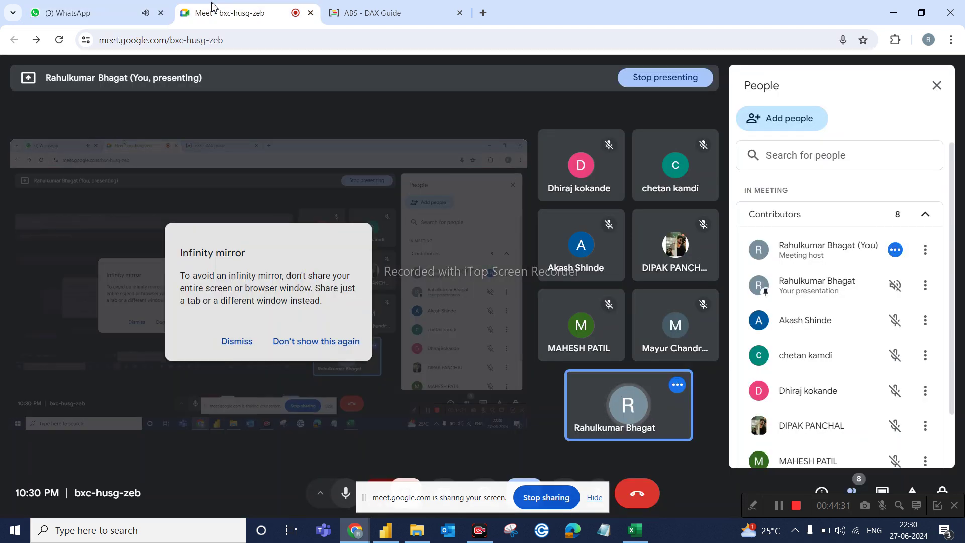
click(350, 19)
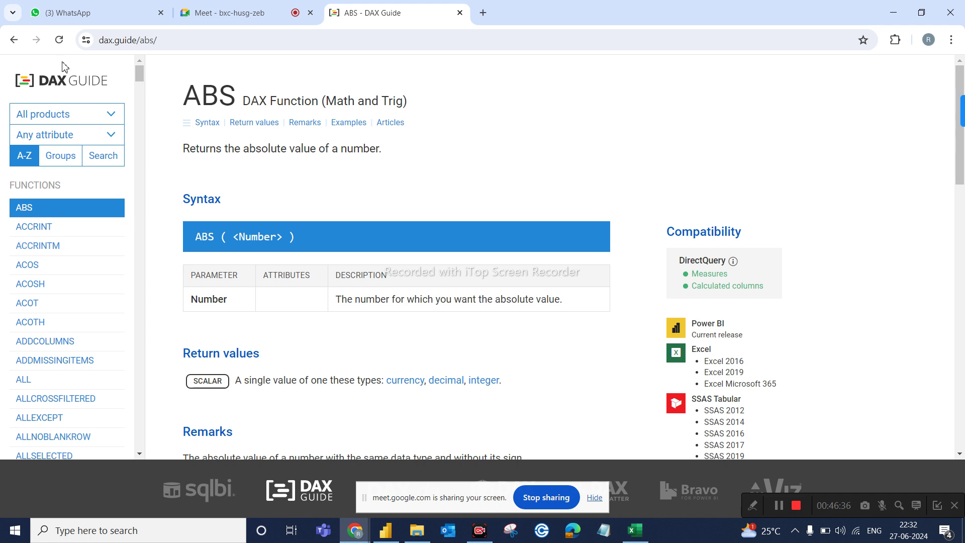
click(221, 13)
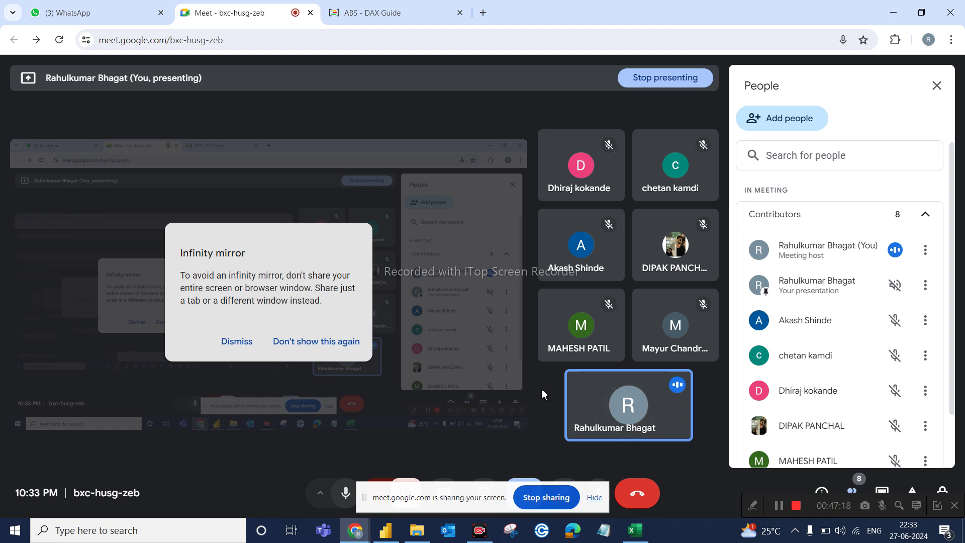
mouse_move(585, 433)
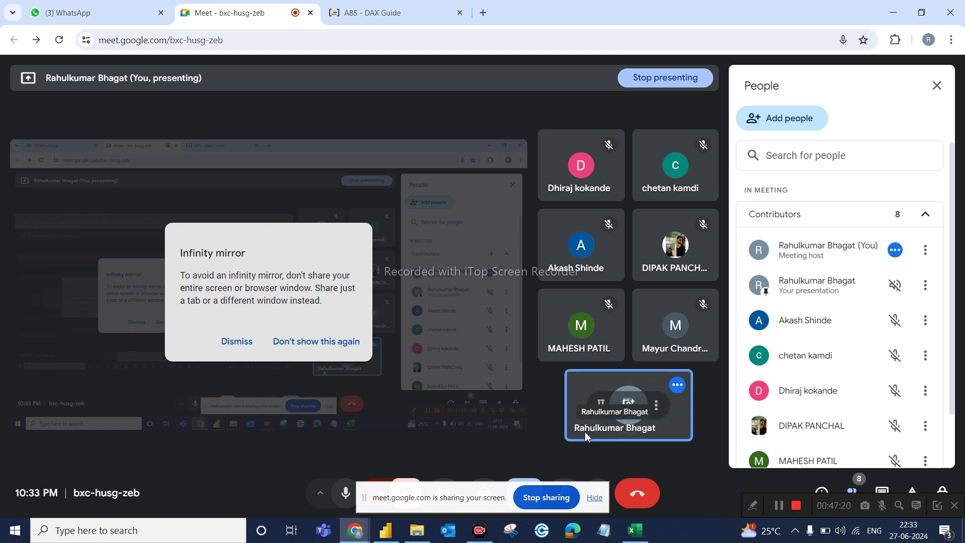